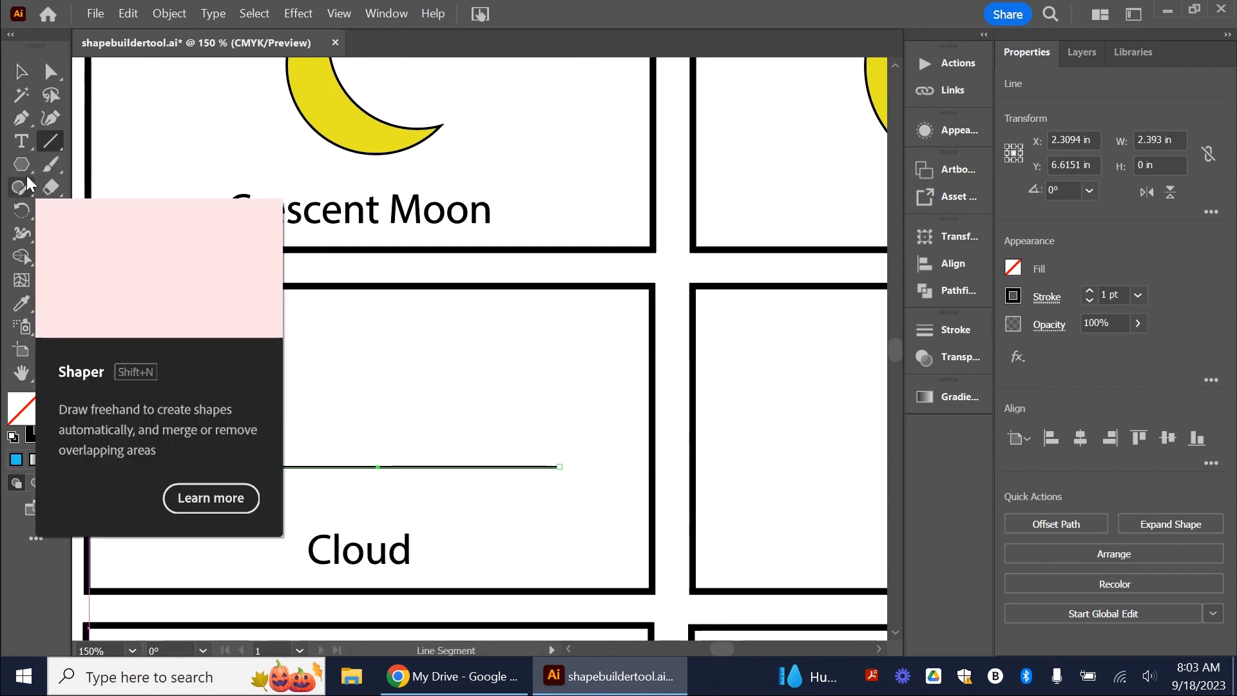
# Draw a circle about 0.63 in wide with a light blue fill (1DBCED) above the left end of the cloud's base line.
pyautogui.click(23, 164)
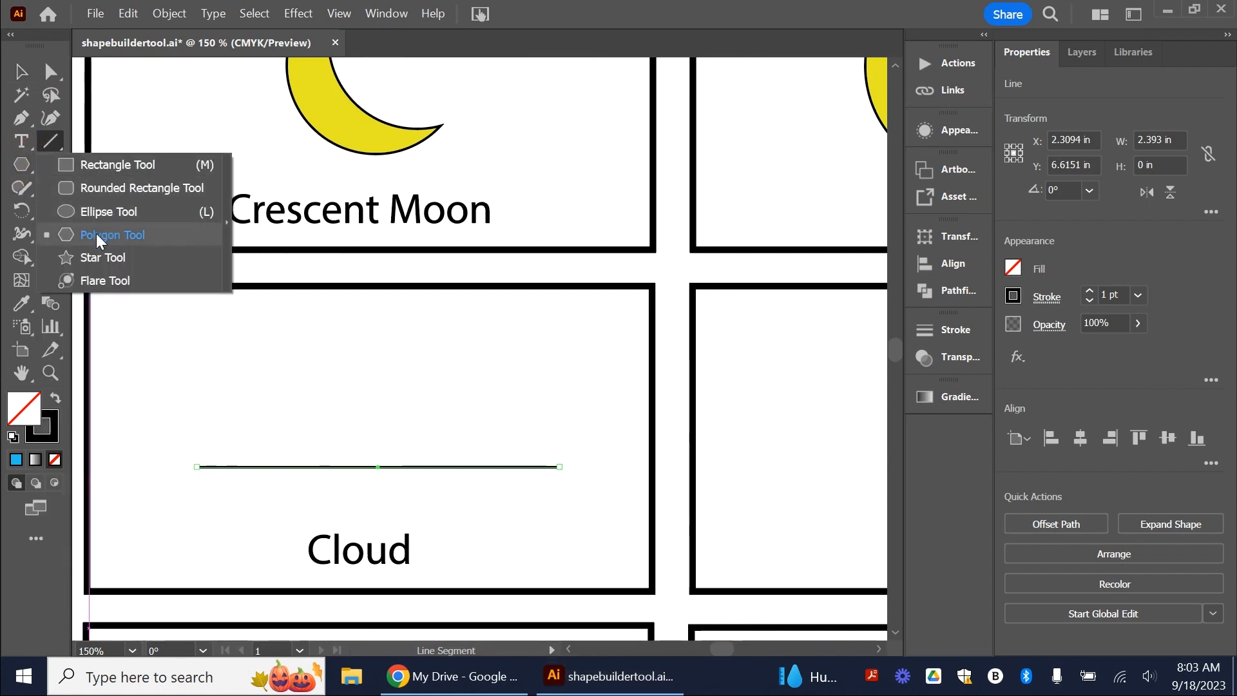
pyautogui.click(26, 409)
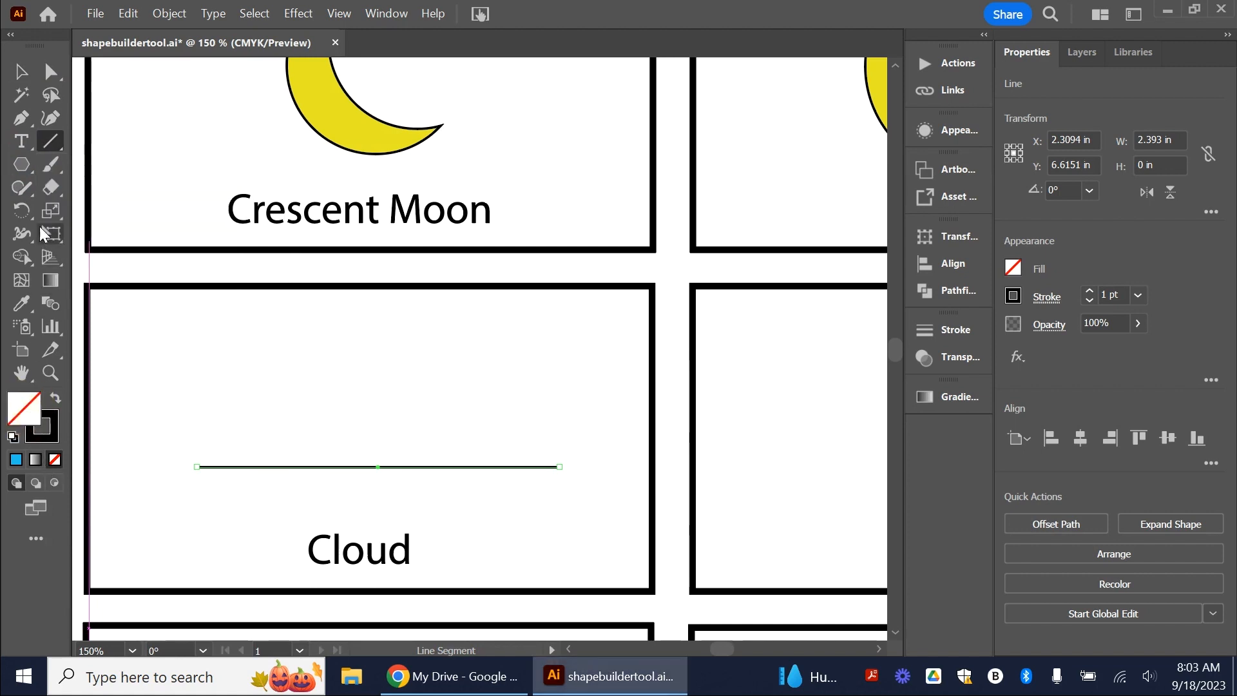
pyautogui.click(27, 164)
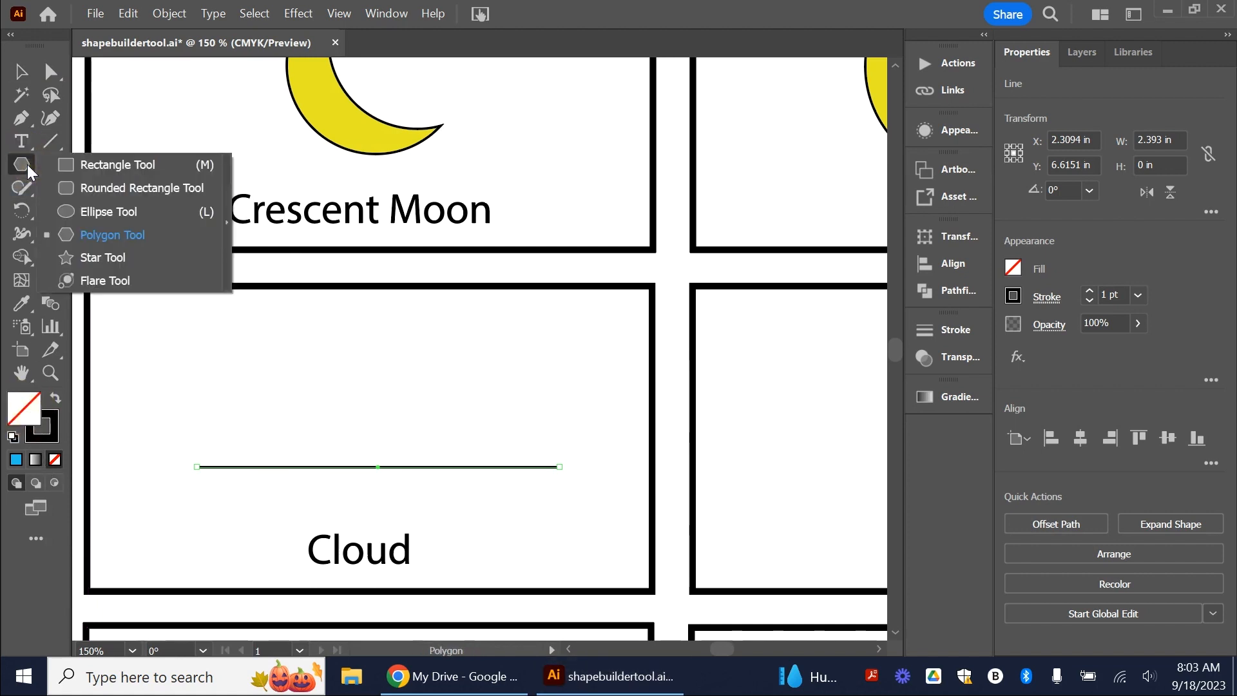
pyautogui.click(90, 207)
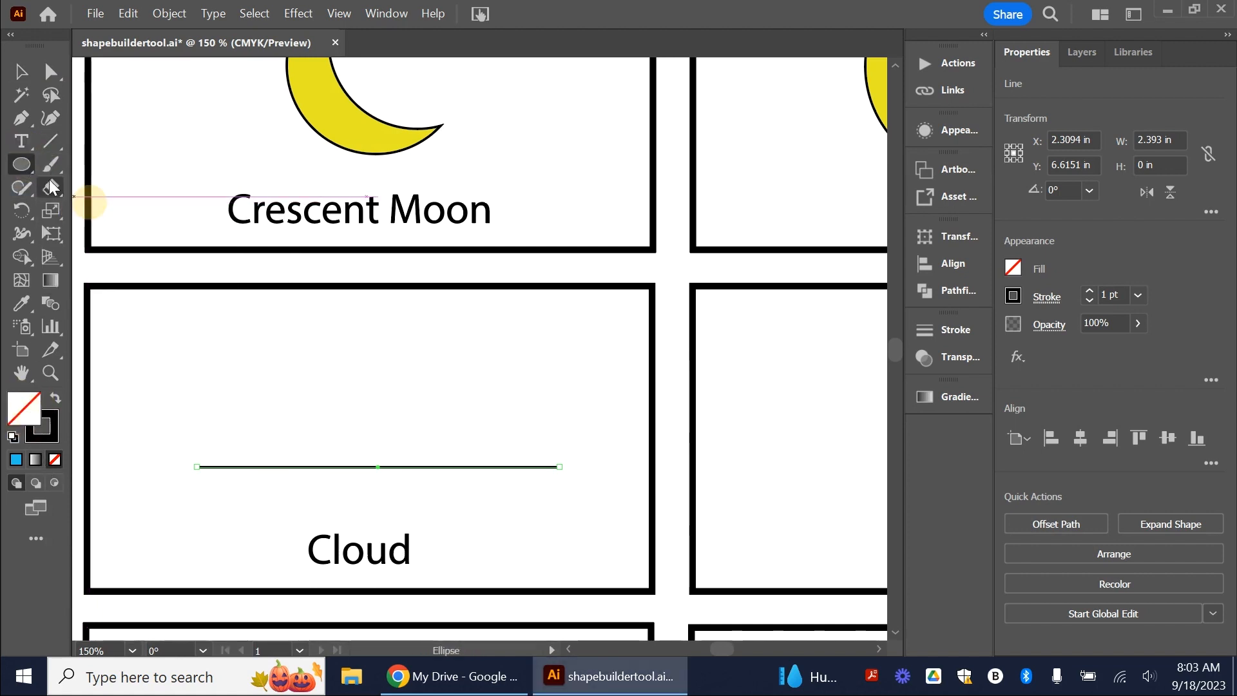
pyautogui.click(15, 459)
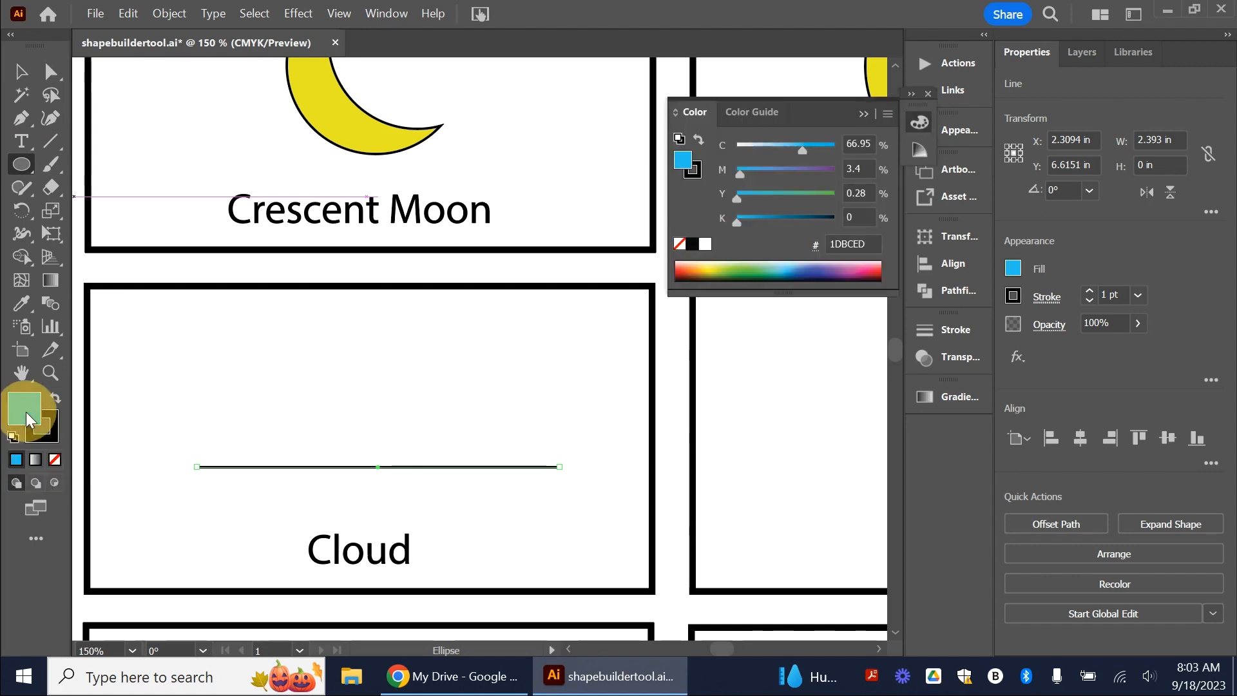
pyautogui.doubleClick(19, 412)
pyautogui.click(820, 221)
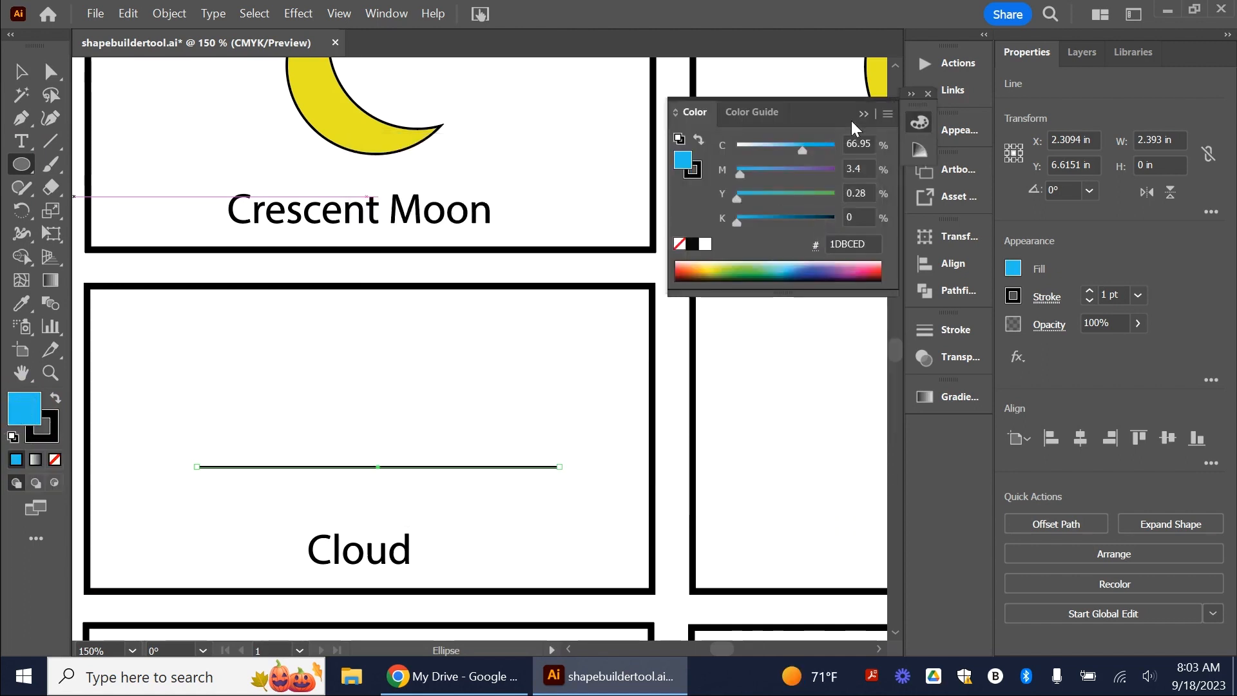
pyautogui.click(862, 113)
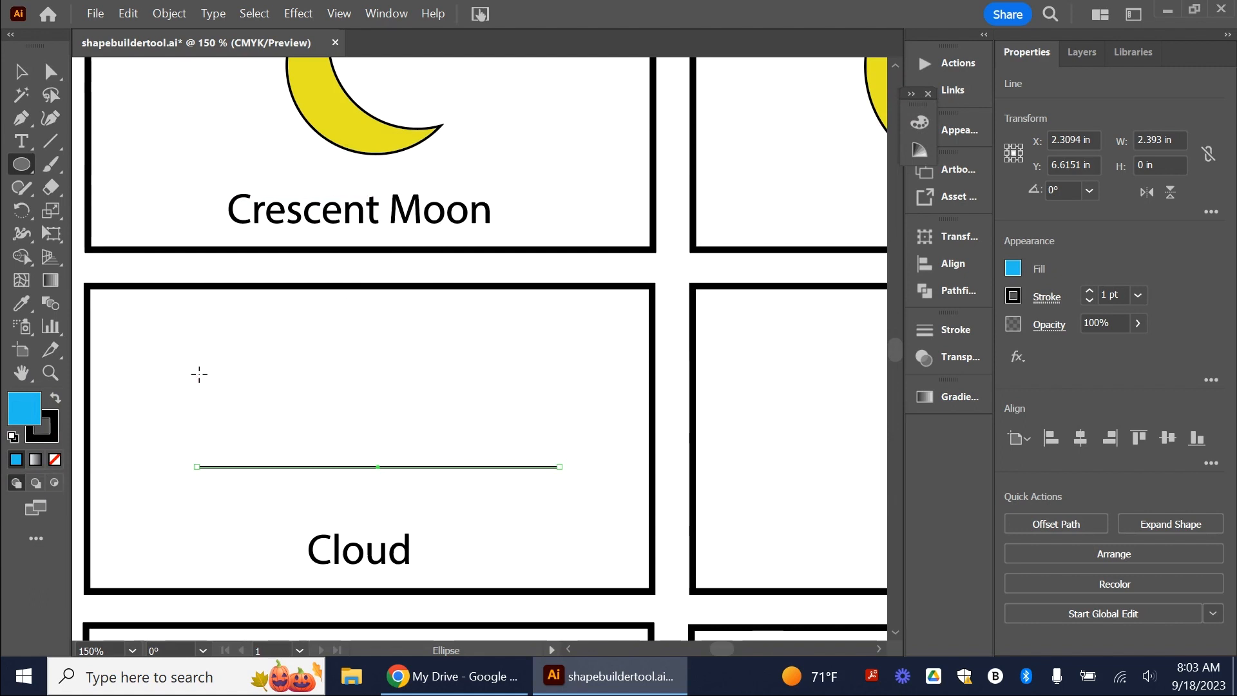
pyautogui.moveTo(191, 371)
pyautogui.mouseDown()
pyautogui.moveTo(279, 425)
pyautogui.moveTo(286, 468)
pyautogui.mouseUp()
# Move the blue circle so its bottom meets the left end of the cloud's base line.
pyautogui.click(13, 76)
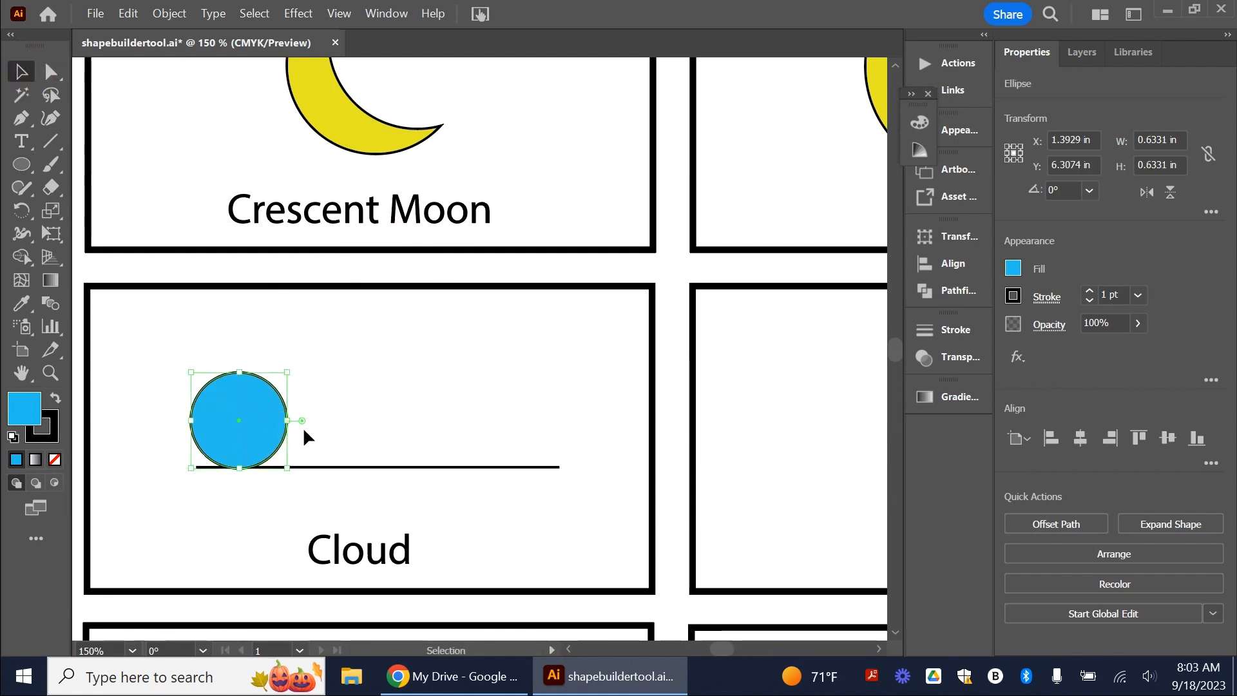
pyautogui.scroll(-1, 303, 426)
pyautogui.scroll(2, 303, 426)
pyautogui.moveTo(229, 452); pyautogui.dragTo(187, 450)
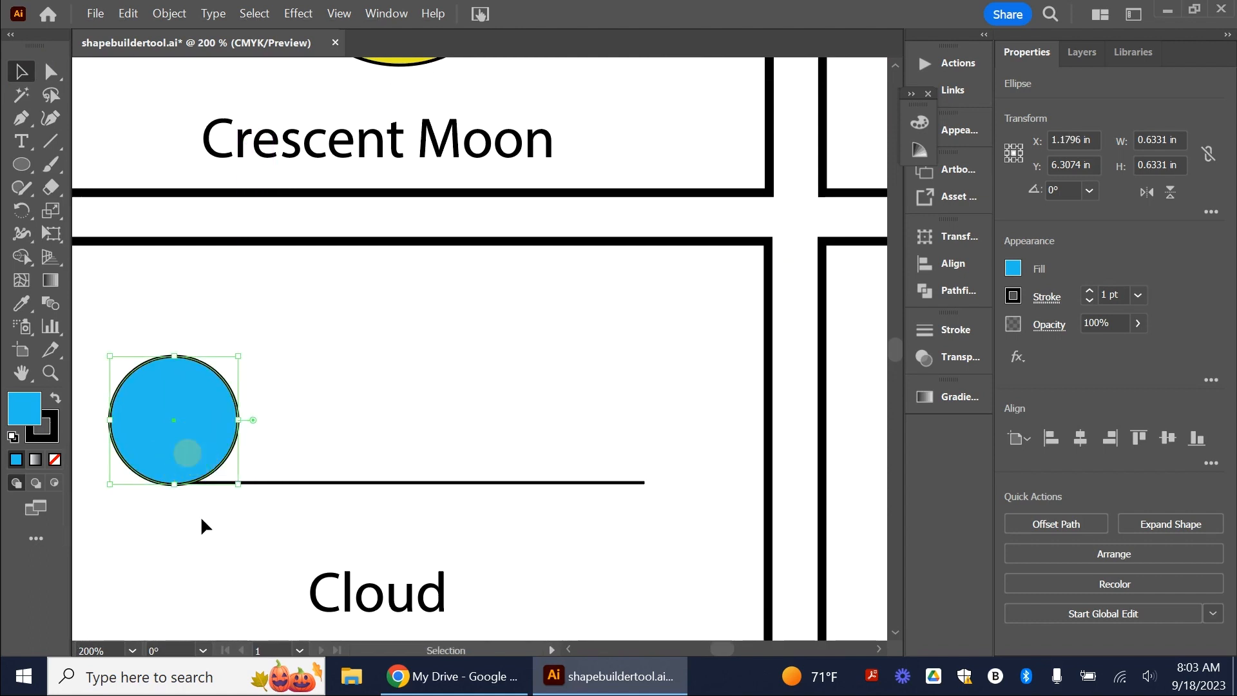
pyautogui.click(194, 535)
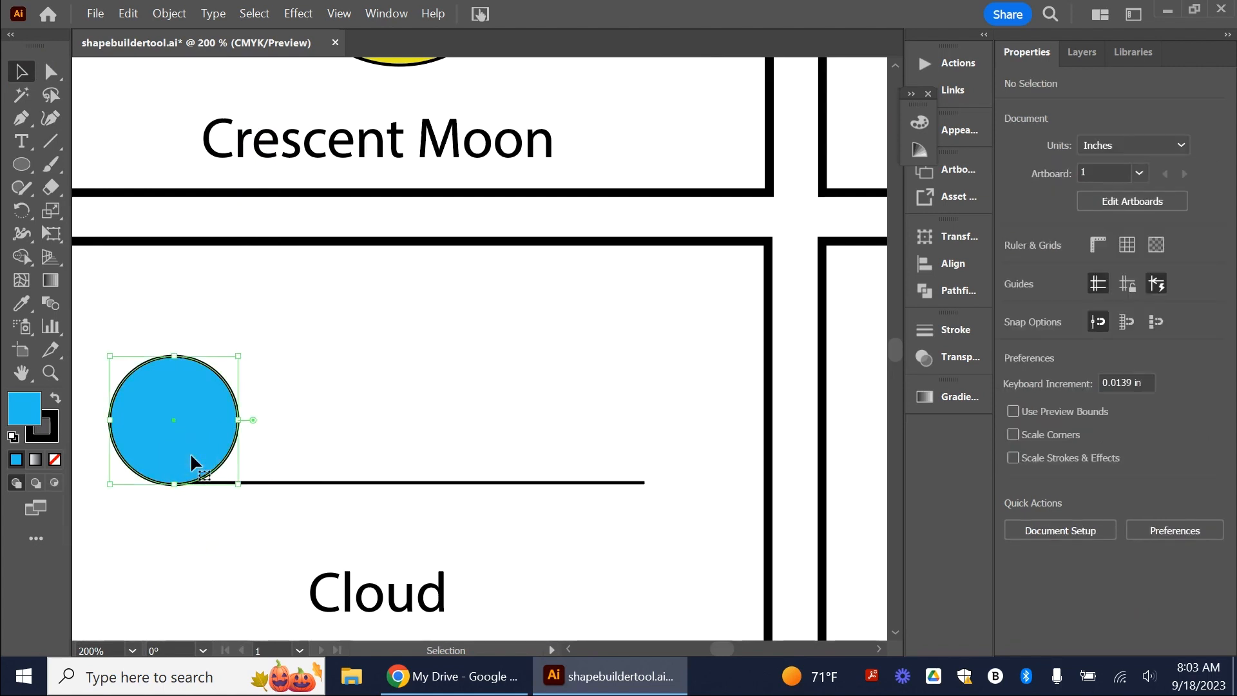
pyautogui.click(191, 456)
pyautogui.moveTo(182, 449); pyautogui.dragTo(173, 449)
pyautogui.click(185, 560)
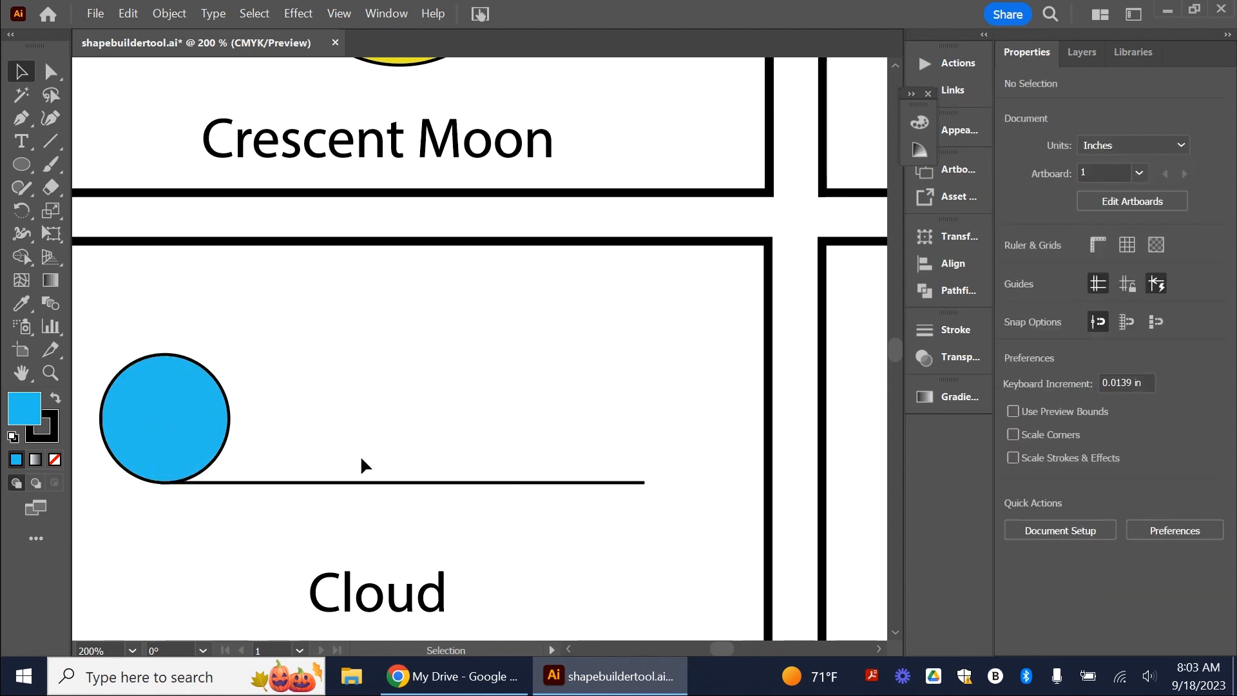
# Duplicate the circle diagonally above itself and at the line's right end, shrinking the right-end copy to about 0.47 in and seating it on the line.
pyautogui.moveTo(159, 436)
pyautogui.mouseDown()
pyautogui.moveTo(249, 418)
pyautogui.moveTo(261, 390)
pyautogui.moveTo(260, 420)
pyautogui.moveTo(184, 433)
pyautogui.moveTo(165, 420)
pyautogui.mouseUp()
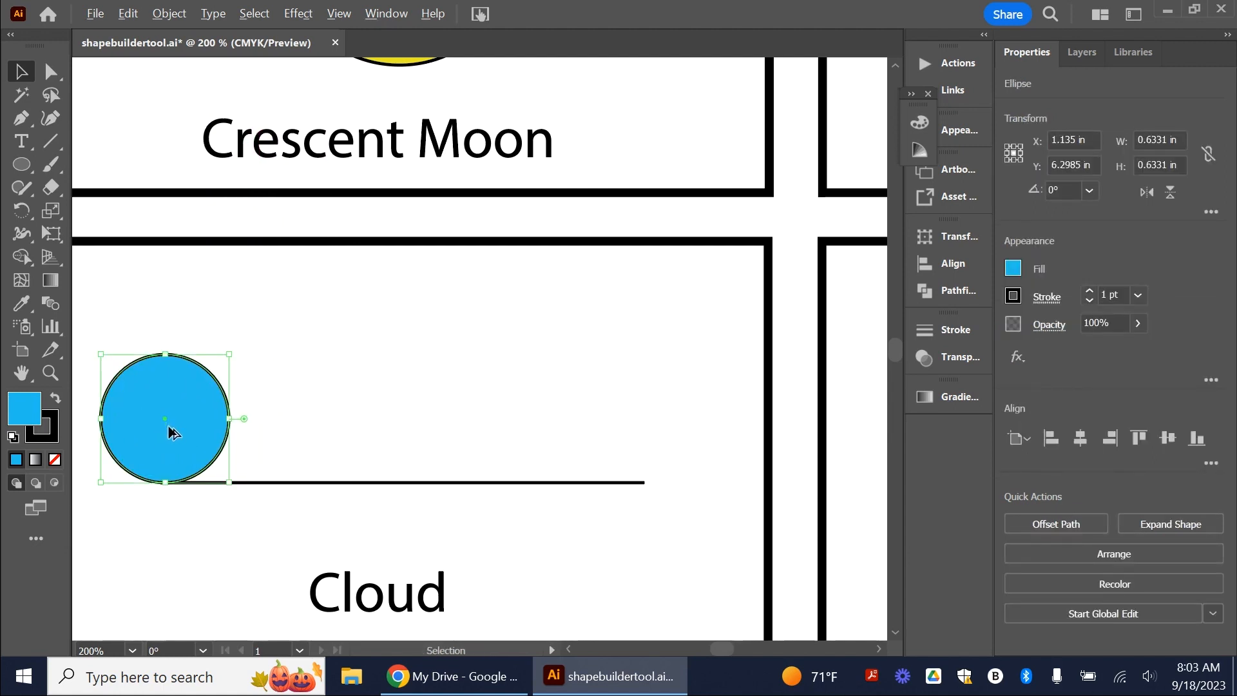
pyautogui.moveTo(171, 432); pyautogui.dragTo(646, 461)
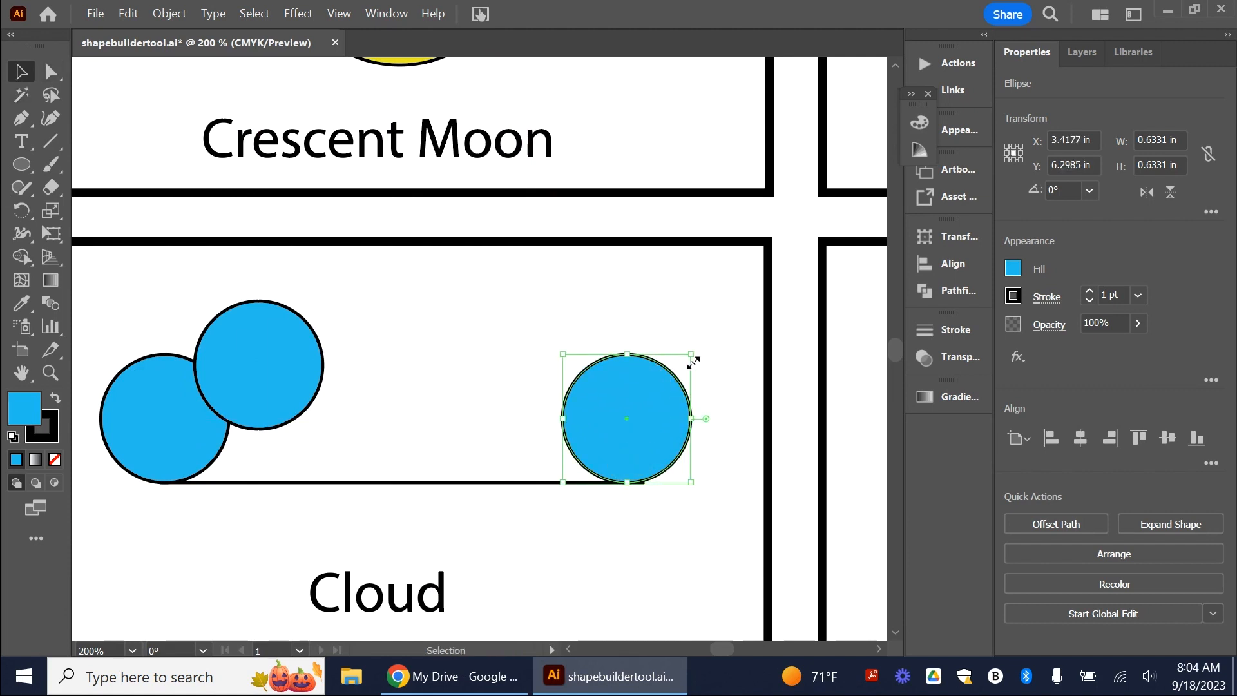
pyautogui.moveTo(693, 362); pyautogui.dragTo(668, 385)
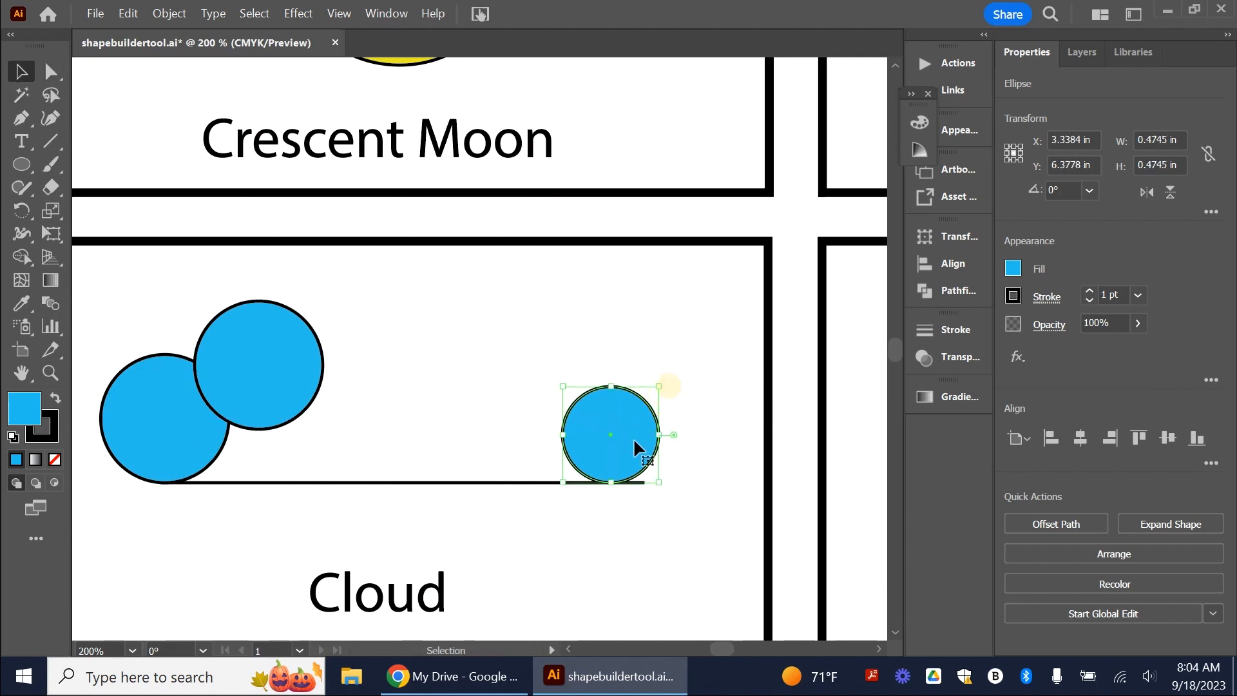
pyautogui.moveTo(634, 440); pyautogui.dragTo(665, 436)
pyautogui.click(605, 513)
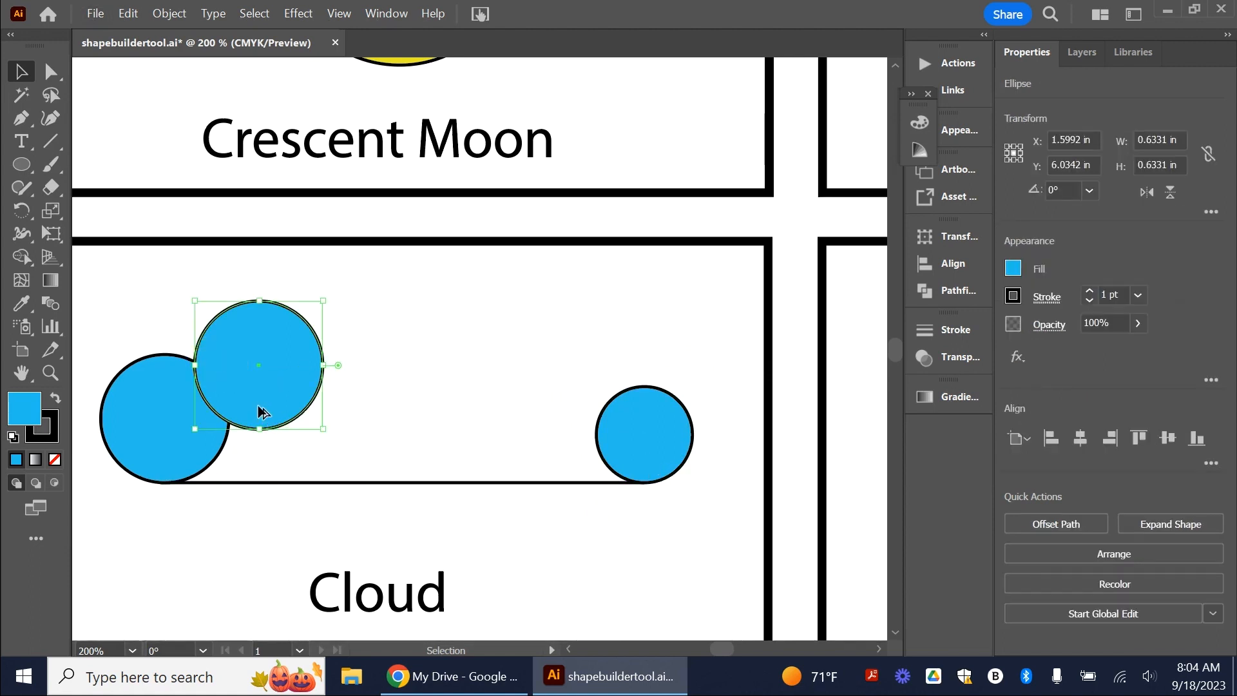
# Duplicate the upper circle and the small end circle to build the cloud's right side, and enlarge the original upper circle.
pyautogui.moveTo(256, 403); pyautogui.dragTo(553, 414)
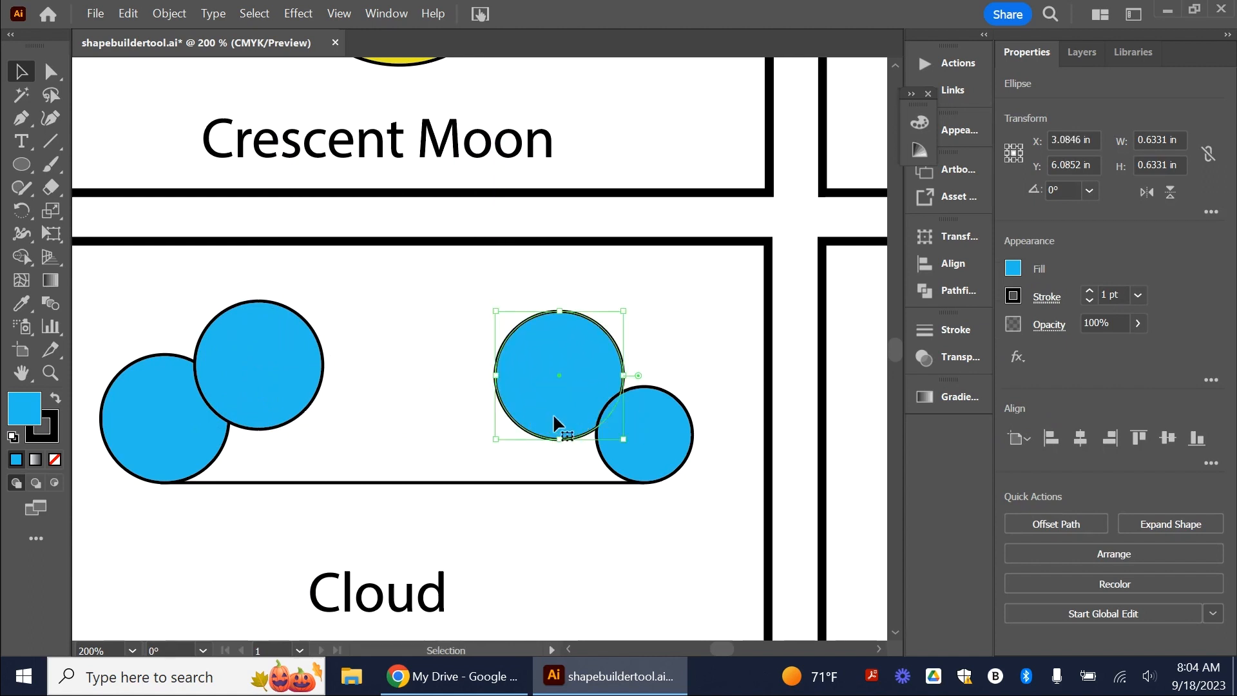
pyautogui.moveTo(658, 448); pyautogui.dragTo(468, 362)
pyautogui.click(265, 361)
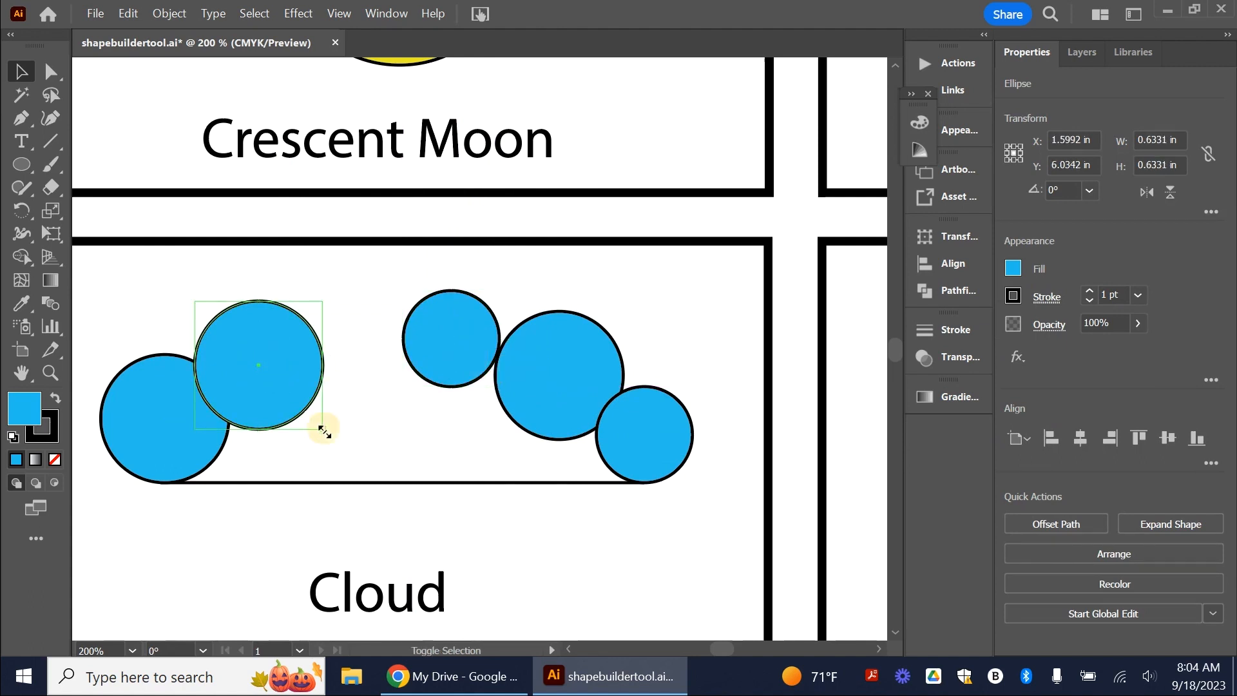
pyautogui.moveTo(323, 429)
pyautogui.mouseDown()
pyautogui.moveTo(365, 474)
pyautogui.moveTo(323, 417)
pyautogui.moveTo(319, 425)
pyautogui.mouseUp()
# Enlarge the large circle on the cloud's right side and reposition the small circle above it so the two overlap.
pyautogui.click(450, 361)
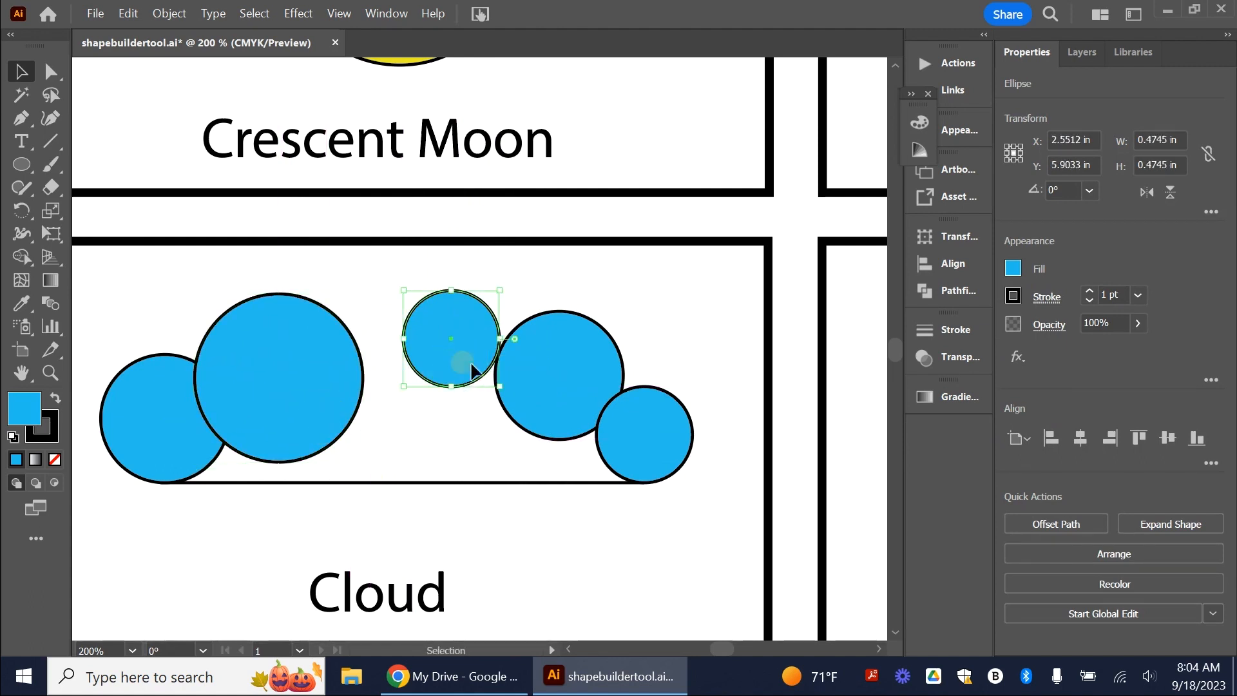
pyautogui.moveTo(471, 361); pyautogui.dragTo(497, 357)
pyautogui.click(549, 431)
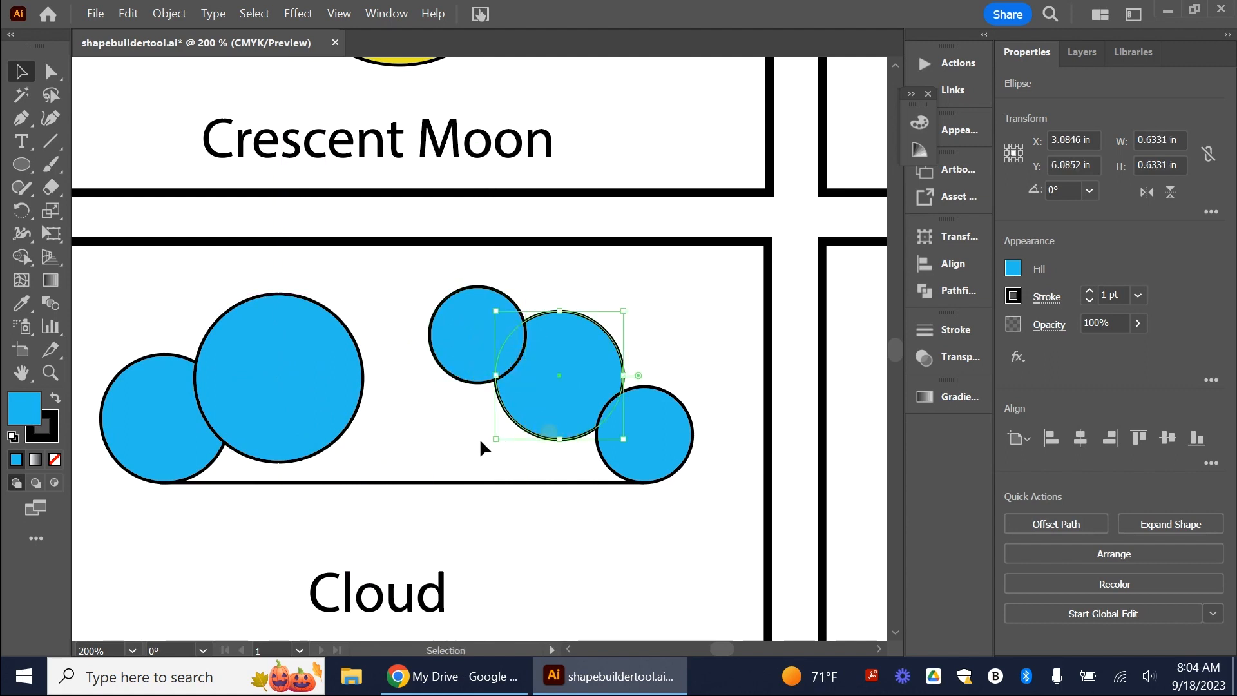
pyautogui.moveTo(495, 439); pyautogui.dragTo(472, 461)
pyautogui.moveTo(504, 414); pyautogui.dragTo(504, 406)
pyautogui.moveTo(446, 335); pyautogui.dragTo(429, 344)
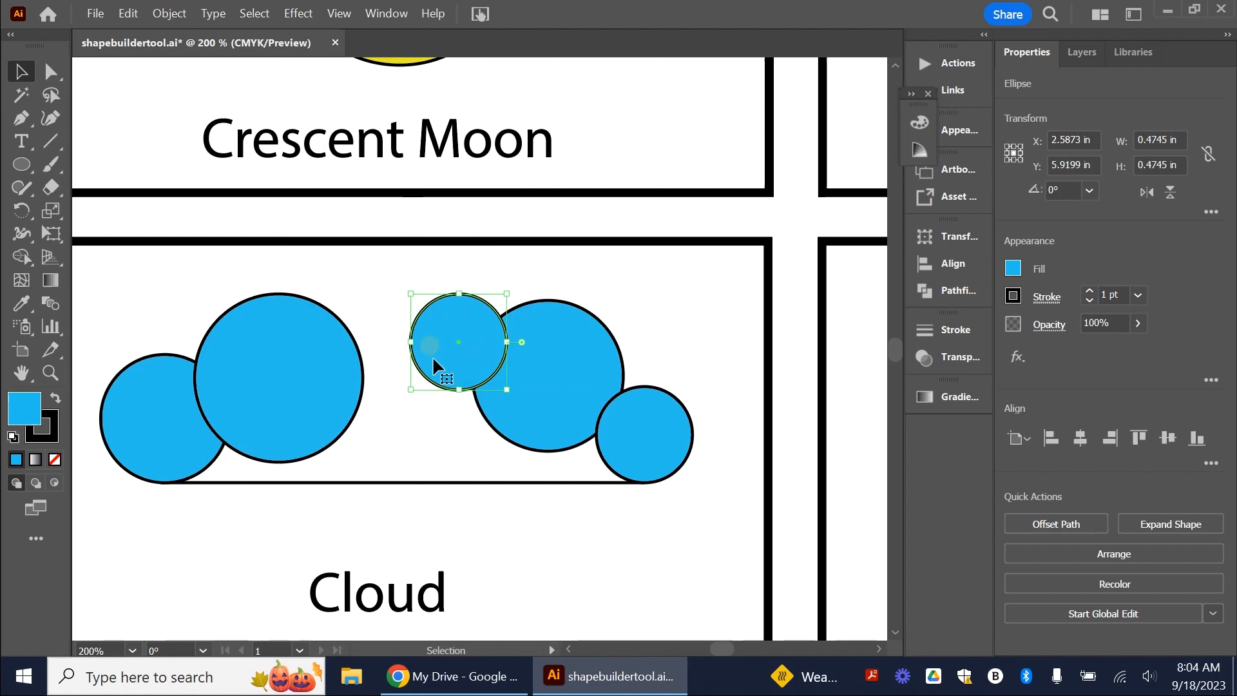
# Copy the leftmost circle into the gap between the largest circle and the small top circle.
pyautogui.click(255, 390)
pyautogui.moveTo(140, 449); pyautogui.dragTo(354, 397)
pyautogui.click(591, 547)
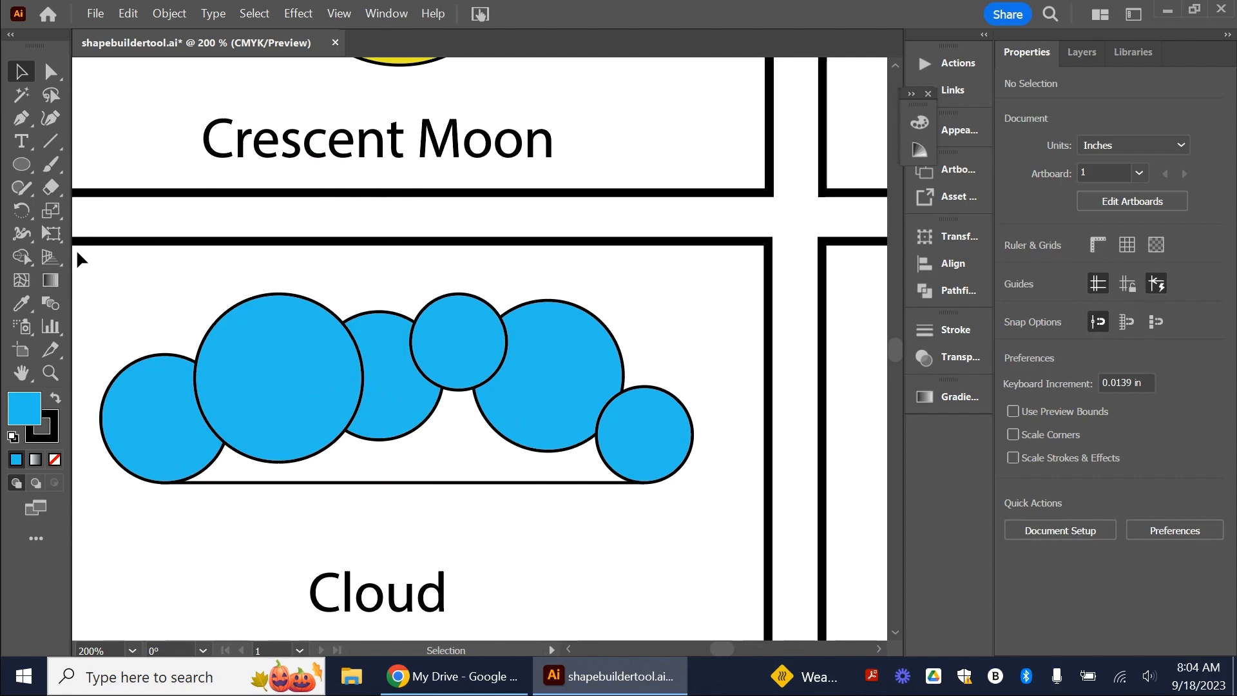
# Select all the cloud's circles and the base line and merge them into one shape with the Shape Builder tool.
pyautogui.moveTo(76, 251); pyautogui.dragTo(727, 517)
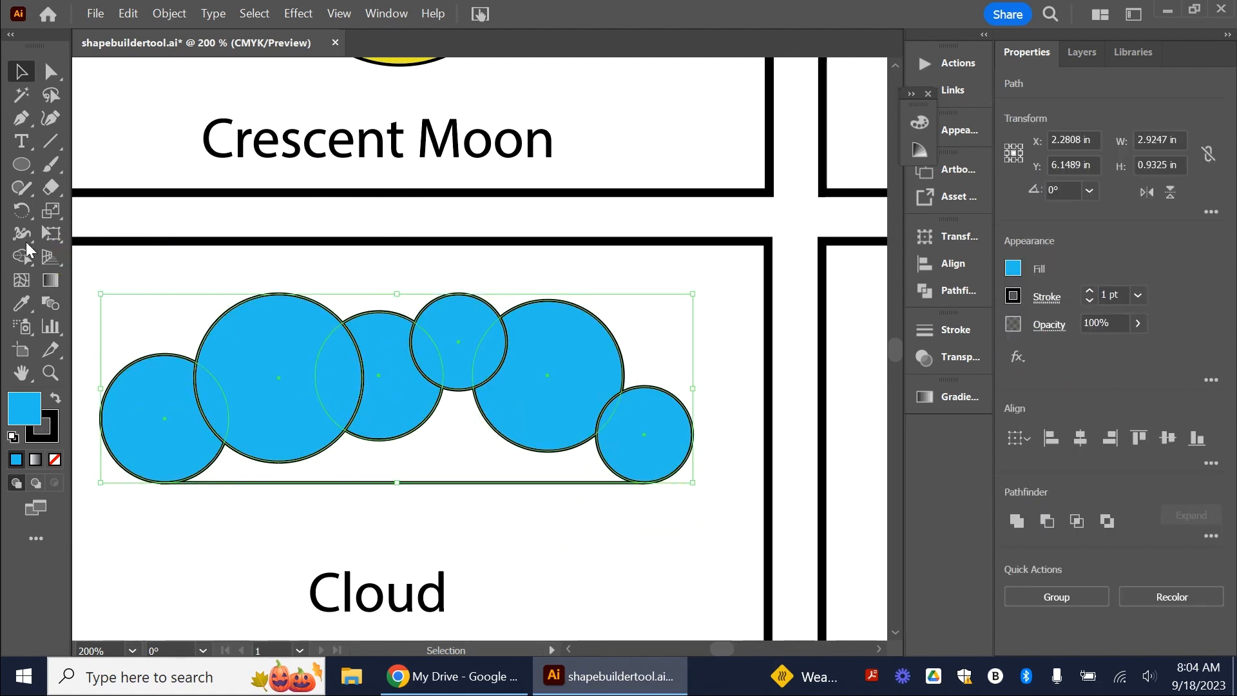
pyautogui.click(21, 258)
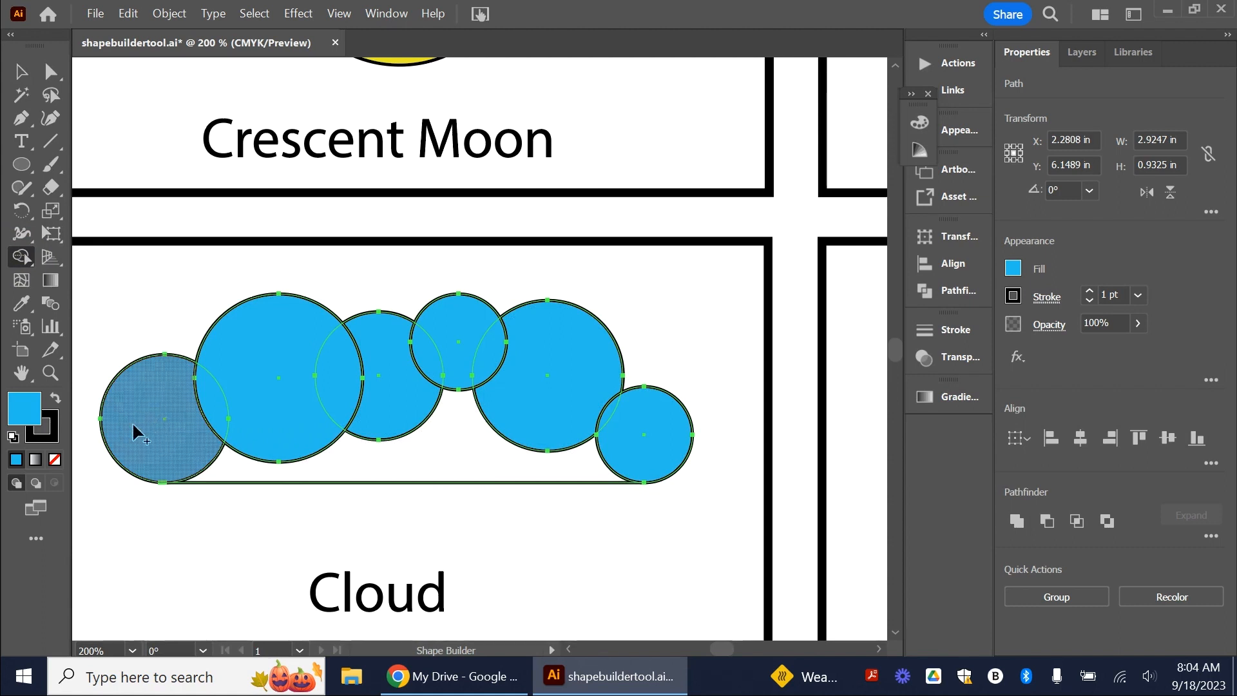
pyautogui.moveTo(138, 425)
pyautogui.mouseDown()
pyautogui.moveTo(269, 385)
pyautogui.moveTo(490, 344)
pyautogui.moveTo(570, 378)
pyautogui.moveTo(644, 446)
pyautogui.moveTo(354, 480)
pyautogui.moveTo(214, 459)
pyautogui.mouseUp()
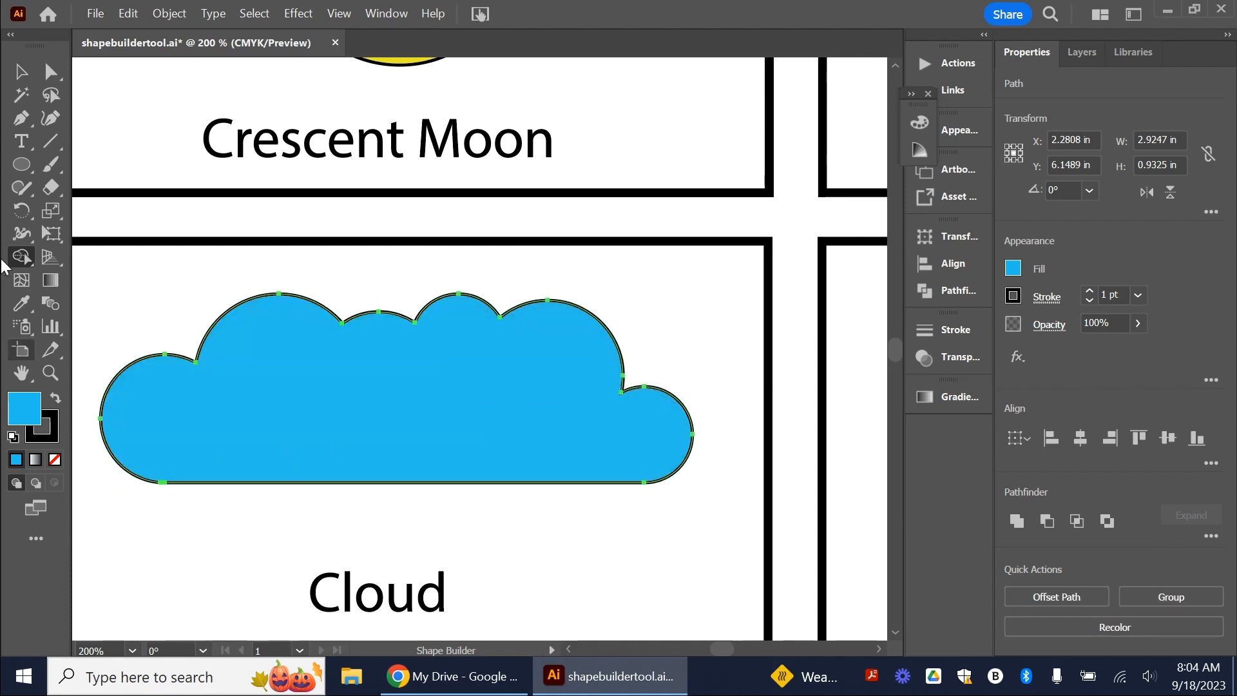
pyautogui.click(24, 70)
pyautogui.click(635, 395)
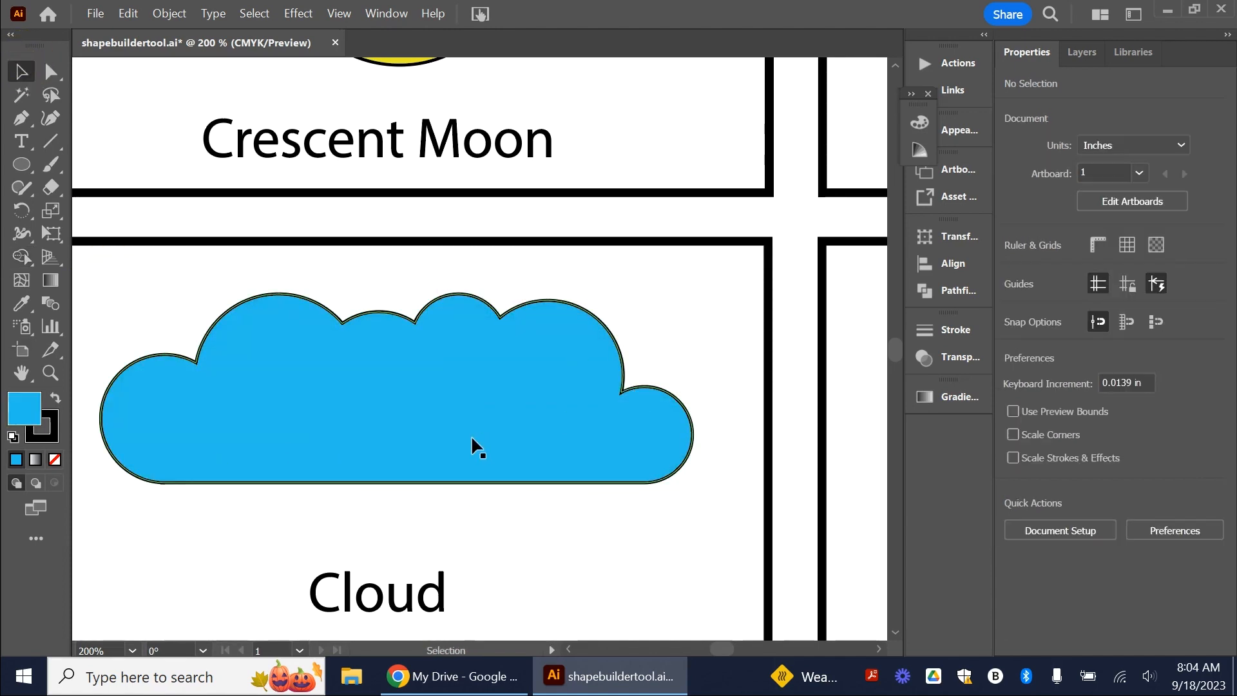
# Set the fill color to bright pink for the shapes in the Heart box.
pyautogui.scroll(-2, 468, 441)
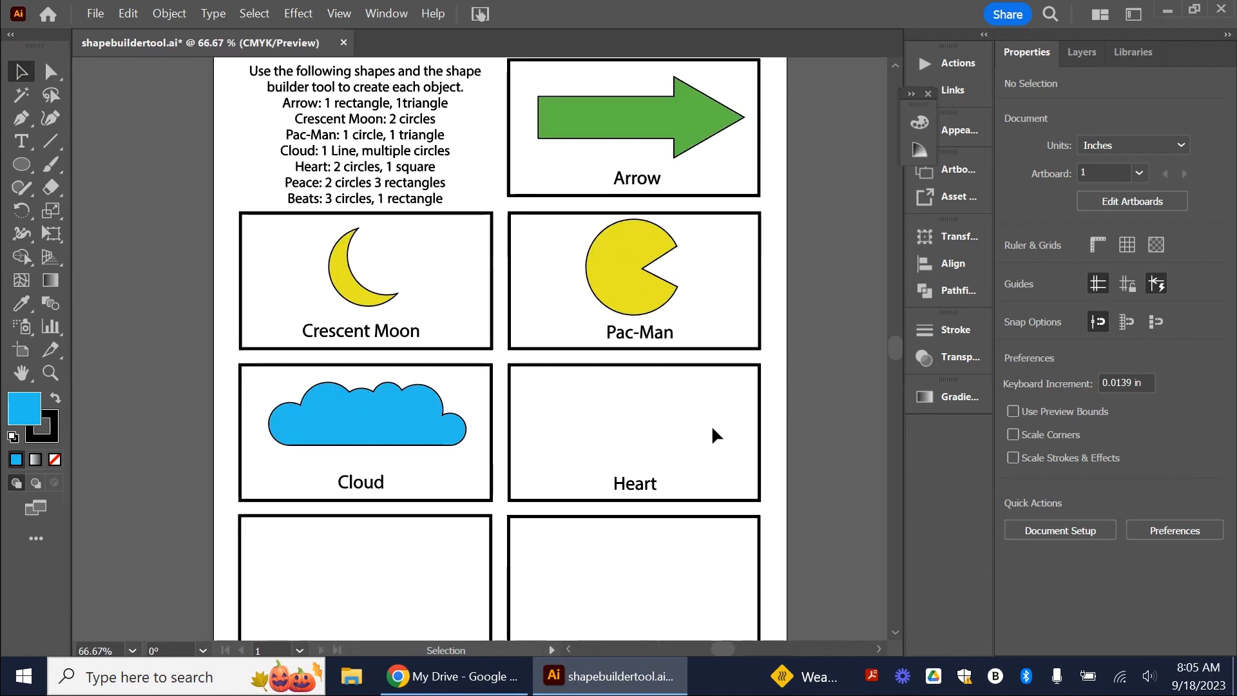
pyautogui.scroll(2, 725, 437)
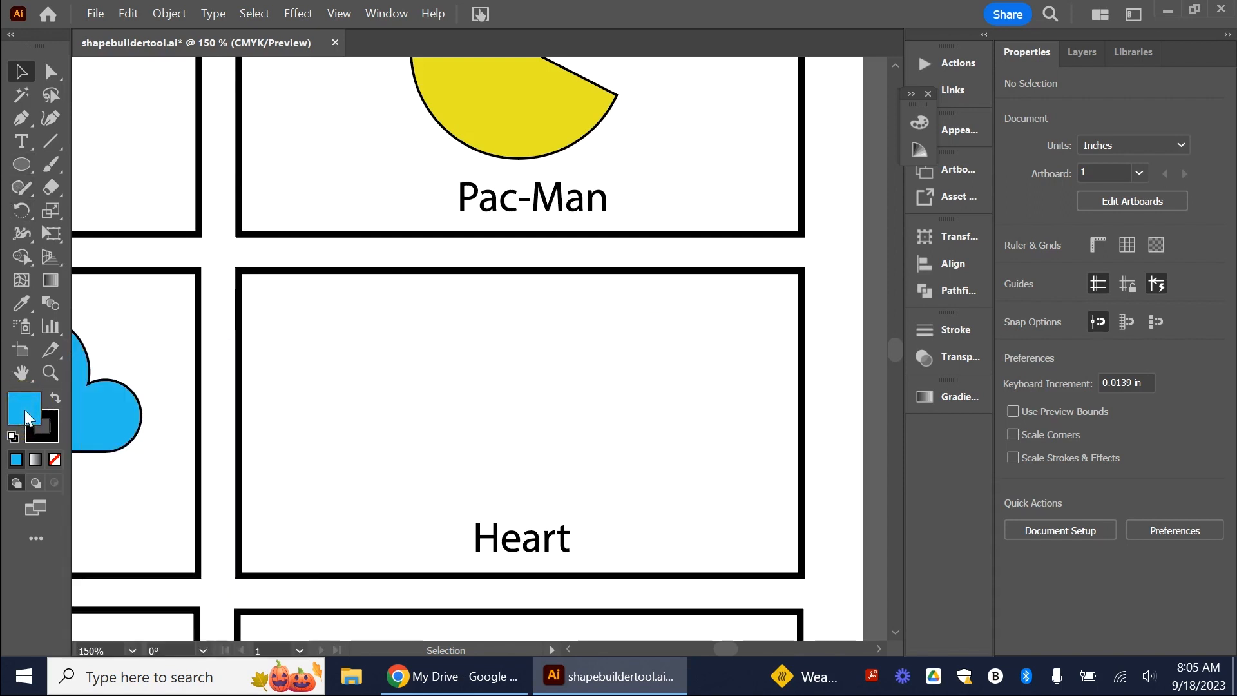
pyautogui.doubleClick(24, 409)
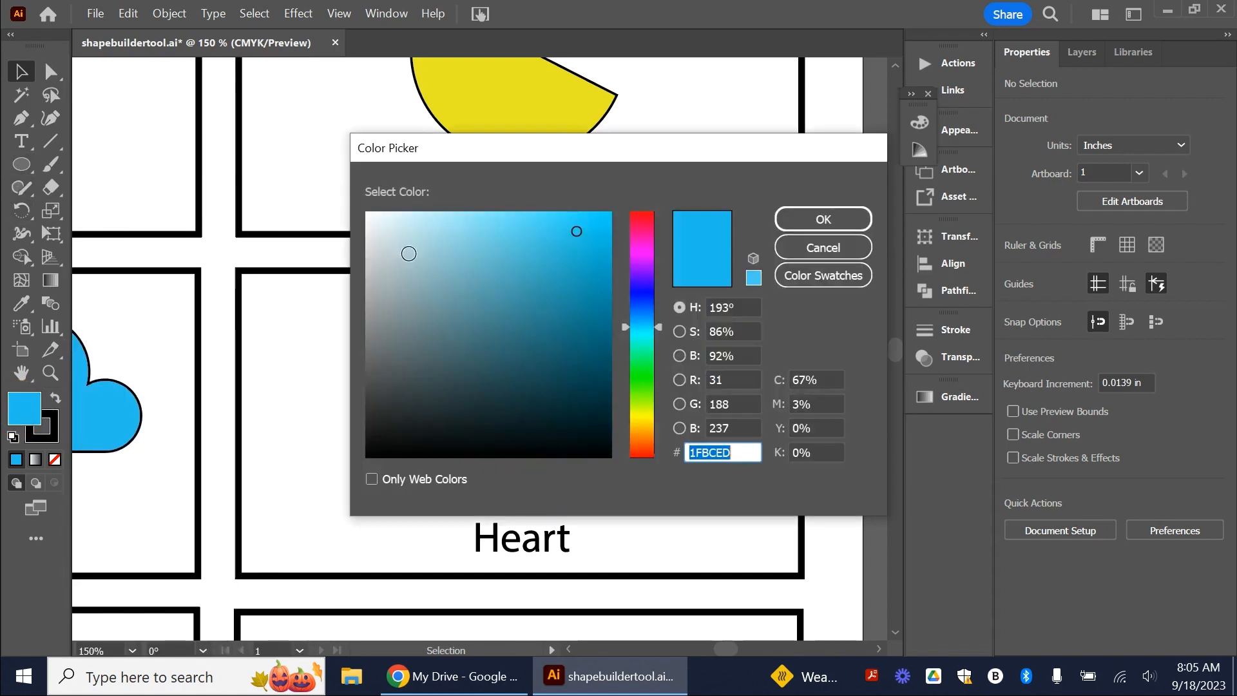
pyautogui.click(635, 228)
pyautogui.click(823, 219)
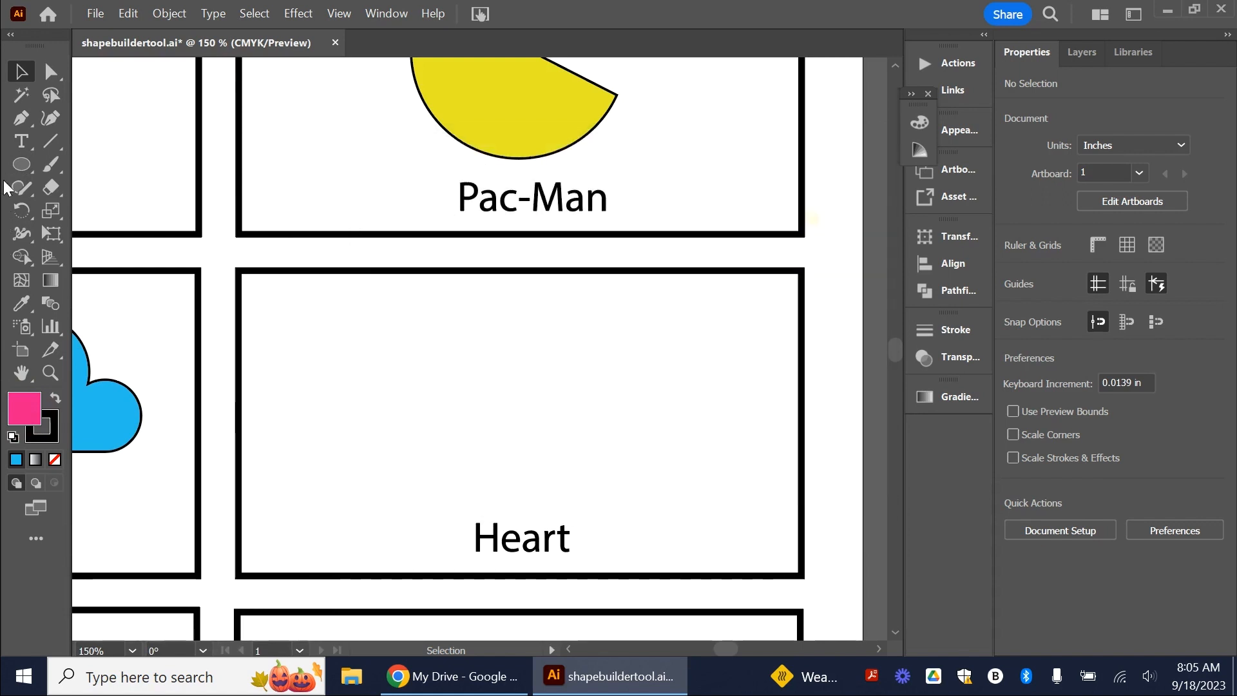
# Draw a pink circle about 0.73 in wide in the Heart box and place a slightly overlapping copy beside it.
pyautogui.click(21, 165)
pyautogui.moveTo(428, 315); pyautogui.dragTo(531, 425)
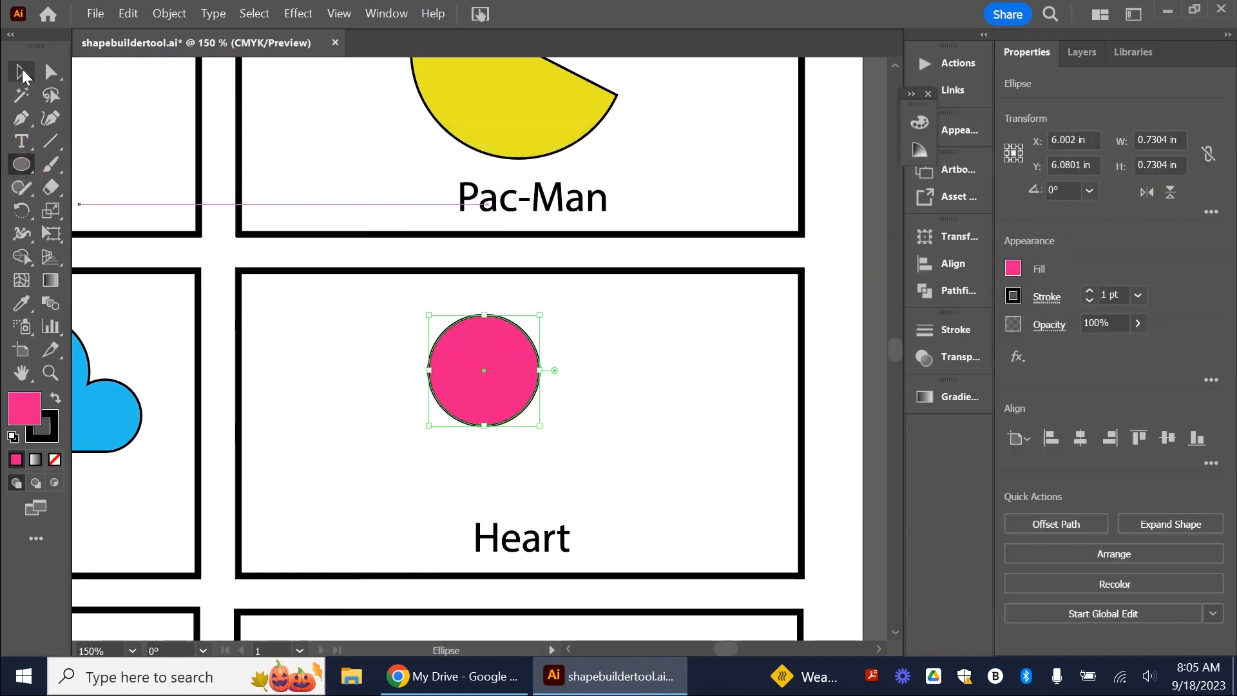
pyautogui.click(23, 75)
pyautogui.moveTo(482, 370); pyautogui.dragTo(589, 365)
# Examine how the two pink heart circles overlap and line up with each other.
pyautogui.scroll(-2, 557, 331)
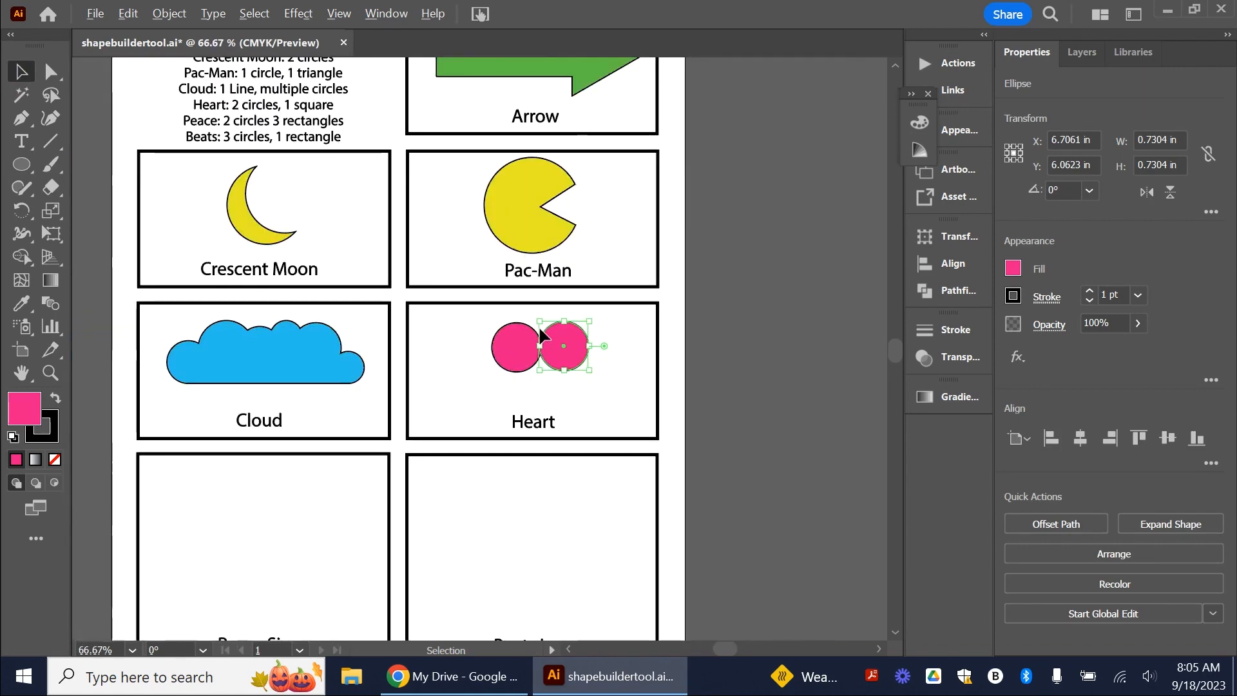
pyautogui.scroll(5, 539, 326)
pyautogui.click(489, 266)
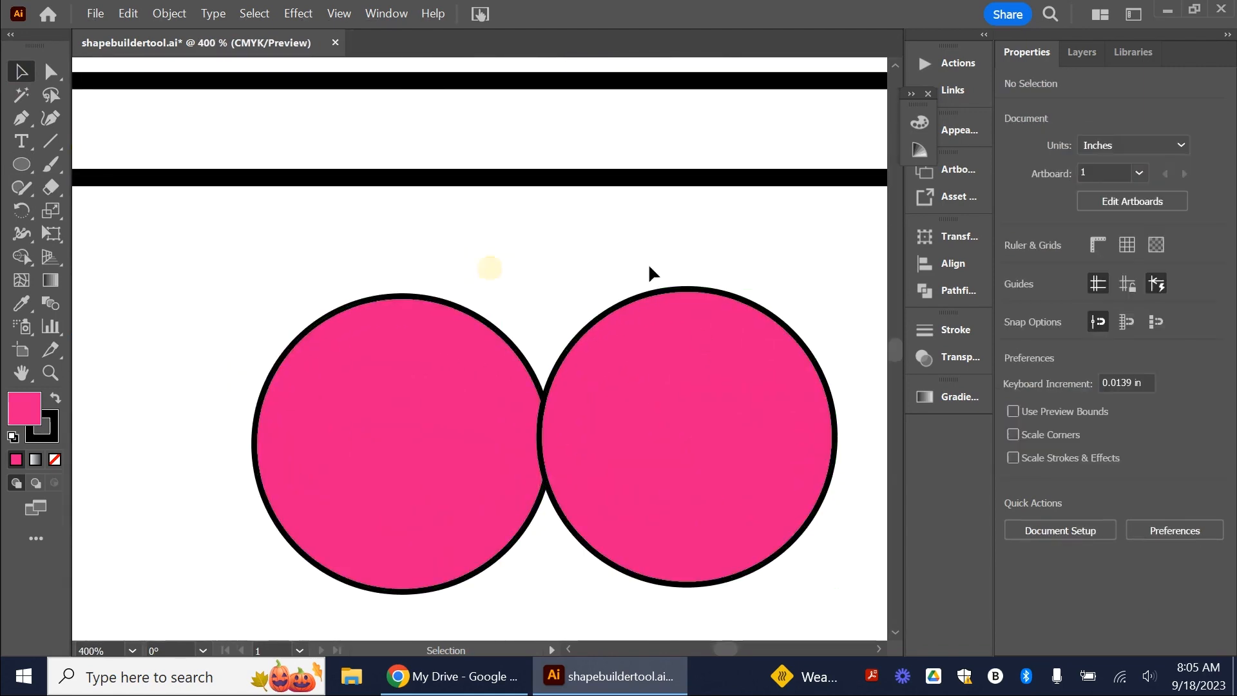
pyautogui.click(440, 481)
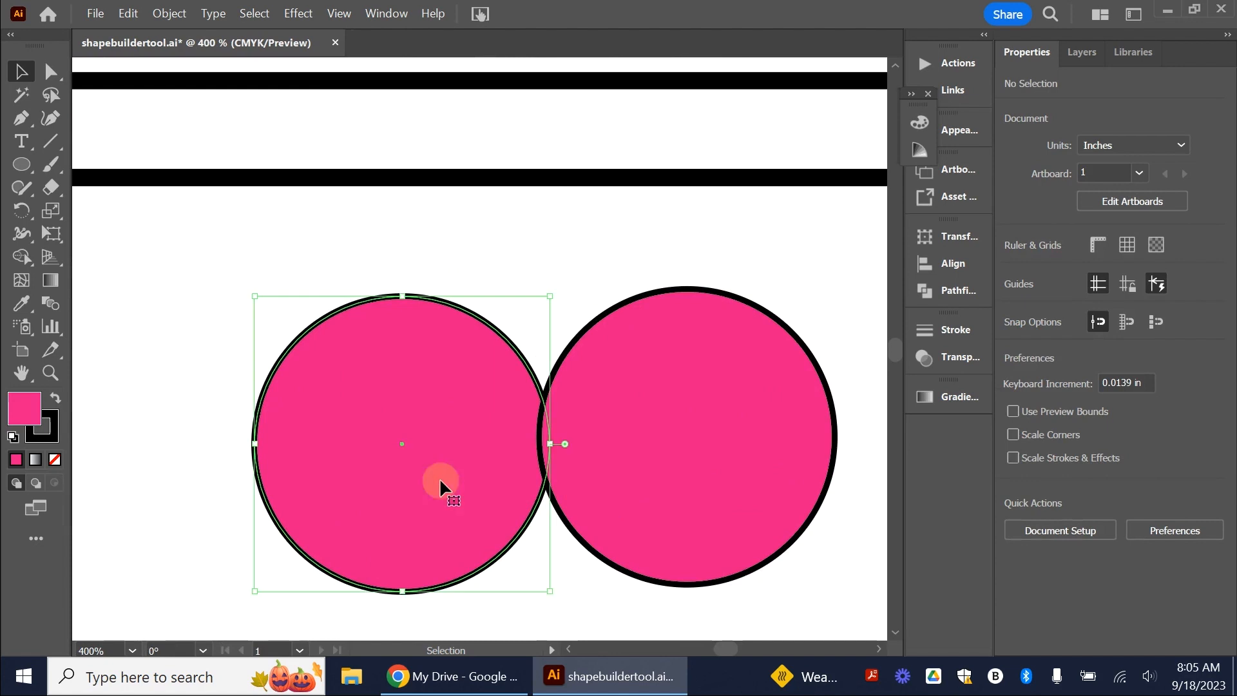
pyautogui.keyDown('shift'); pyautogui.click(665, 473); pyautogui.keyUp('shift')
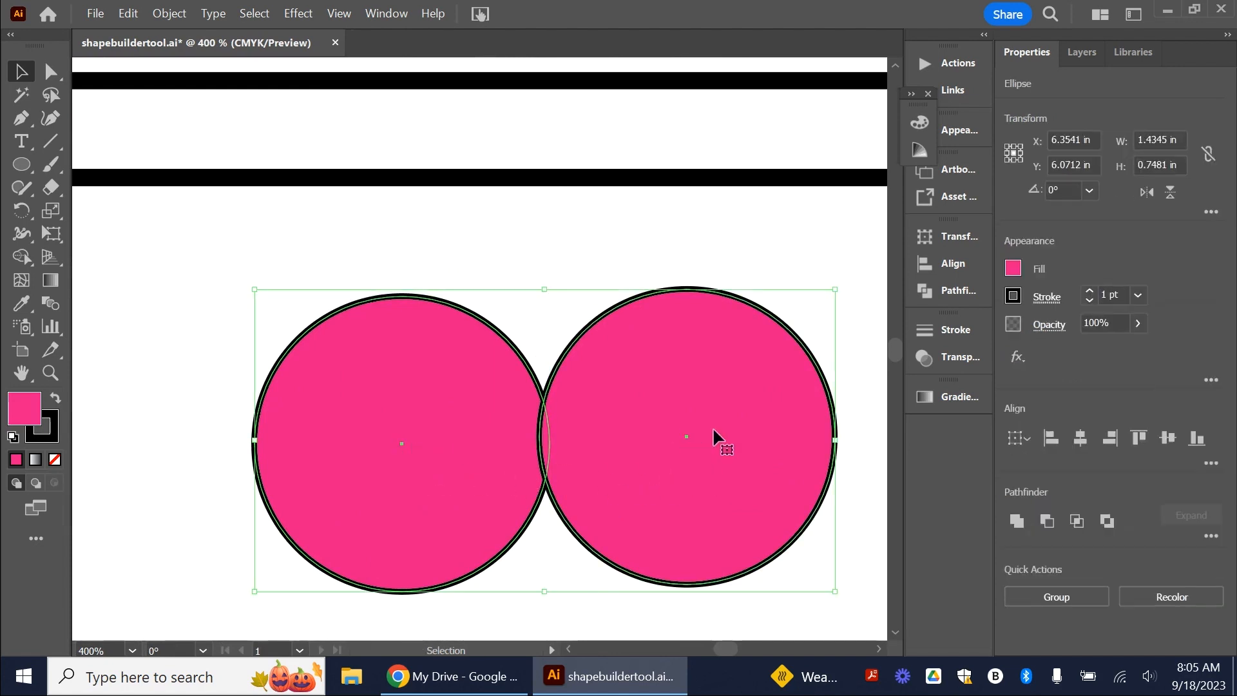
pyautogui.click(612, 240)
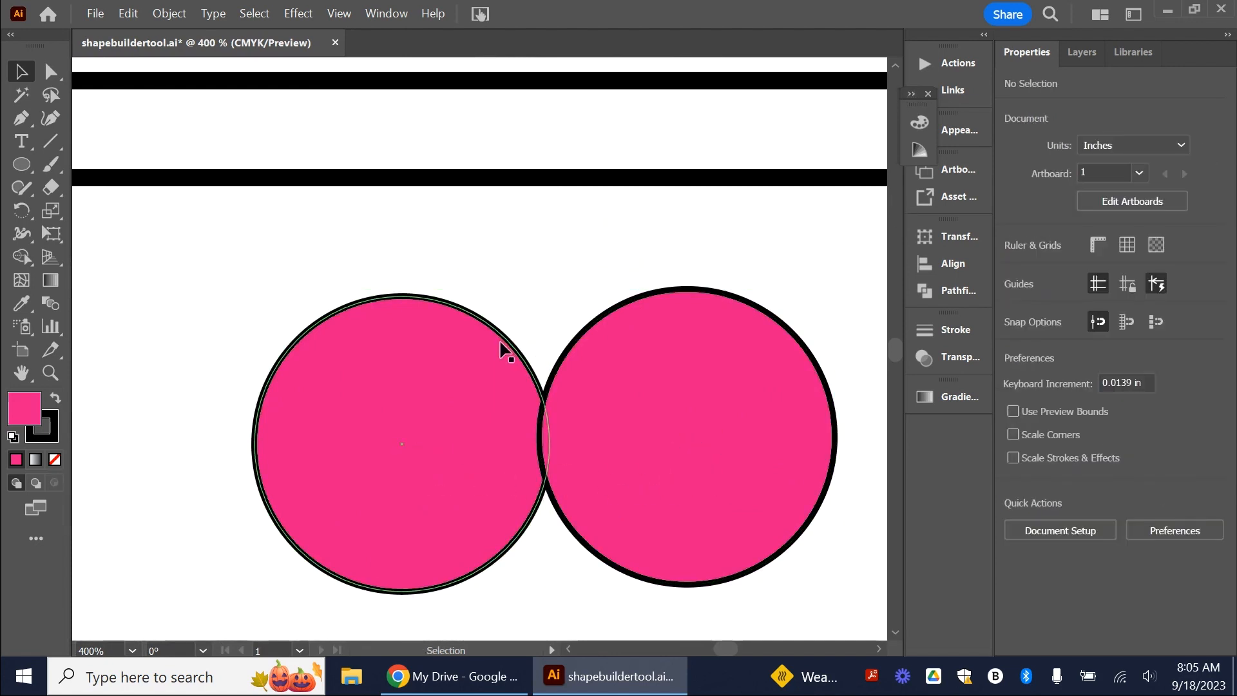
# Nudge one pink heart circle slightly upward to line it up with the circle it overlaps.
pyautogui.moveTo(502, 346); pyautogui.dragTo(499, 335)
pyautogui.scroll(-1, 572, 393)
pyautogui.scroll(2, 572, 392)
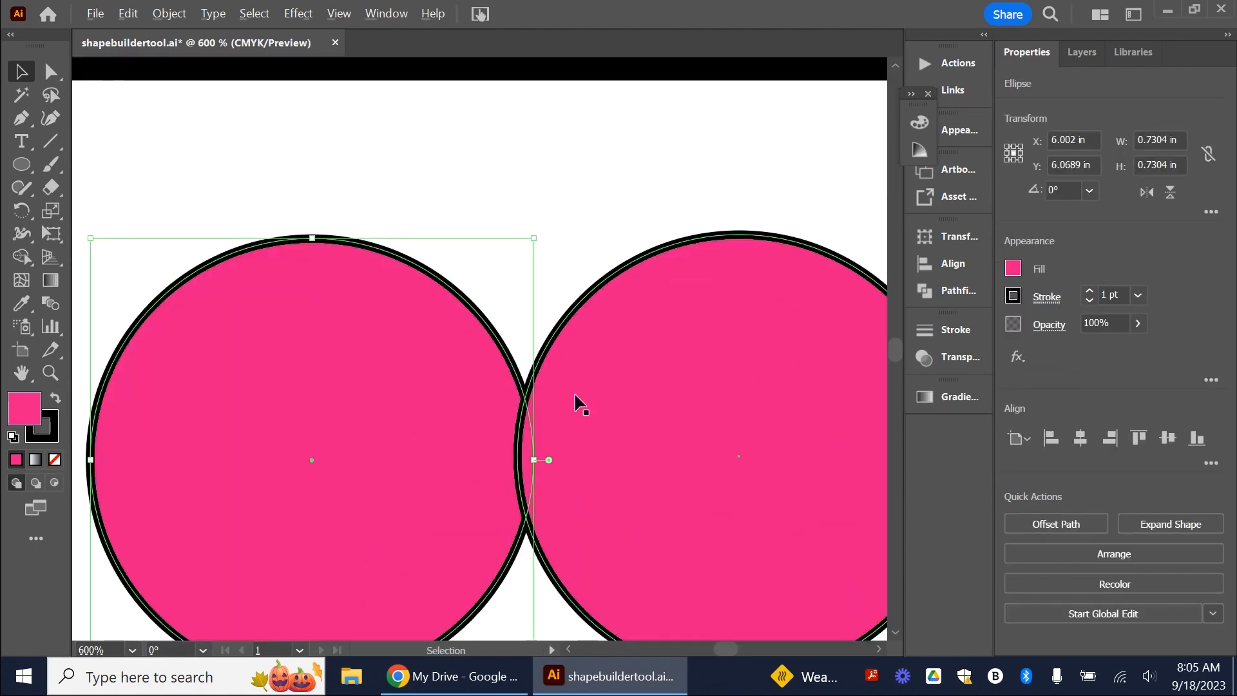
pyautogui.scroll(-3, 572, 393)
pyautogui.scroll(-2, 572, 399)
# Draw a pink square about 1.26 in wide, rotate it to 315° as a diamond, and place it over the two heart circles.
pyautogui.moveTo(21, 164); pyautogui.dragTo(83, 167)
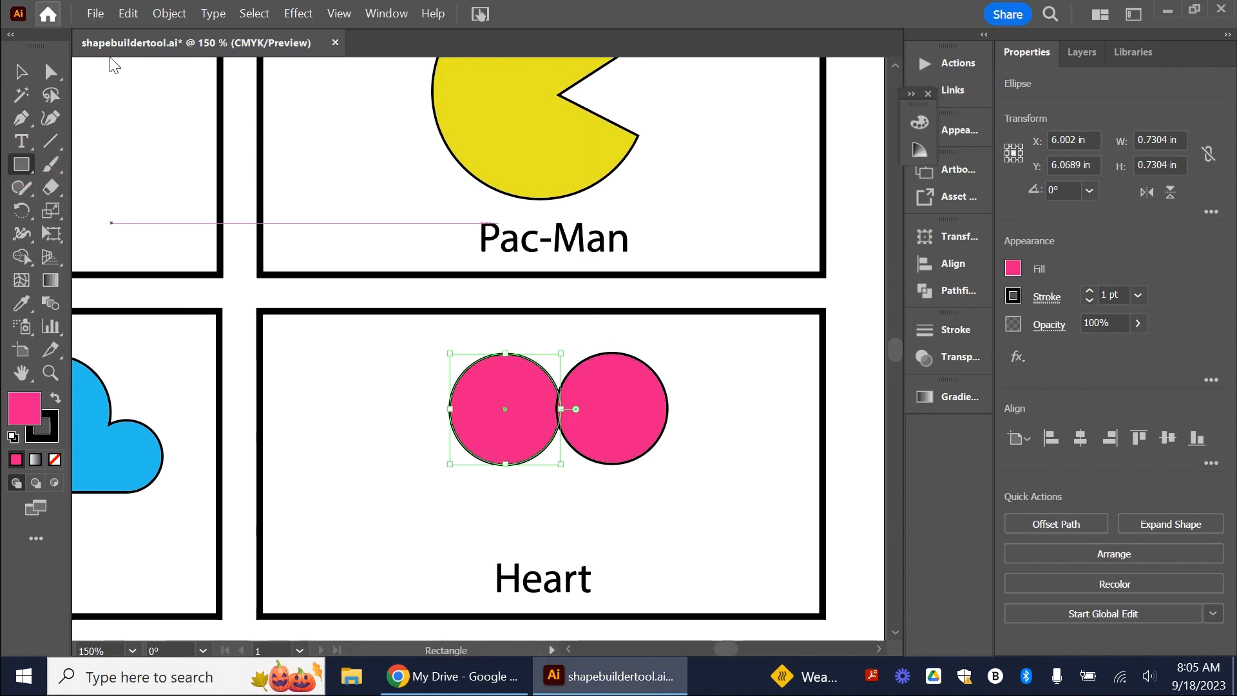
pyautogui.moveTo(426, 404); pyautogui.dragTo(605, 490)
pyautogui.click(18, 69)
pyautogui.moveTo(659, 539); pyautogui.dragTo(575, 560)
pyautogui.click(637, 517)
pyautogui.moveTo(566, 496)
pyautogui.mouseDown()
pyautogui.moveTo(539, 471)
pyautogui.moveTo(546, 483)
pyautogui.mouseUp()
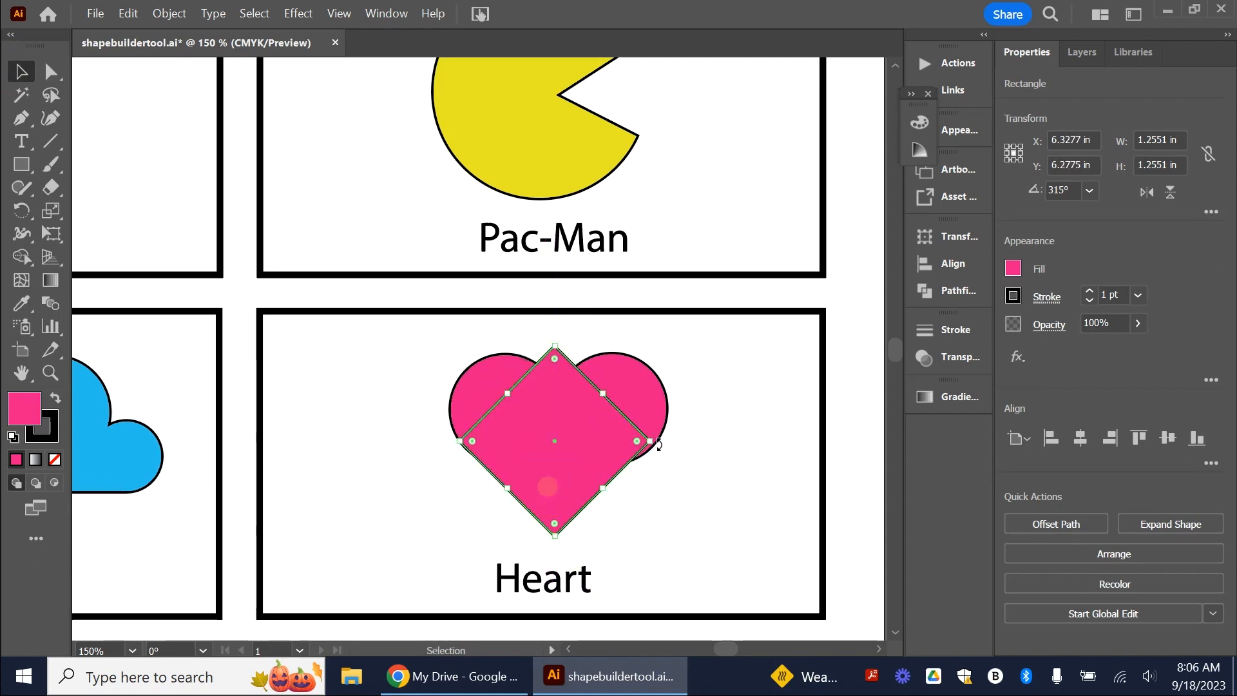
# Resize the rotated square to about 1.28 in and position it so its side corners meet the outer edges of both circles.
pyautogui.moveTo(652, 442); pyautogui.dragTo(674, 441)
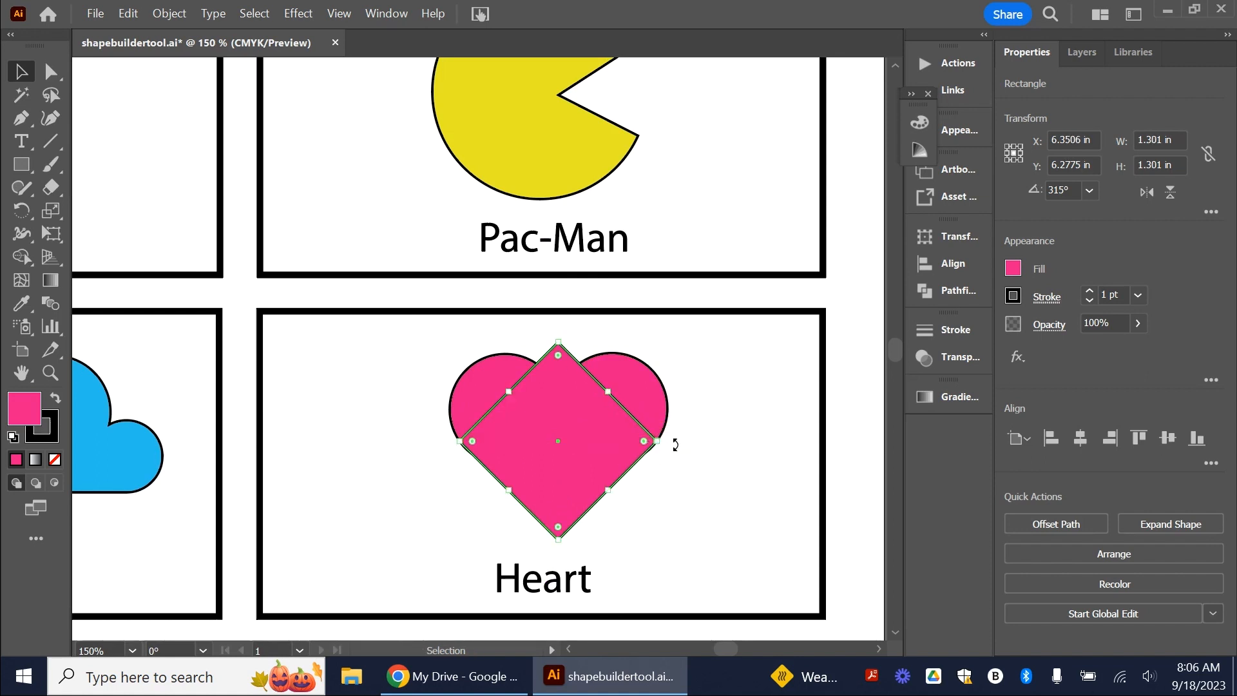
pyautogui.scroll(-1, 675, 444)
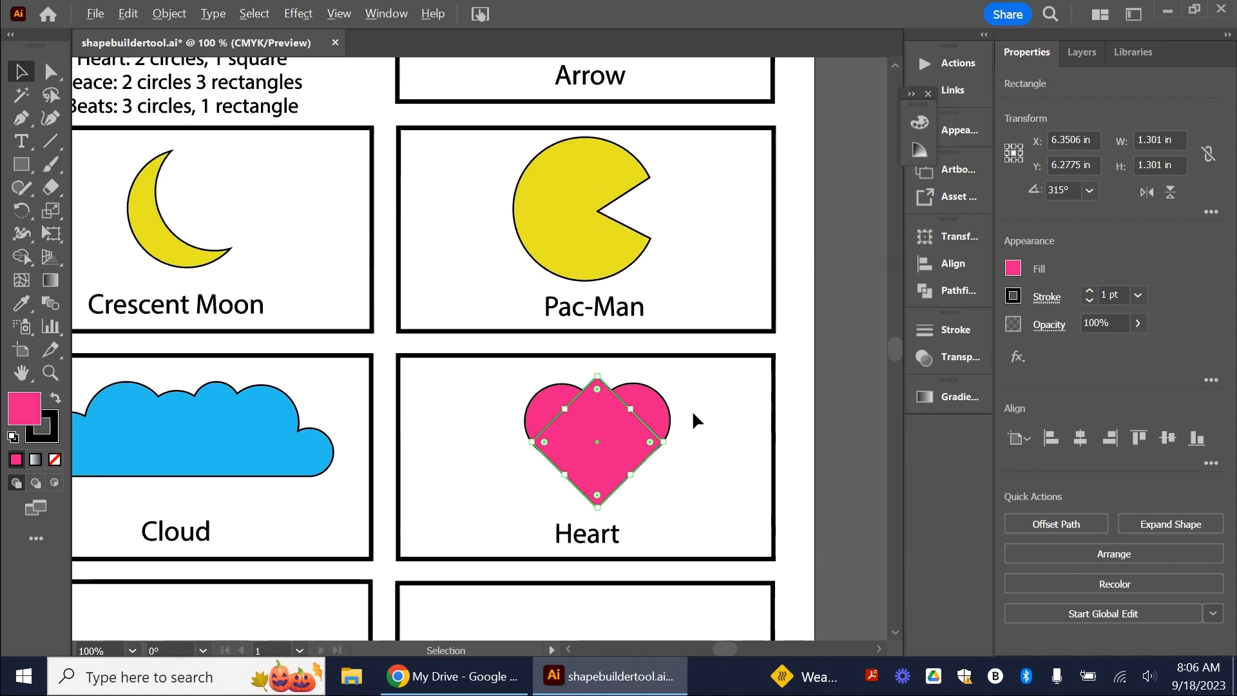
pyautogui.scroll(3, 691, 410)
pyautogui.scroll(-1, 662, 528)
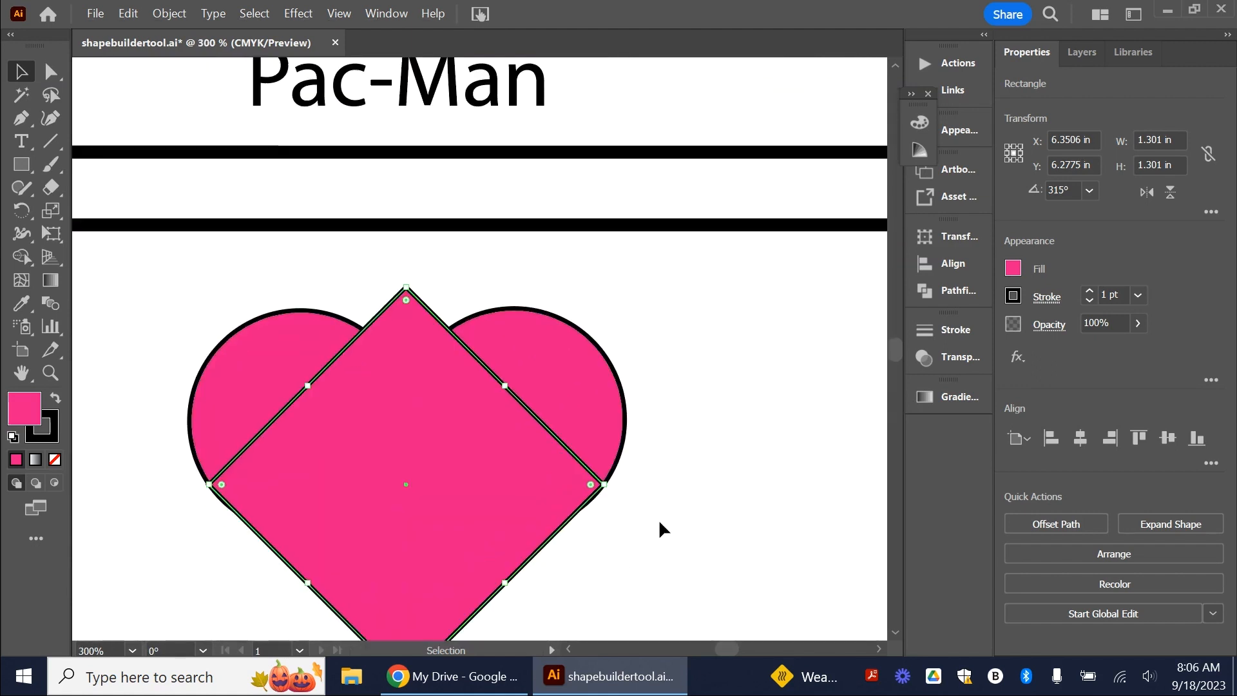
pyautogui.scroll(-1, 659, 519)
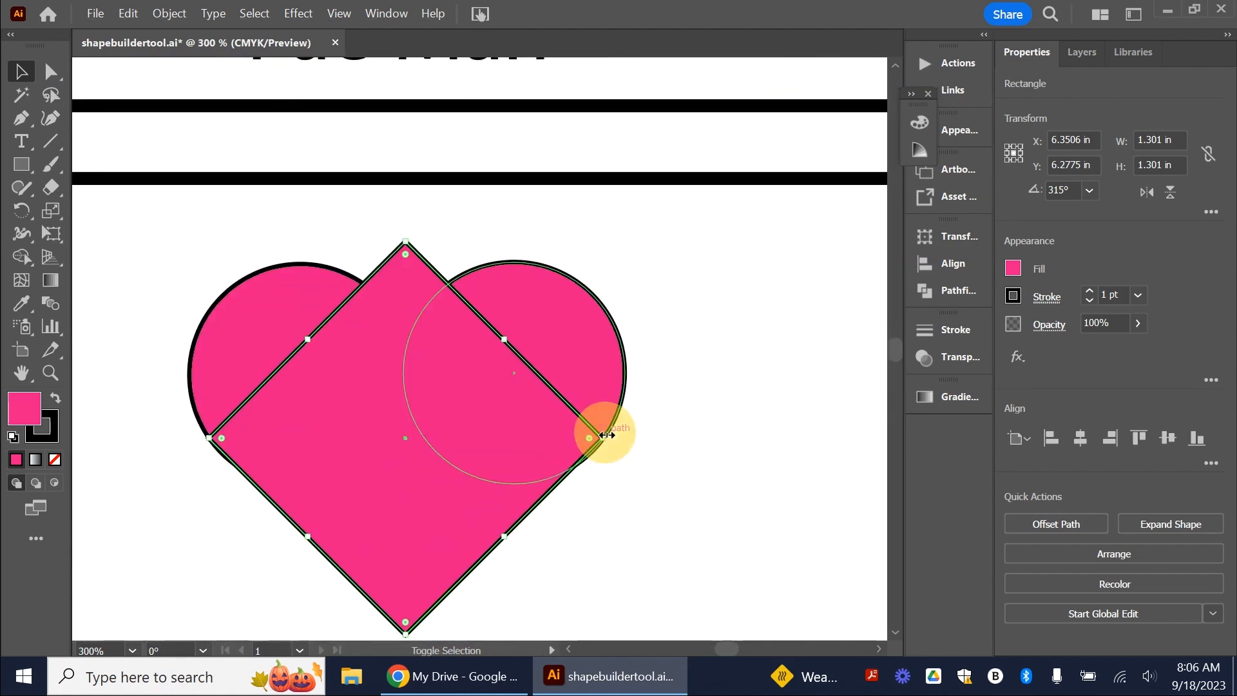
pyautogui.moveTo(606, 435); pyautogui.dragTo(607, 442)
pyautogui.click(706, 470)
pyautogui.moveTo(428, 519)
pyautogui.mouseDown()
pyautogui.moveTo(420, 507)
pyautogui.moveTo(430, 527)
pyautogui.mouseUp()
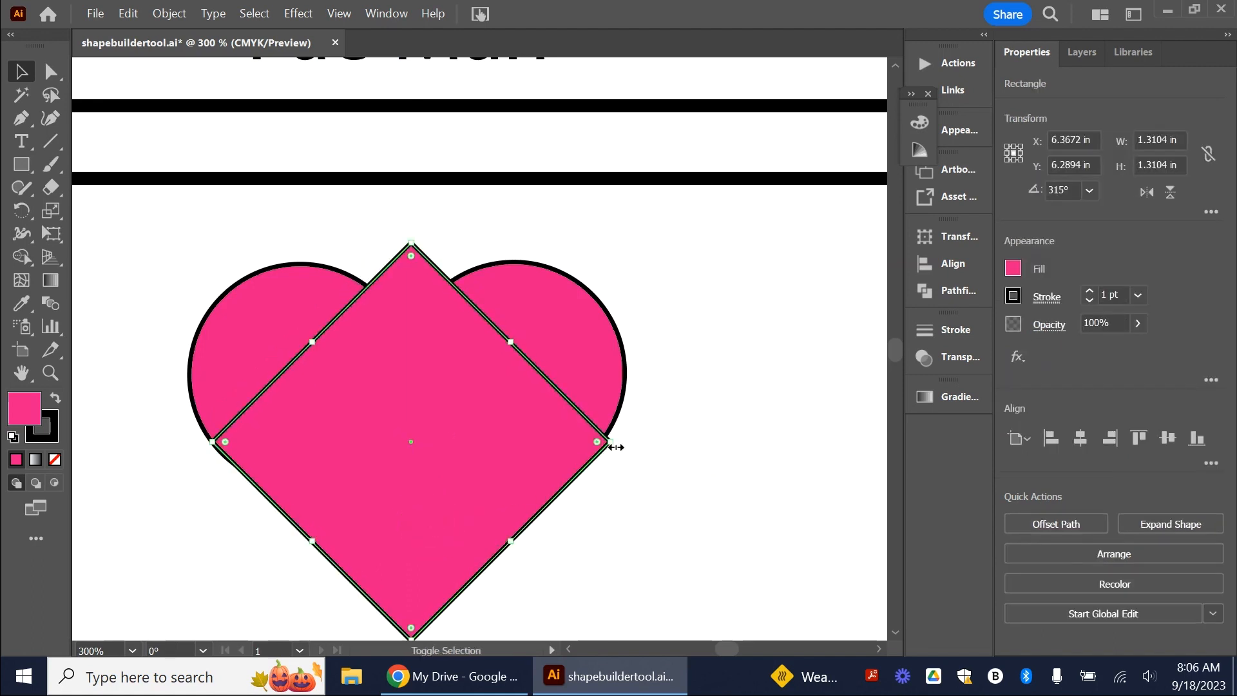
pyautogui.moveTo(605, 441); pyautogui.dragTo(599, 438)
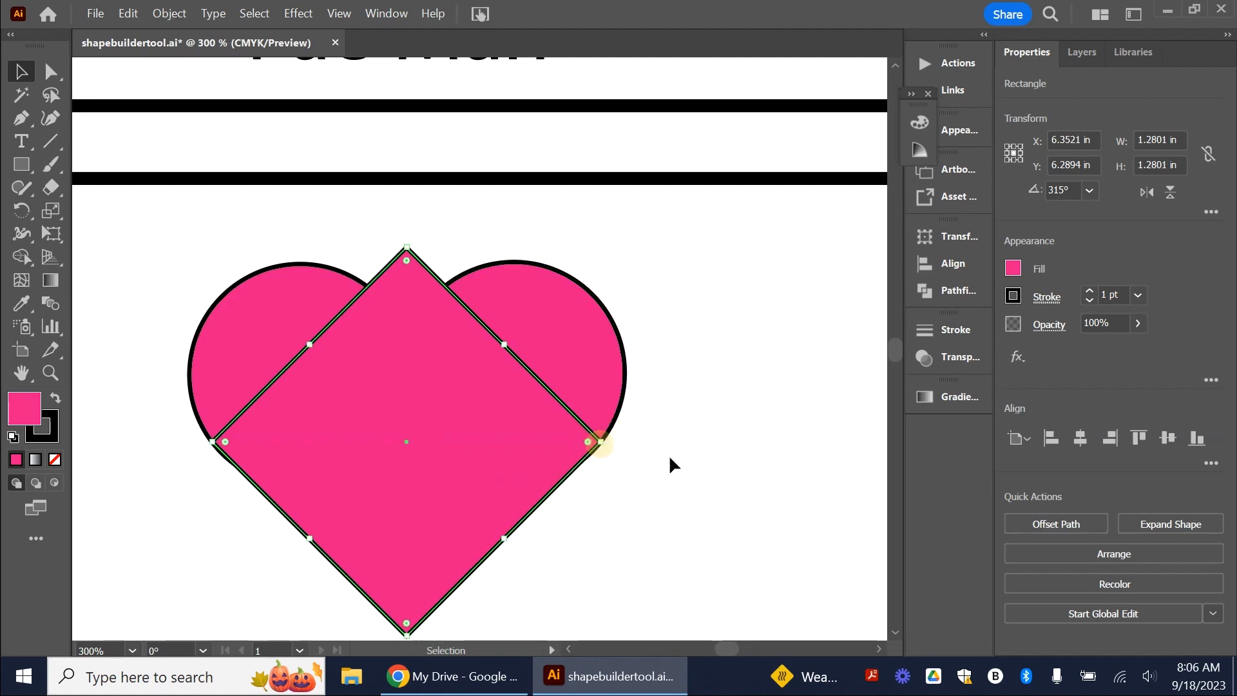
pyautogui.click(683, 465)
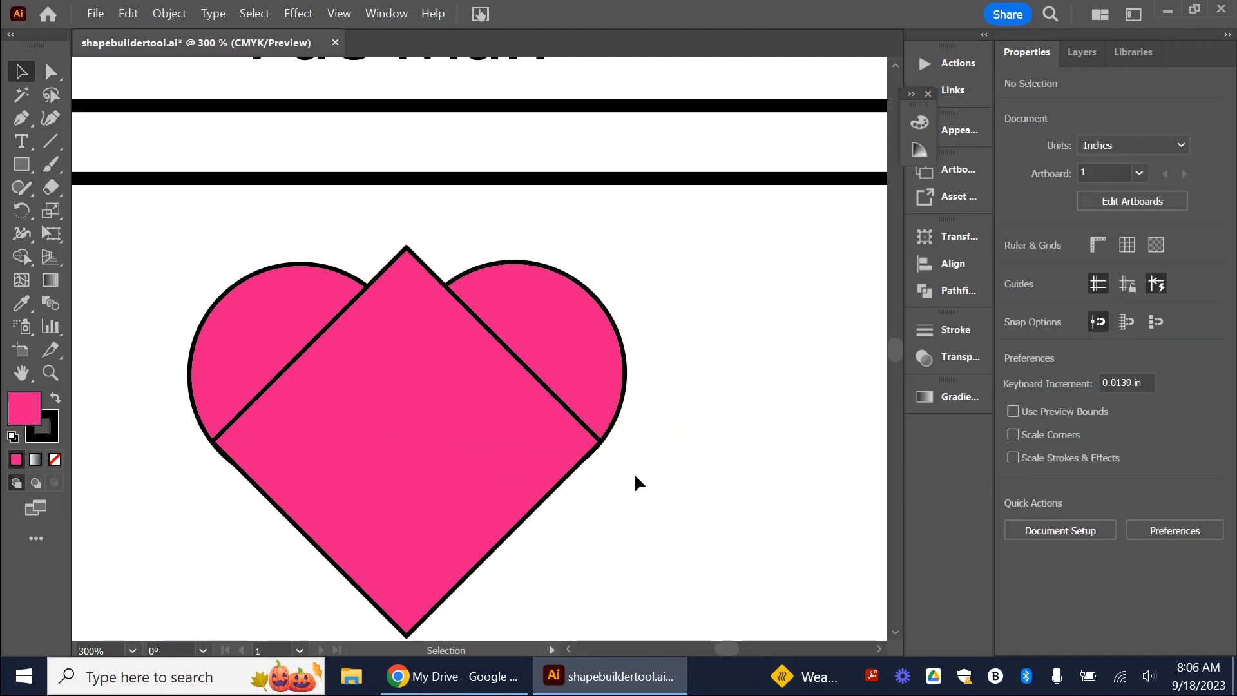
# Select both heart circles and the square, and remove the square's tip between the circles with the Shape Builder tool.
pyautogui.scroll(-1, 634, 474)
pyautogui.scroll(2, 633, 473)
pyautogui.press('super')
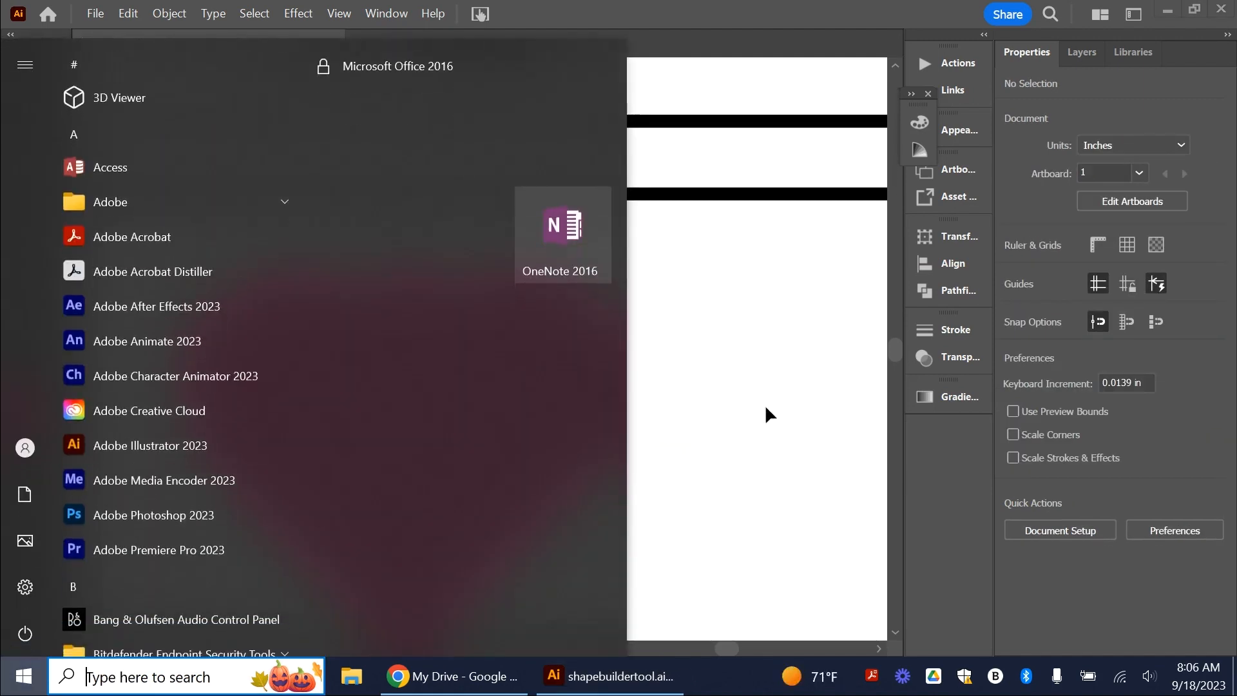
pyautogui.click(766, 406)
pyautogui.scroll(-2, 693, 434)
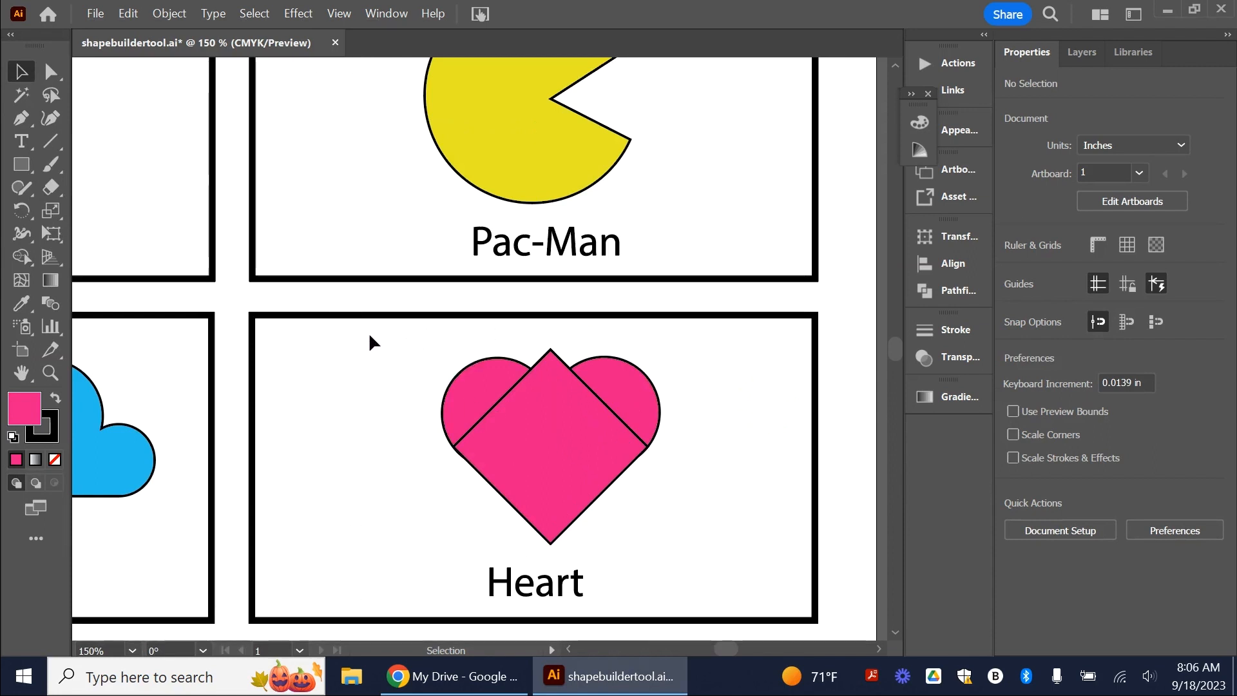
pyautogui.moveTo(362, 337); pyautogui.dragTo(773, 562)
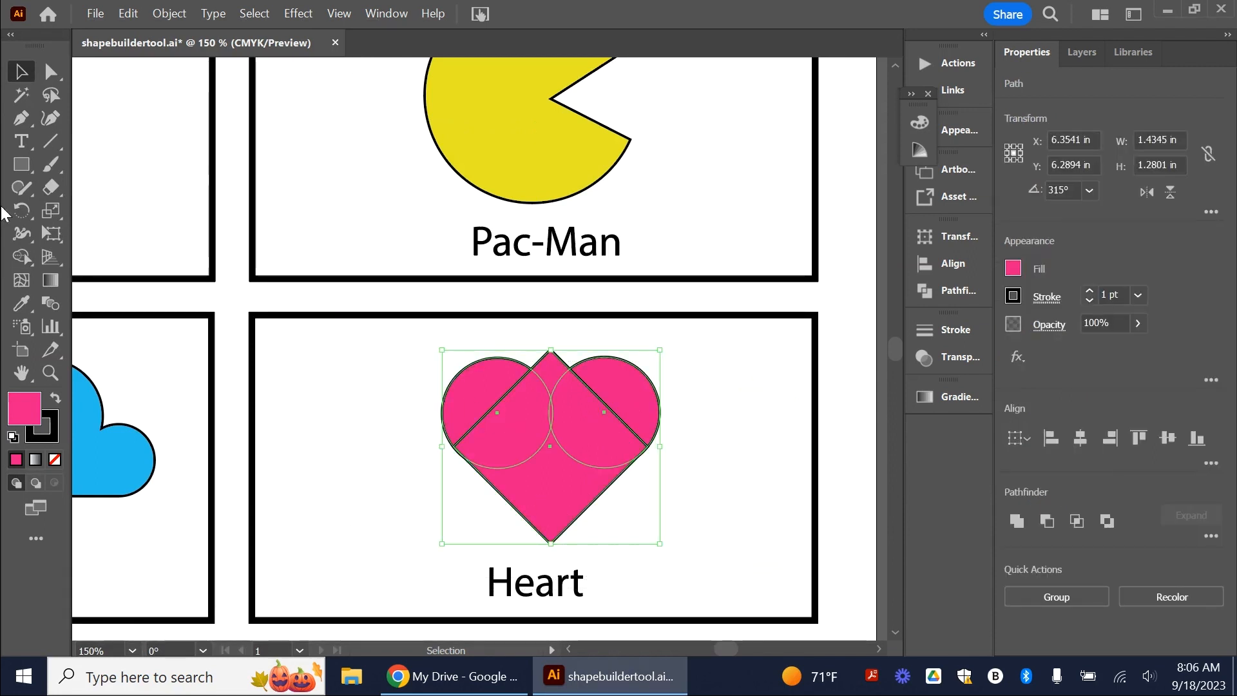
pyautogui.click(17, 261)
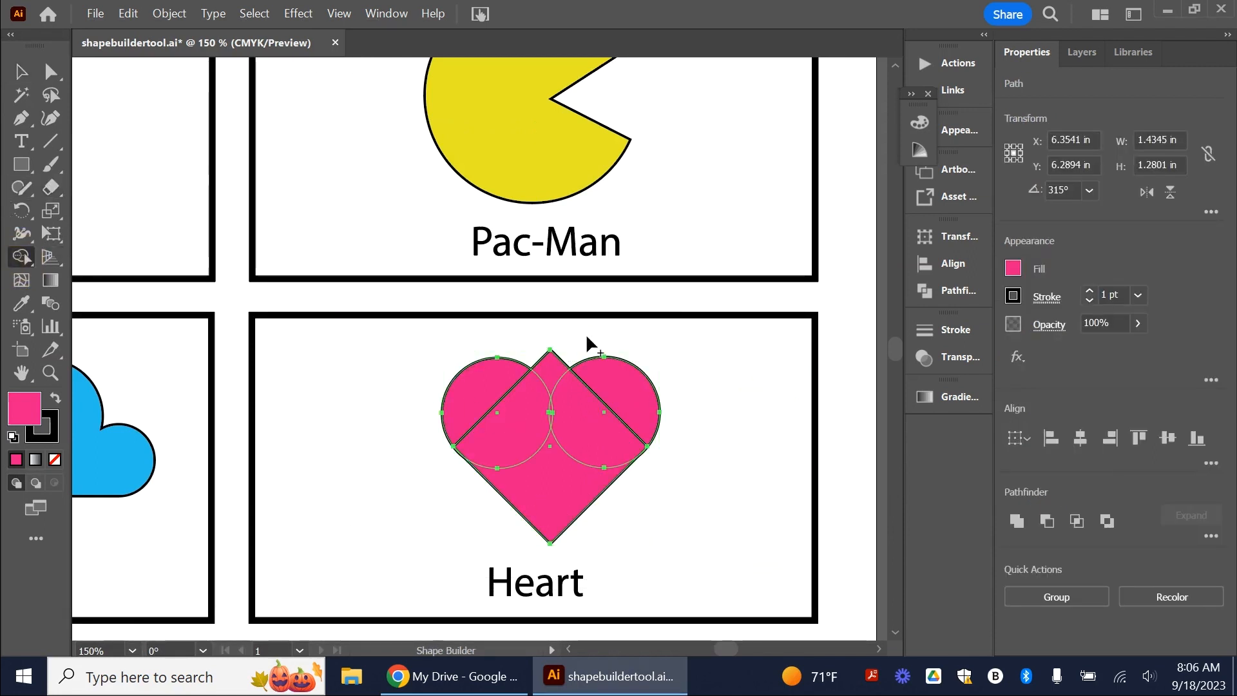
pyautogui.keyDown('alt'); pyautogui.click(553, 366); pyautogui.keyUp('alt')
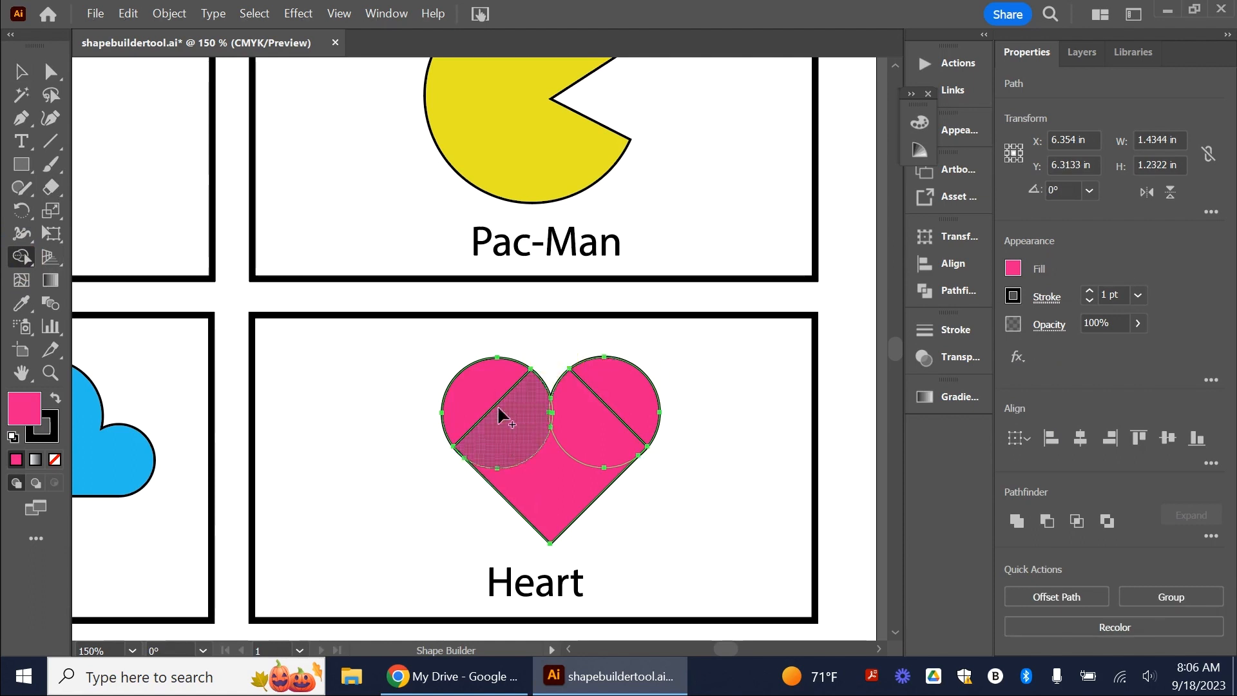
# Merge all remaining regions of the circles and square into a single heart shape, and deselect it.
pyautogui.moveTo(478, 389)
pyautogui.mouseDown()
pyautogui.moveTo(538, 477)
pyautogui.moveTo(574, 447)
pyautogui.moveTo(548, 417)
pyautogui.mouseUp()
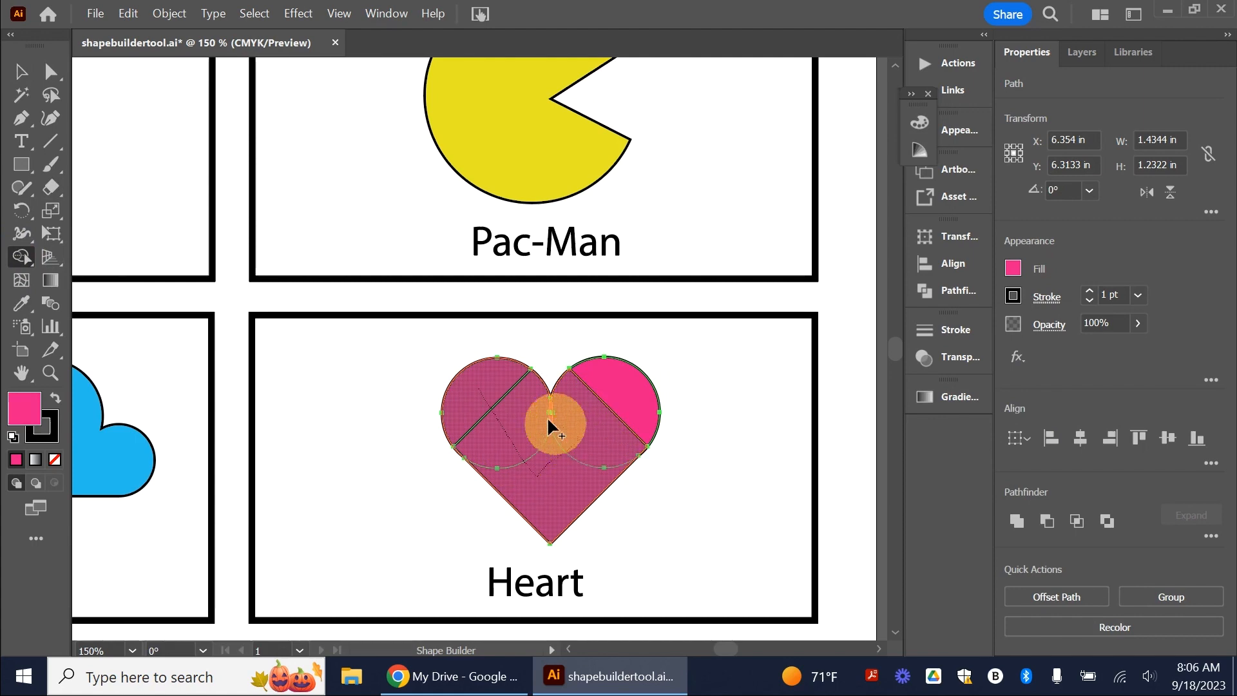
pyautogui.moveTo(605, 389); pyautogui.dragTo(620, 384)
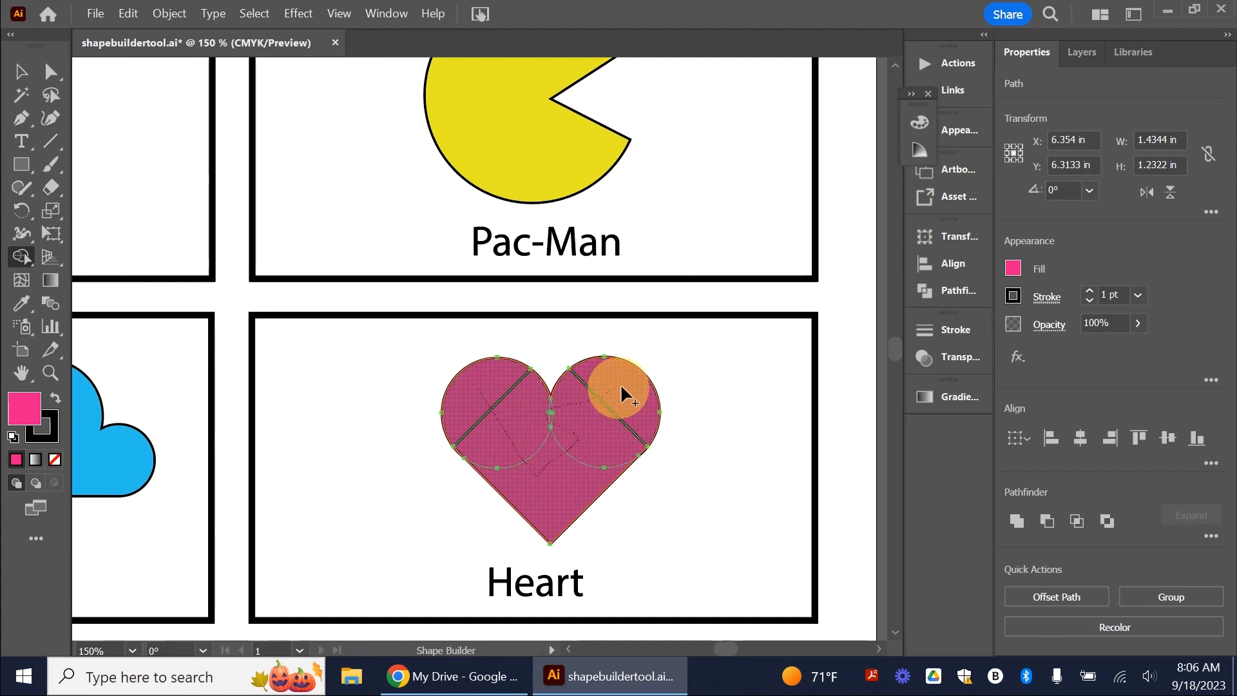
pyautogui.click(21, 70)
pyautogui.click(273, 323)
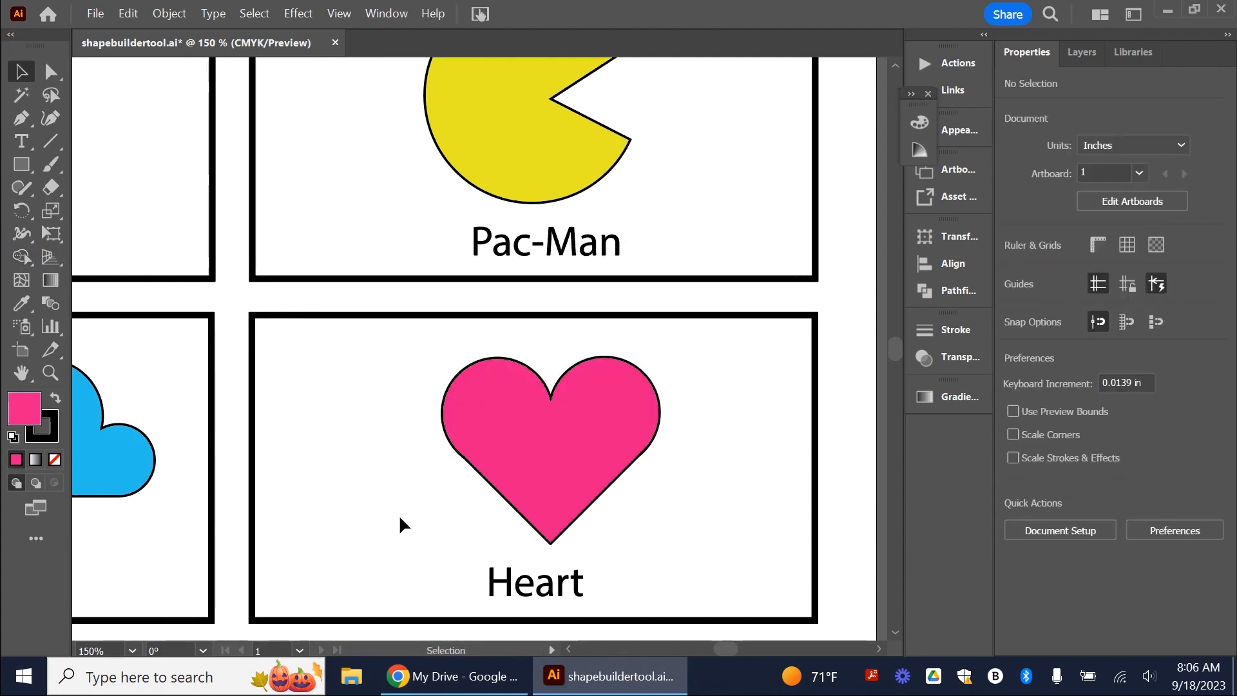
# Set the fill color to purple for the shapes in the Peace Sign box.
pyautogui.scroll(-3, 399, 514)
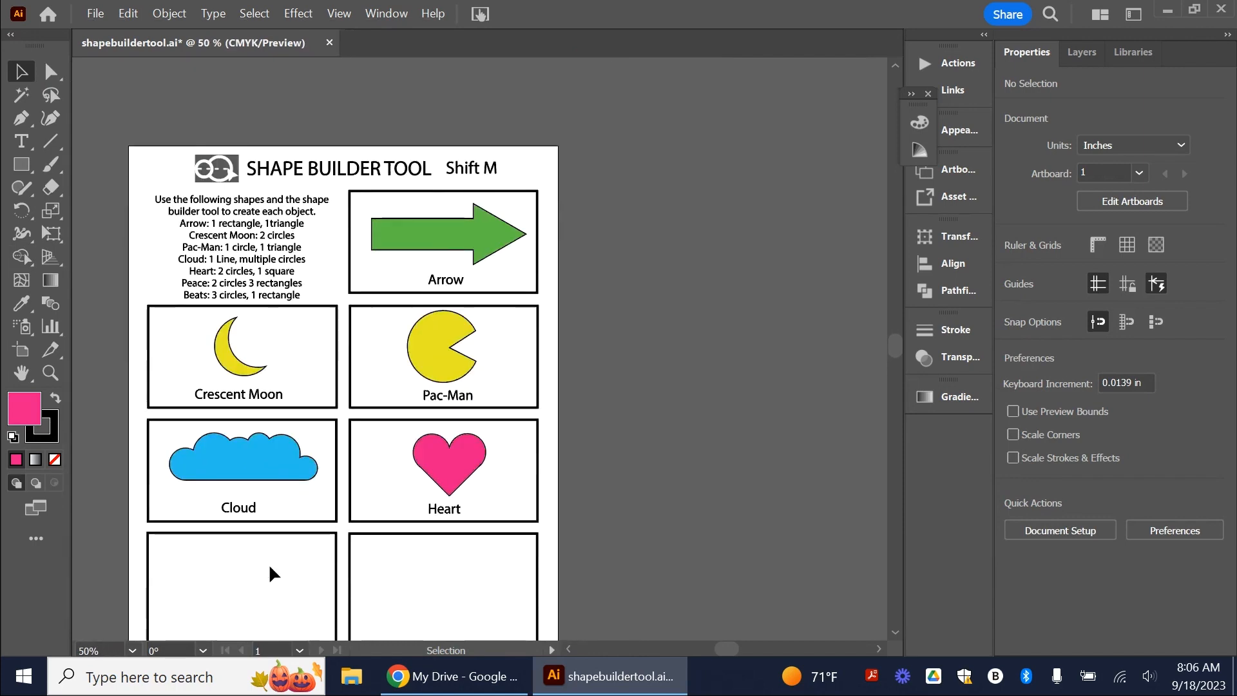
pyautogui.scroll(-3, 268, 563)
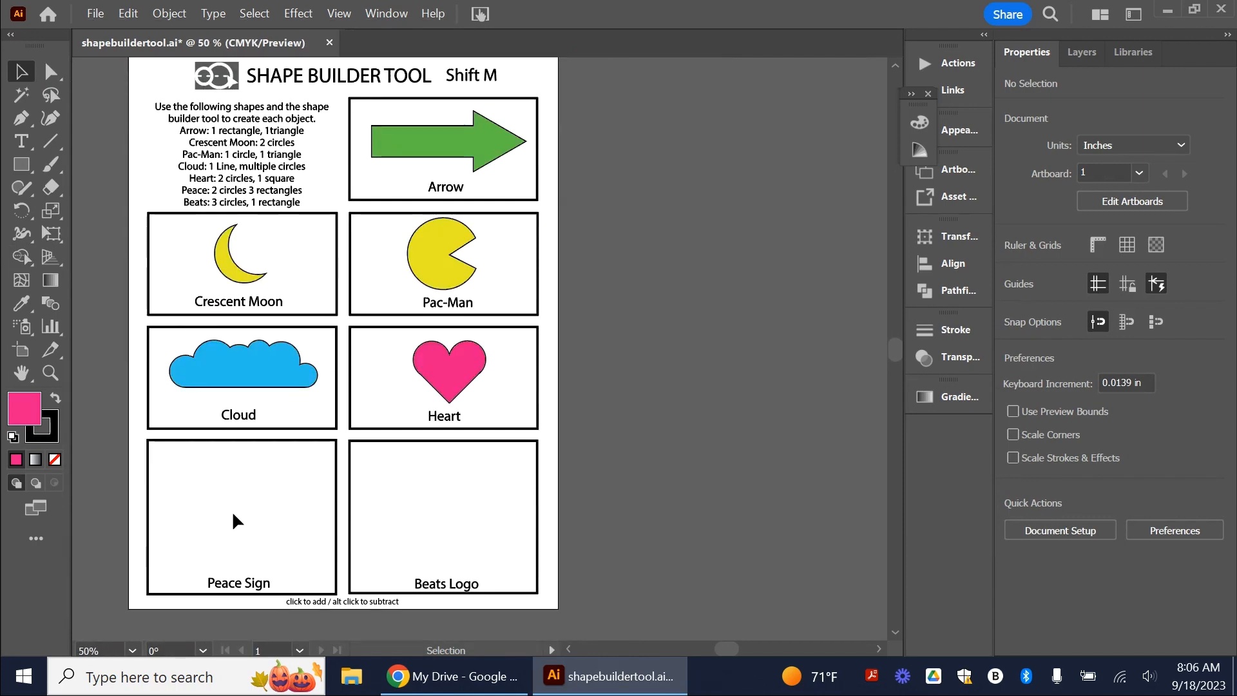
pyautogui.scroll(-1, 335, 454)
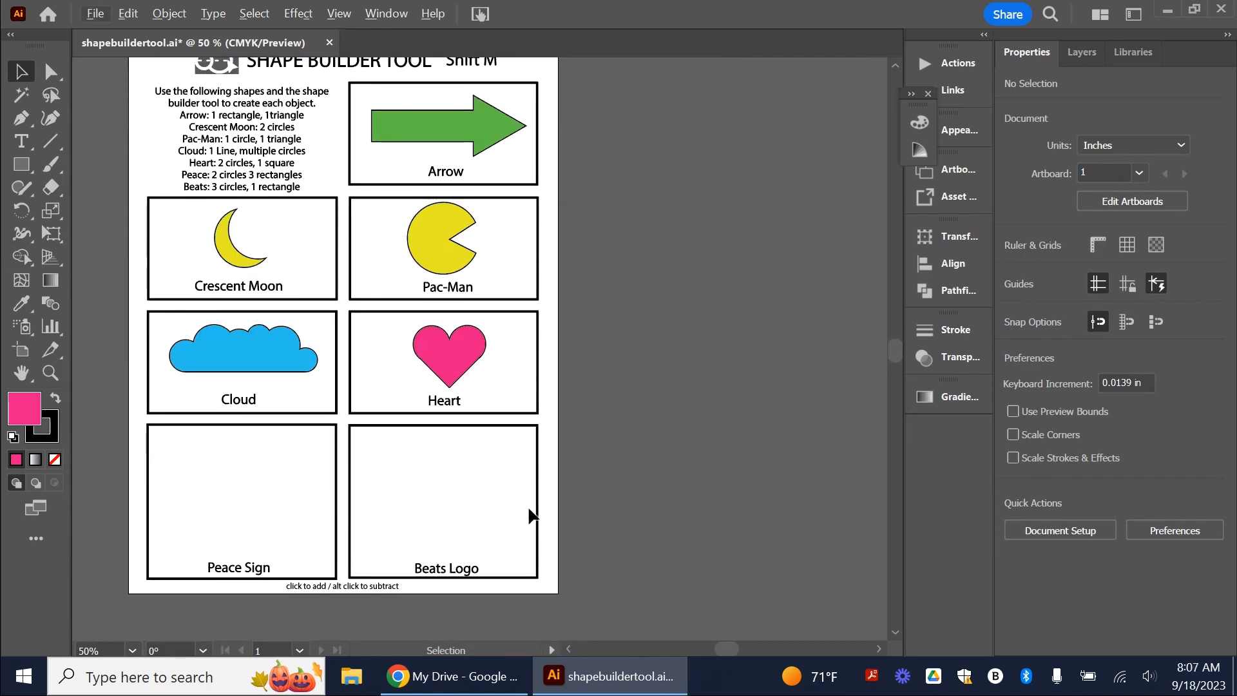
pyautogui.scroll(-1, 241, 433)
pyautogui.scroll(2, 257, 449)
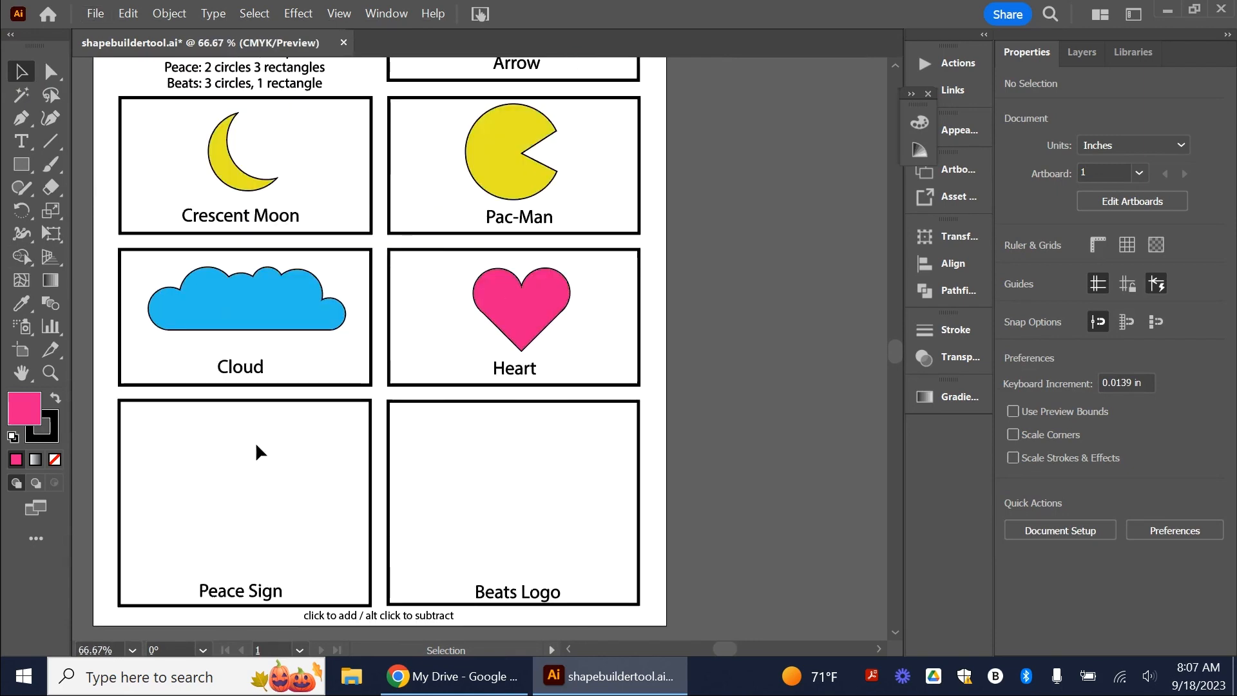
pyautogui.moveTo(724, 648); pyautogui.dragTo(721, 650)
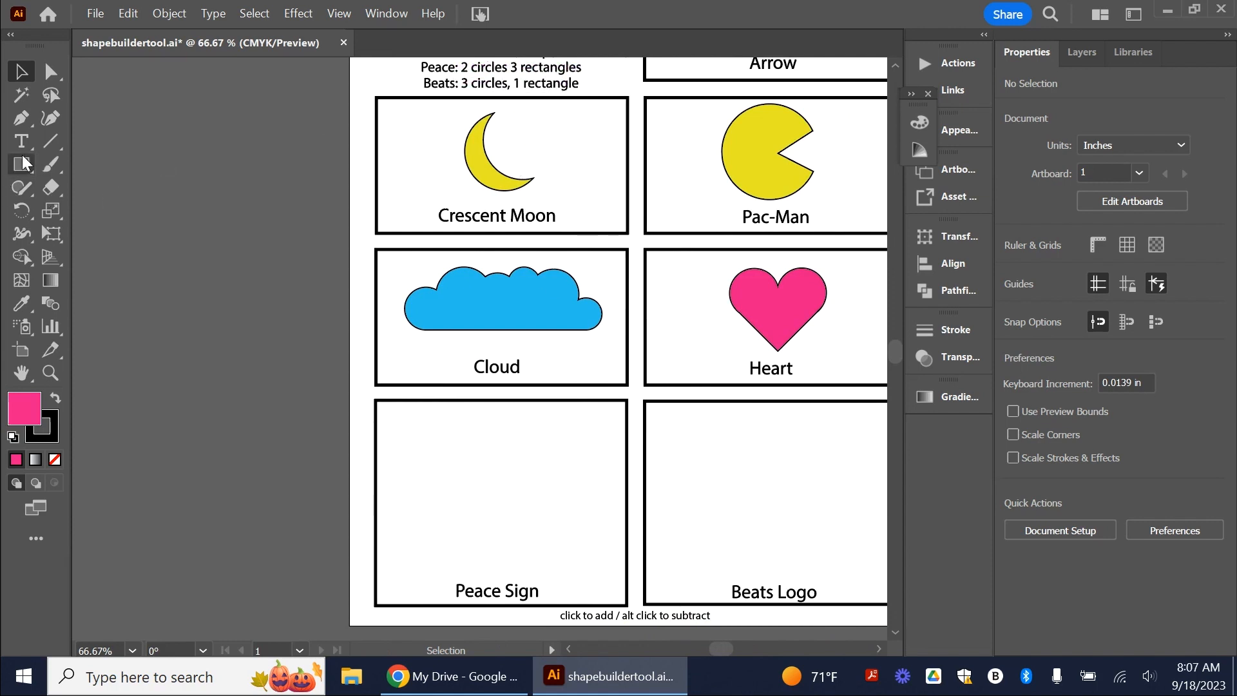
pyautogui.moveTo(24, 163); pyautogui.dragTo(79, 183)
pyautogui.click(10, 406)
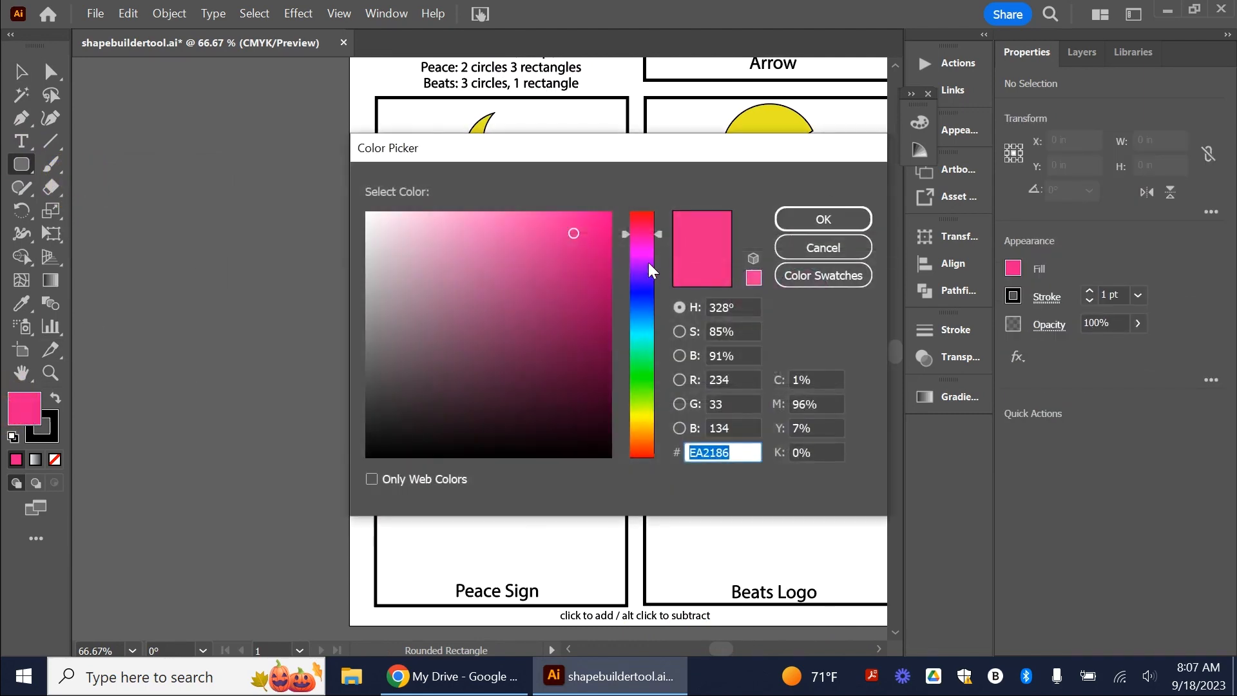
pyautogui.click(648, 262)
pyautogui.click(823, 219)
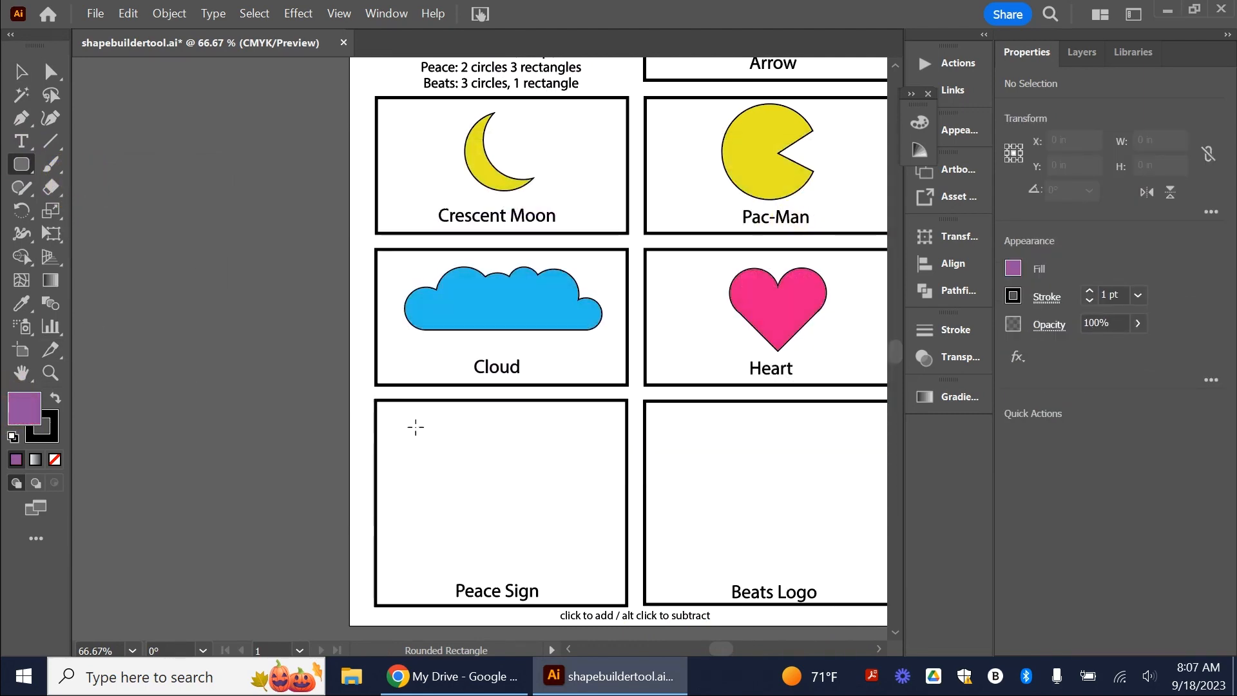
# Draw a purple circle about 2.37 in wide in the Peace Sign box, discarding the rounded rectangle drawn by mistake.
pyautogui.moveTo(429, 427); pyautogui.dragTo(560, 558)
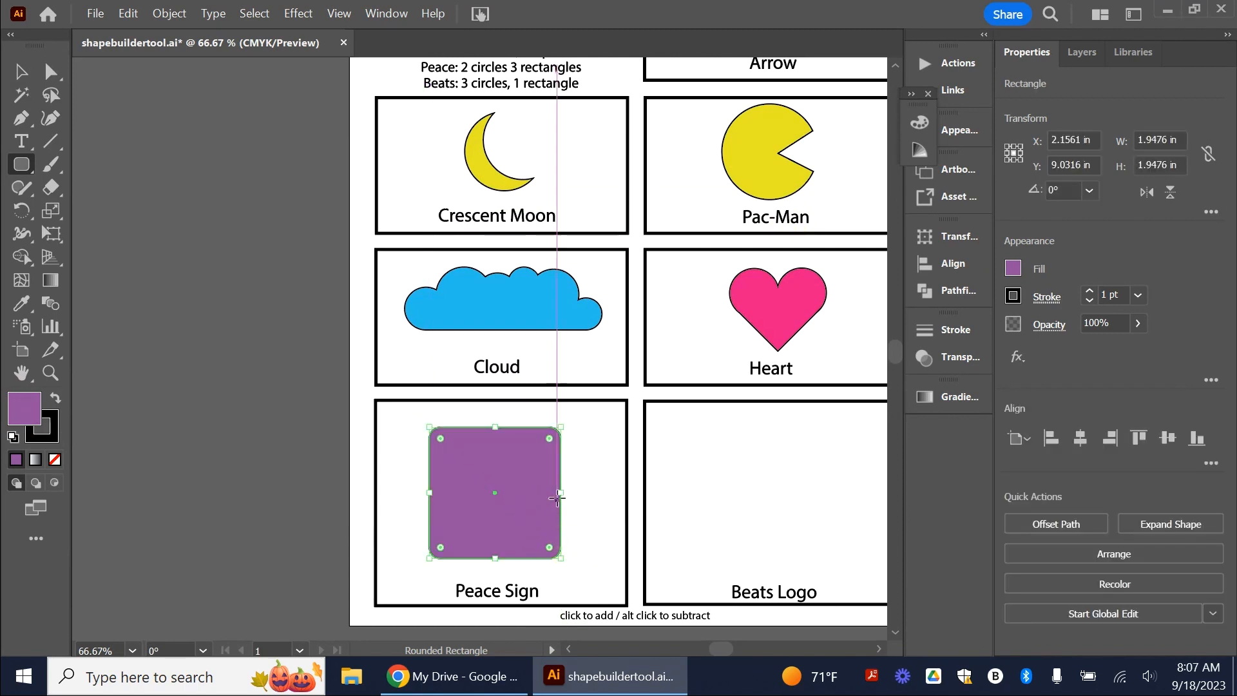
pyautogui.press('Delete')
pyautogui.moveTo(23, 160); pyautogui.dragTo(97, 213)
pyautogui.moveTo(443, 432); pyautogui.dragTo(533, 516)
pyautogui.click(21, 71)
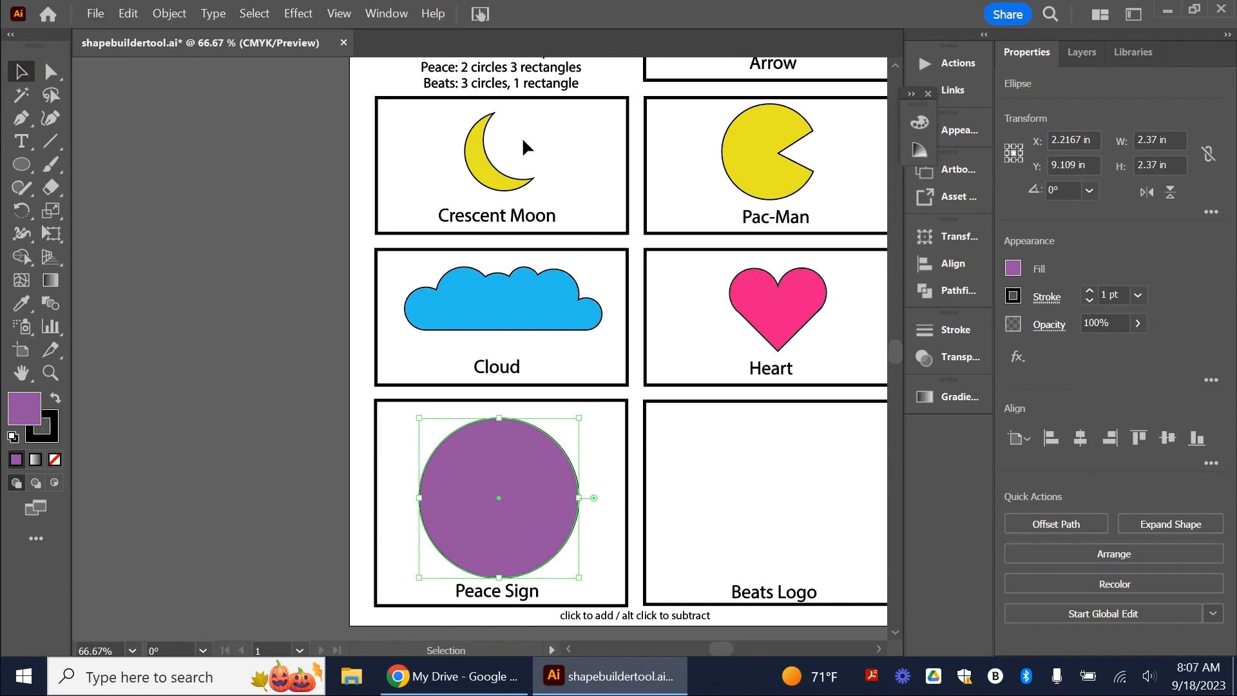
# Copy the purple circle and paste the duplicate in front of the original.
pyautogui.hotkey('ctrl', 'c')
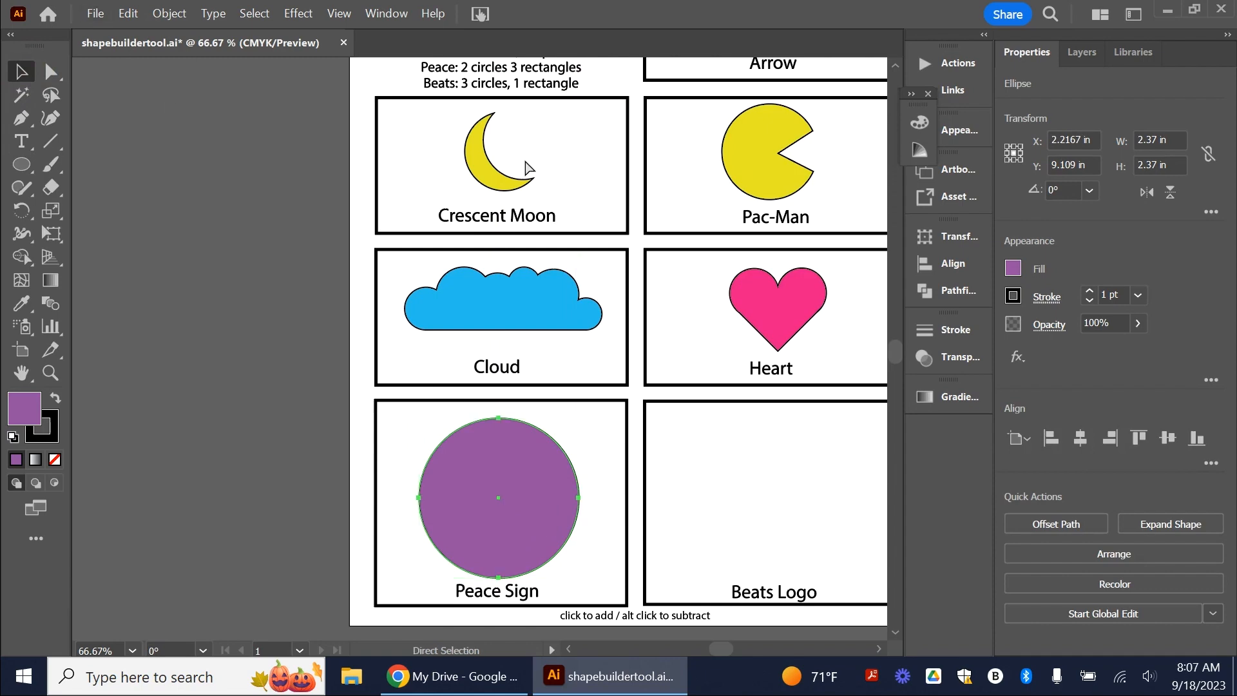
pyautogui.click(129, 12)
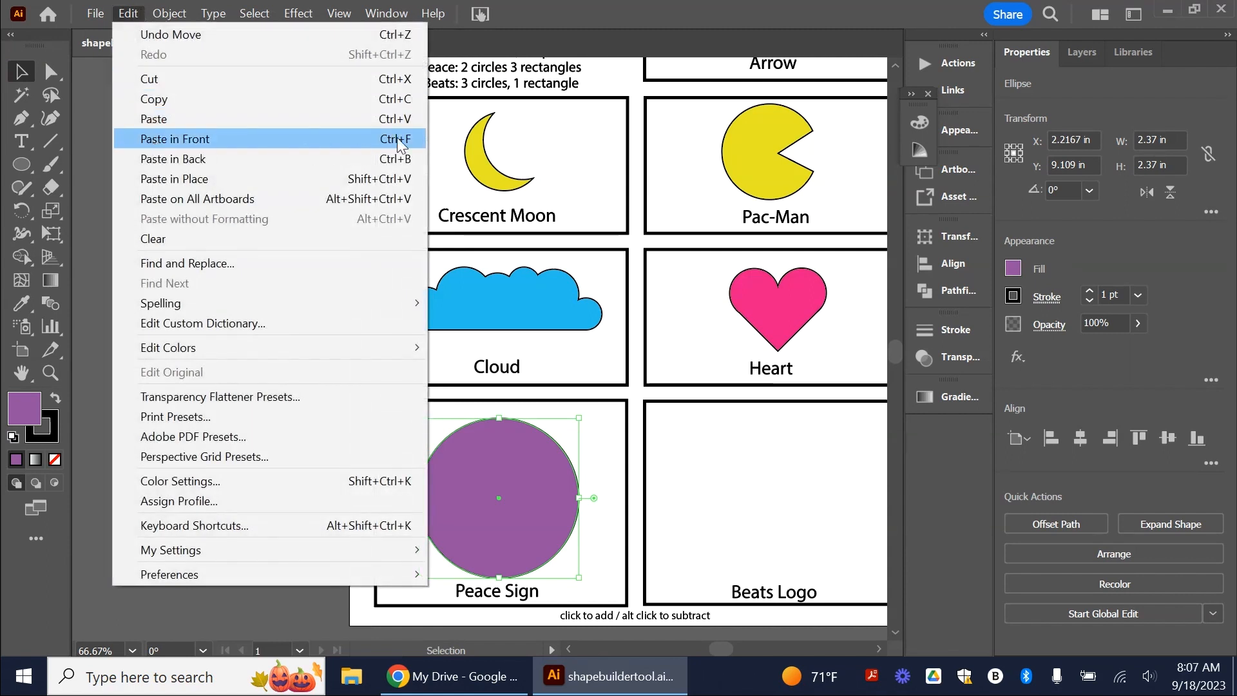
pyautogui.click(385, 138)
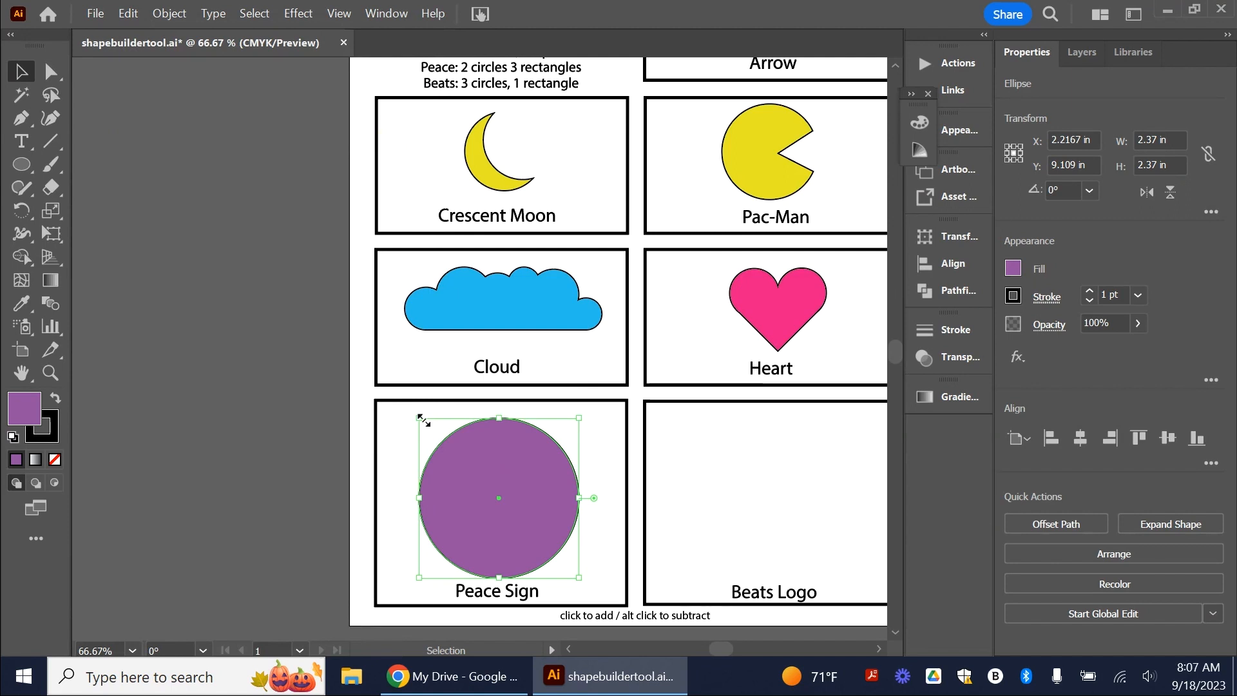
# Shrink the front purple circle to about 1.75 in wide, roughly centred inside the larger circle, and keep it selected.
pyautogui.moveTo(423, 419); pyautogui.dragTo(435, 437)
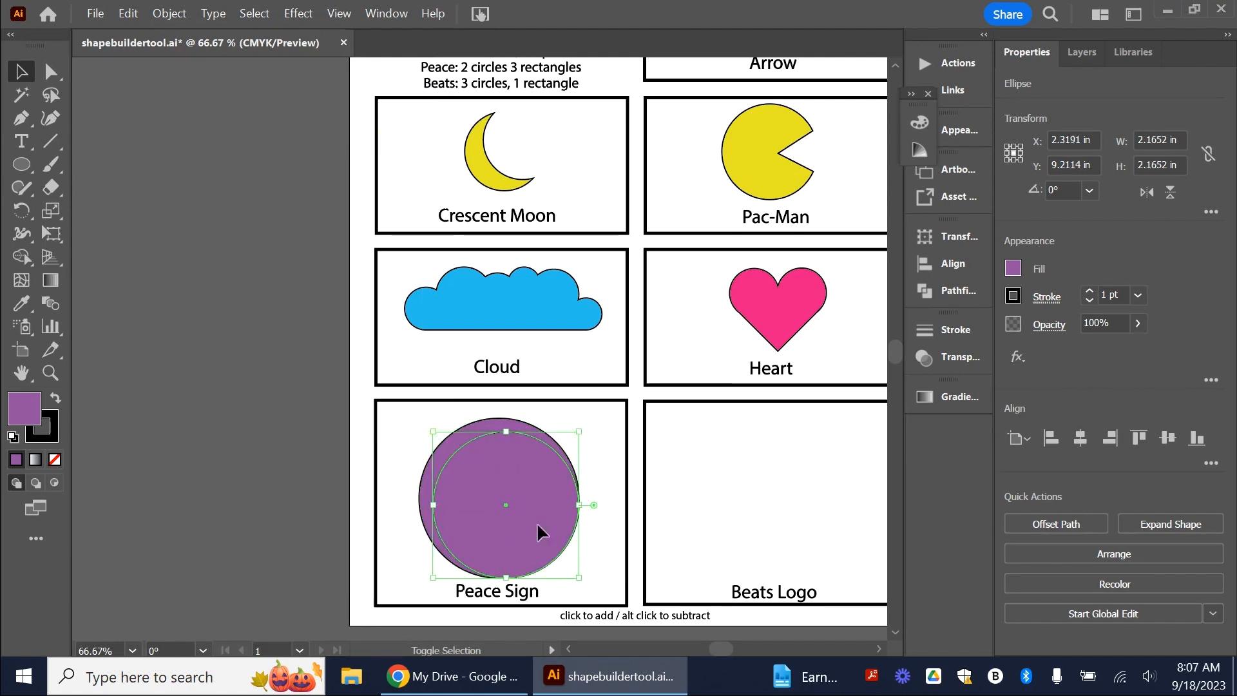
pyautogui.moveTo(579, 578); pyautogui.dragTo(549, 559)
pyautogui.moveTo(433, 429)
pyautogui.mouseDown()
pyautogui.moveTo(422, 431)
pyautogui.moveTo(437, 436)
pyautogui.mouseUp()
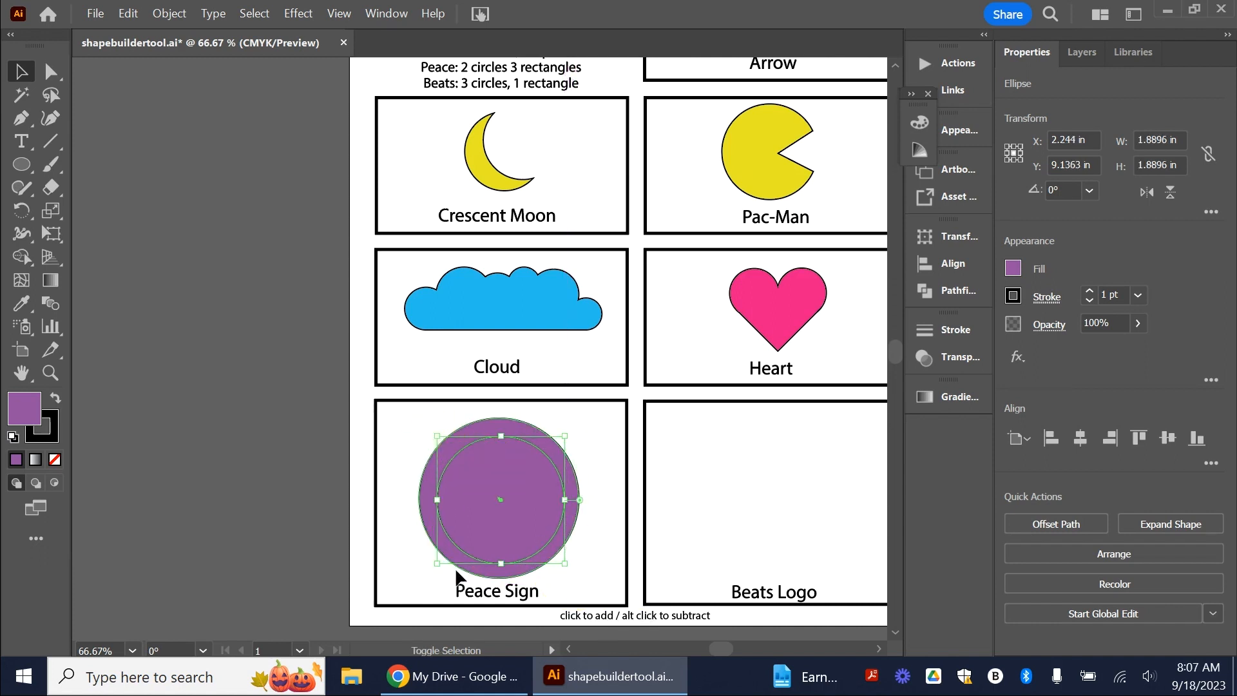
pyautogui.moveTo(564, 563); pyautogui.dragTo(568, 562)
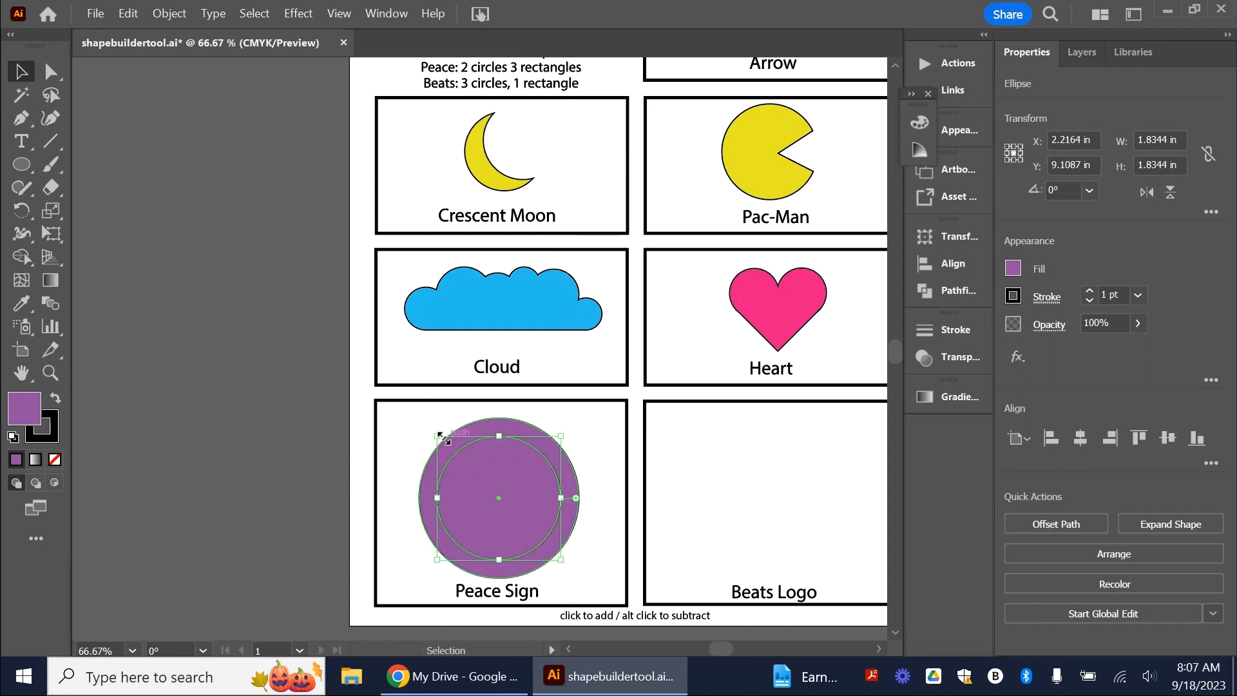
pyautogui.moveTo(438, 435); pyautogui.dragTo(443, 438)
pyautogui.click(273, 461)
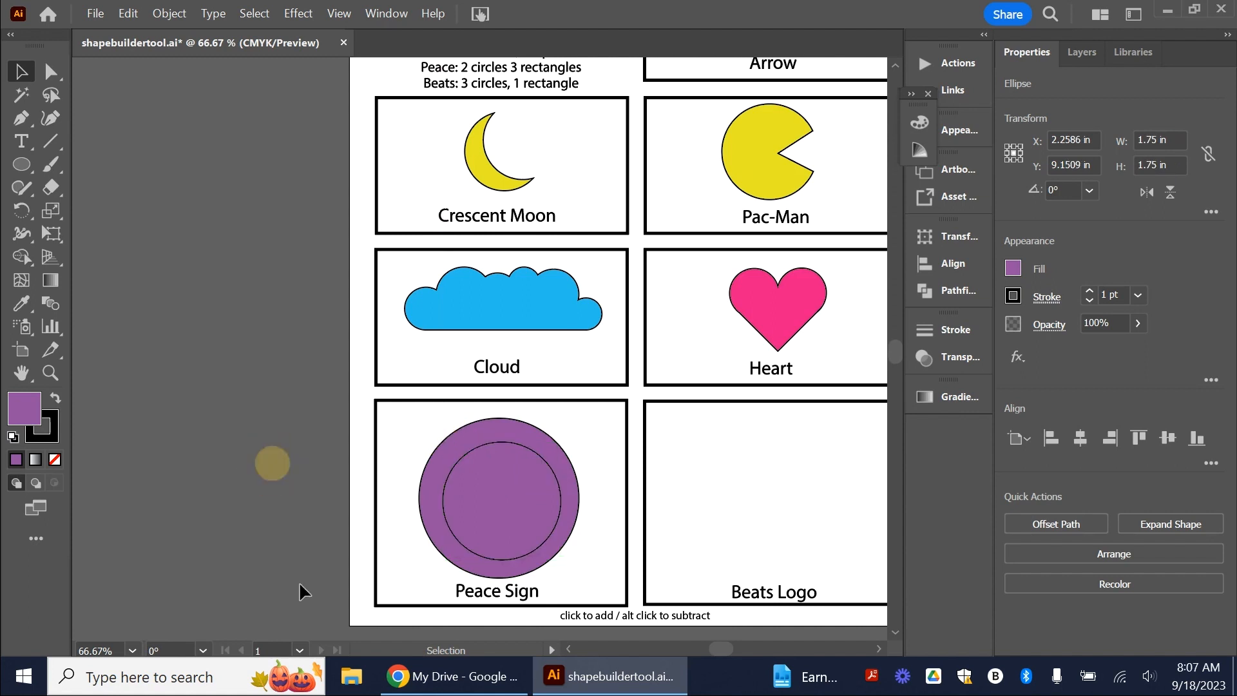
pyautogui.click(554, 505)
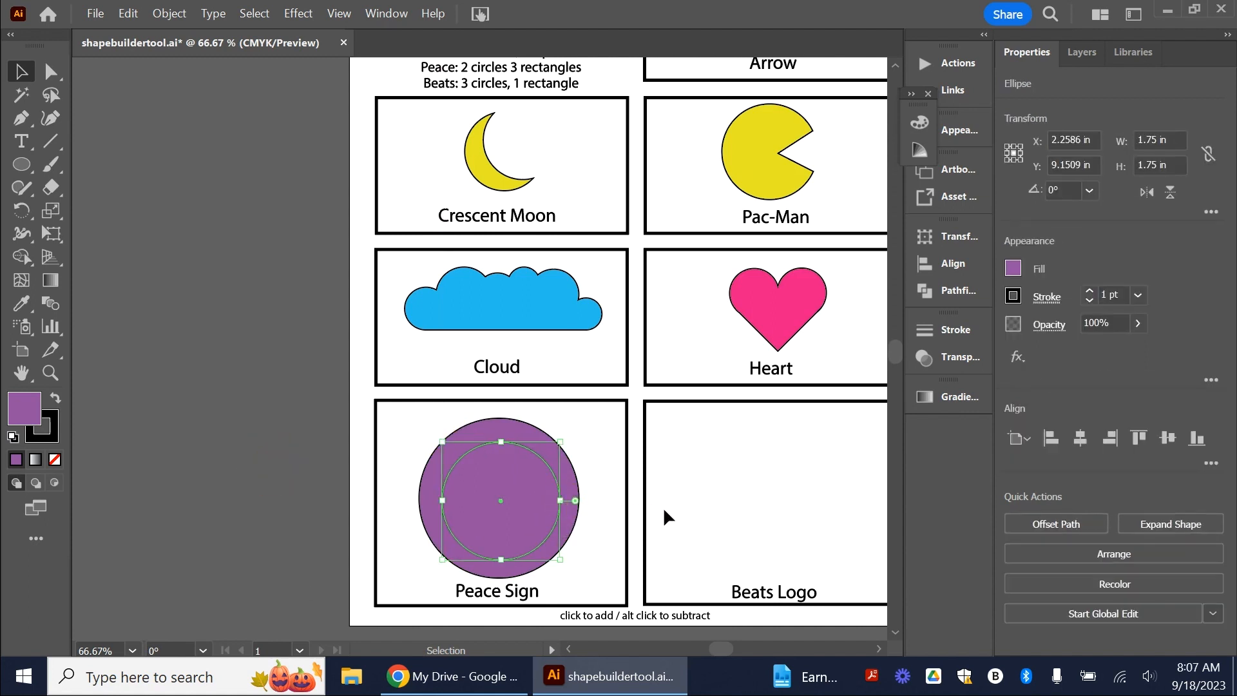
# Draw a vertical rectangle about 0.26 in wide and 2.53 in tall across both purple circles and nudge it to their centre.
pyautogui.click(300, 477)
pyautogui.click(506, 561)
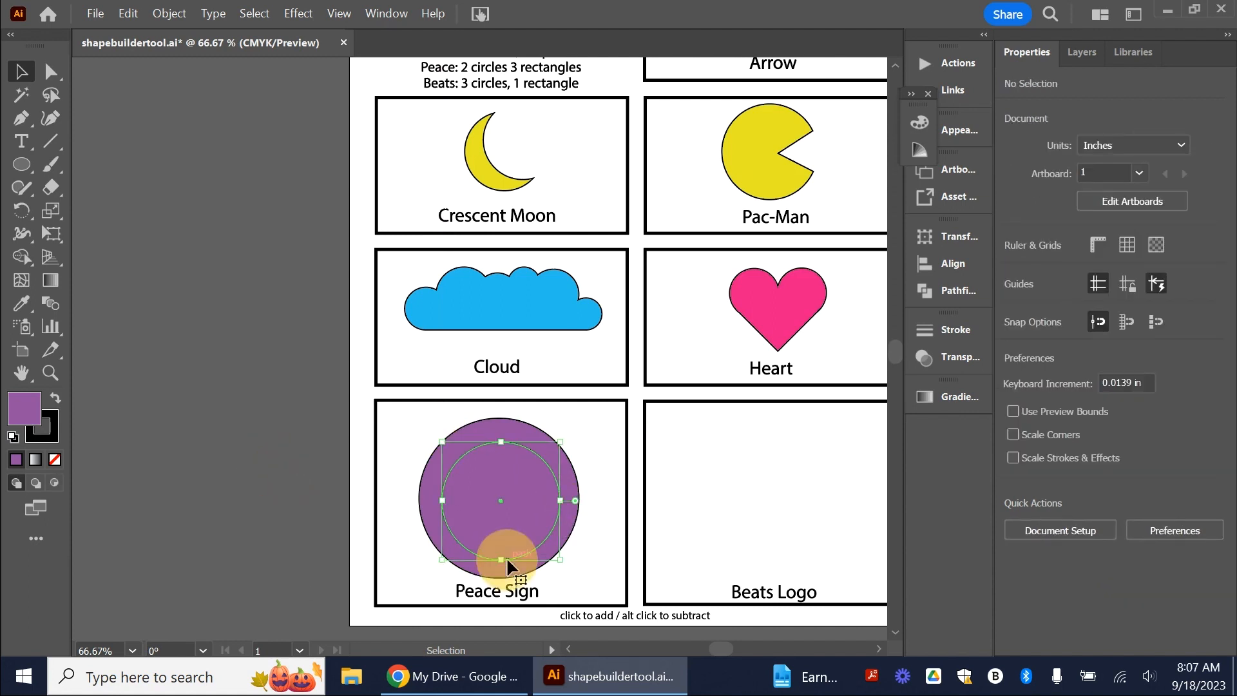
pyautogui.click(309, 500)
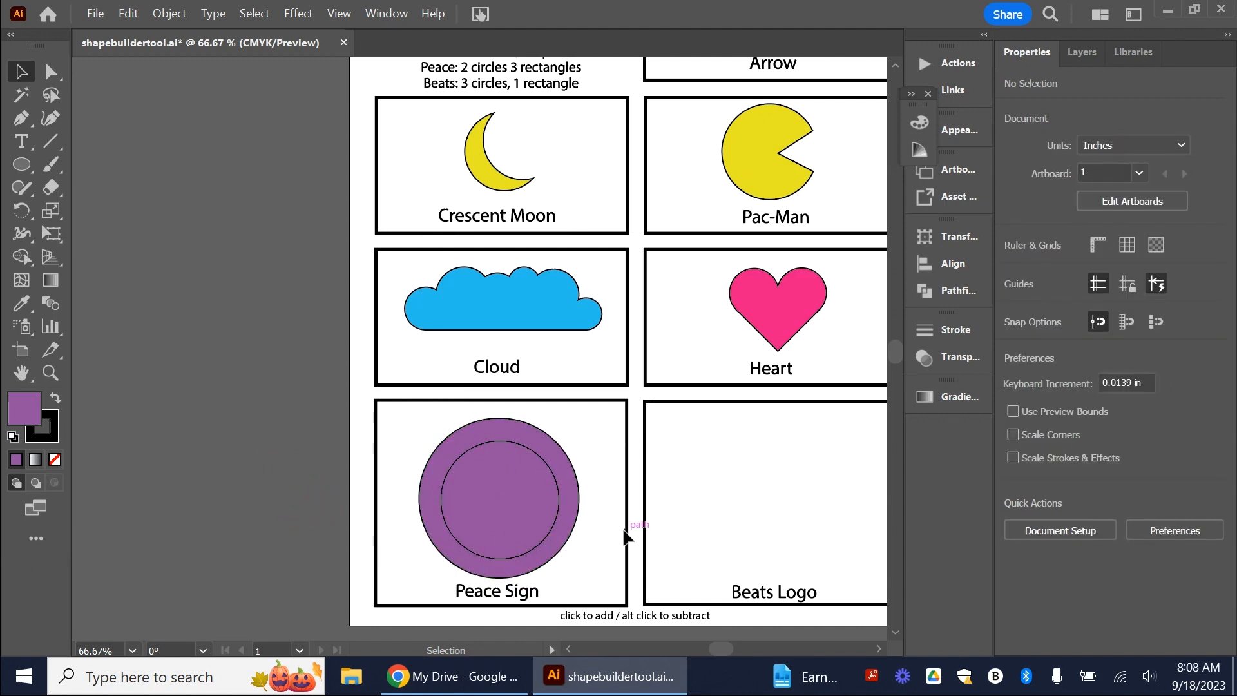
pyautogui.moveTo(22, 161); pyautogui.dragTo(75, 165)
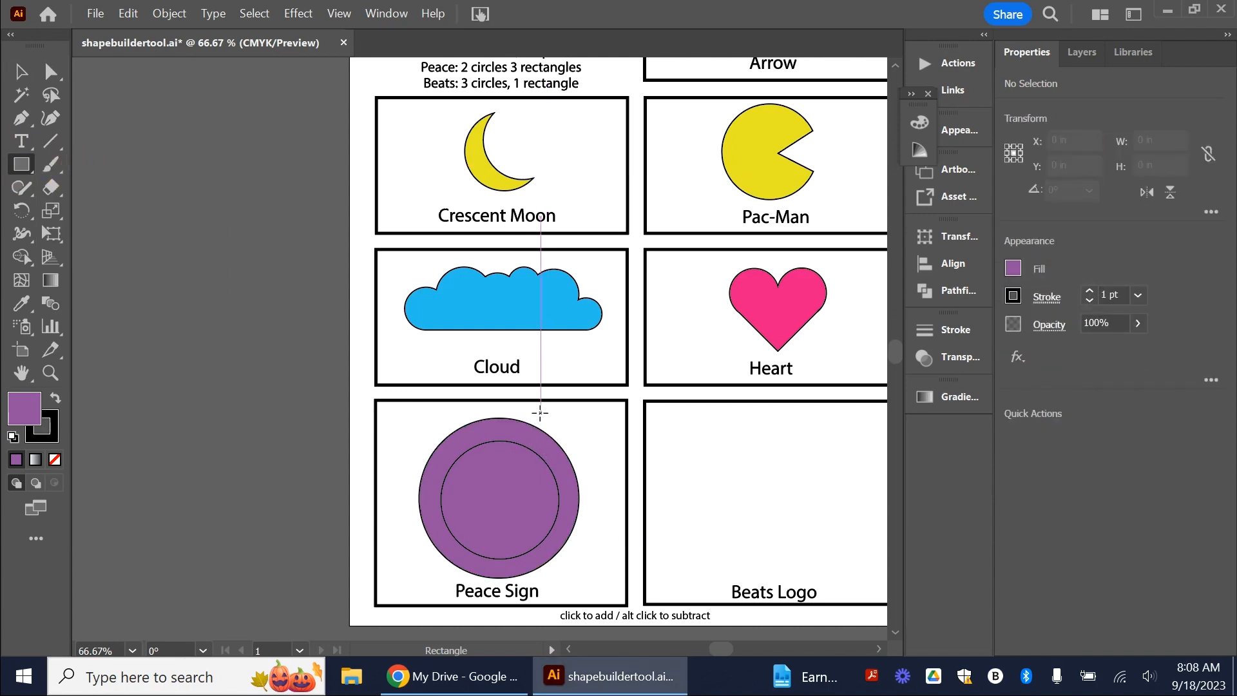
pyautogui.scroll(-1, 540, 412)
pyautogui.scroll(1, 540, 413)
pyautogui.scroll(1, 540, 412)
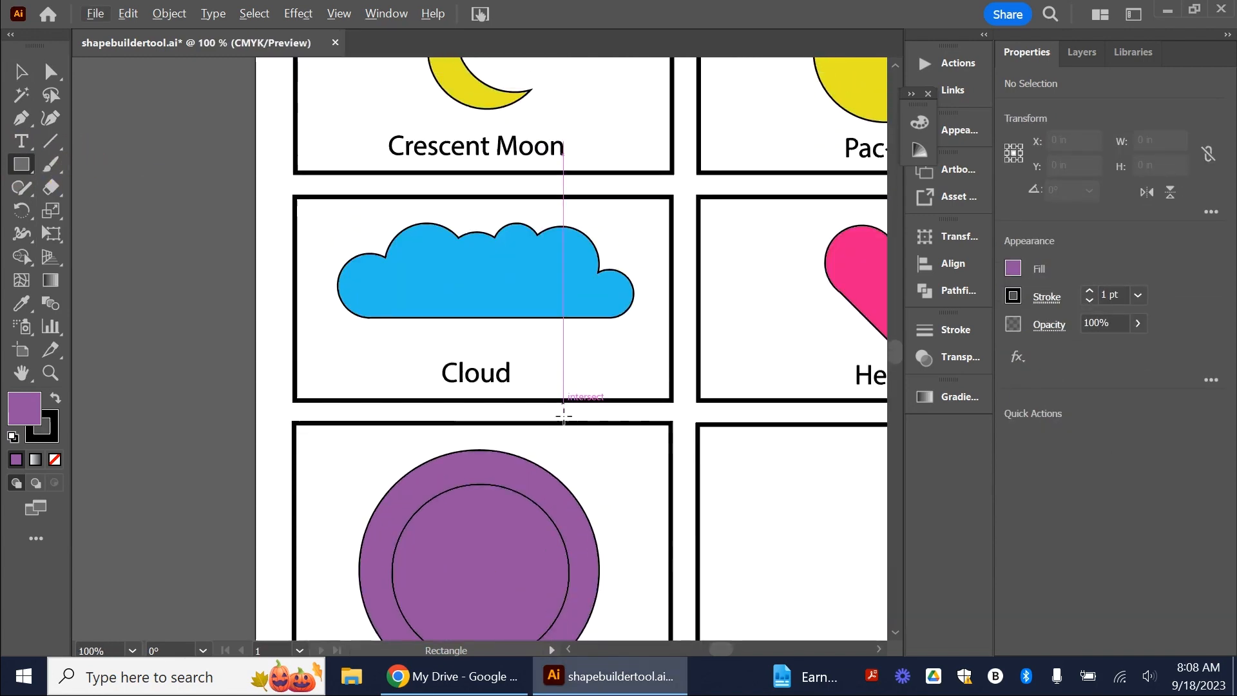
pyautogui.scroll(-3, 563, 416)
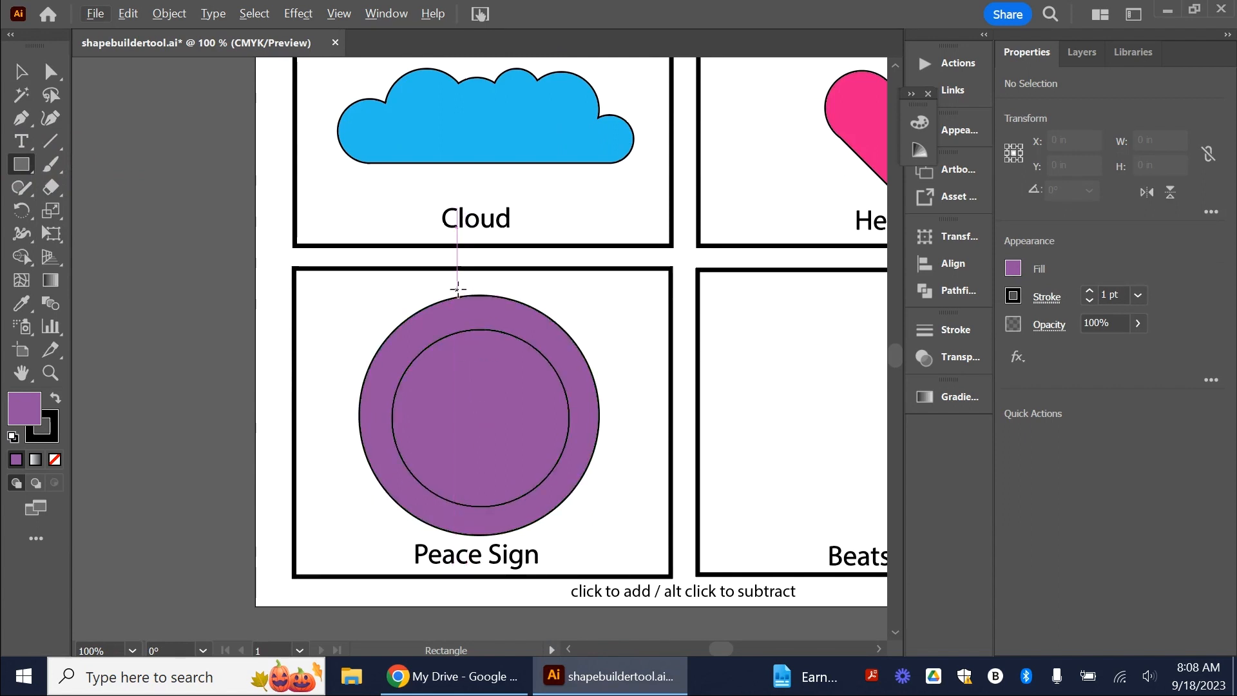
pyautogui.moveTo(469, 289); pyautogui.dragTo(496, 543)
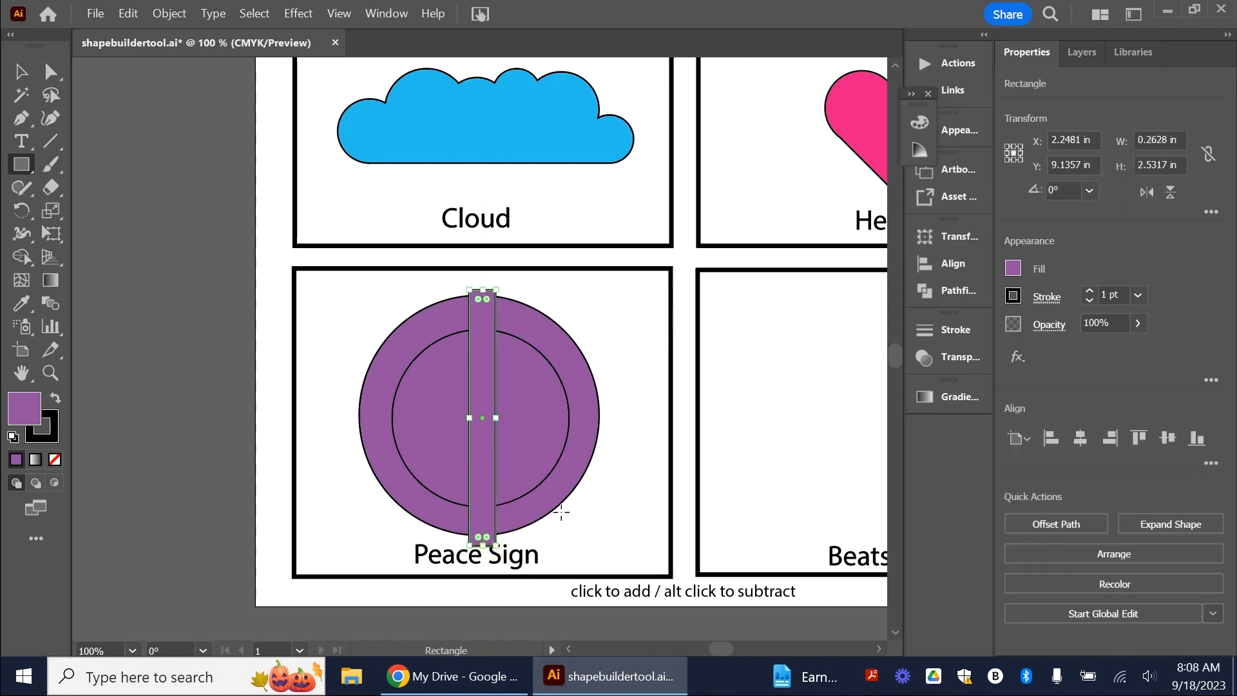
pyautogui.press('Left')
pyautogui.press('Left')
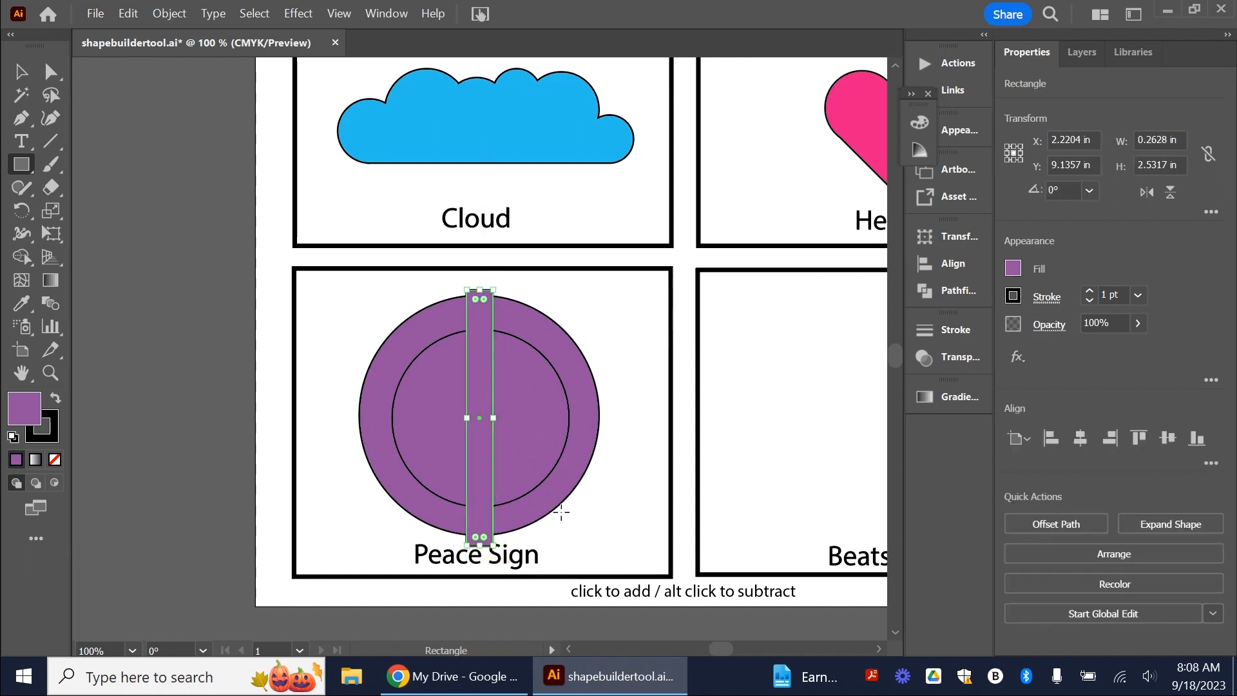
# Duplicate the vertical bar, shorten the copy and rotate it to 315° to form the peace sign's lower-left arm.
pyautogui.click(21, 71)
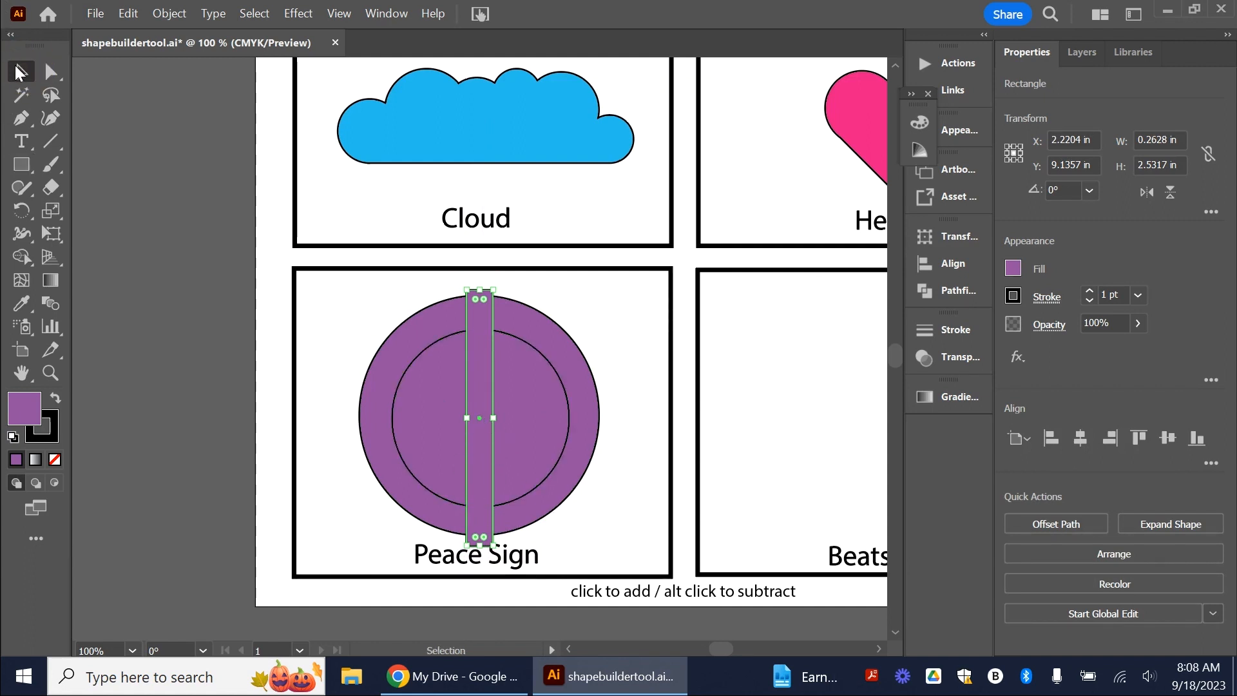
pyautogui.moveTo(480, 443); pyautogui.dragTo(426, 442)
pyautogui.moveTo(442, 279); pyautogui.dragTo(491, 317)
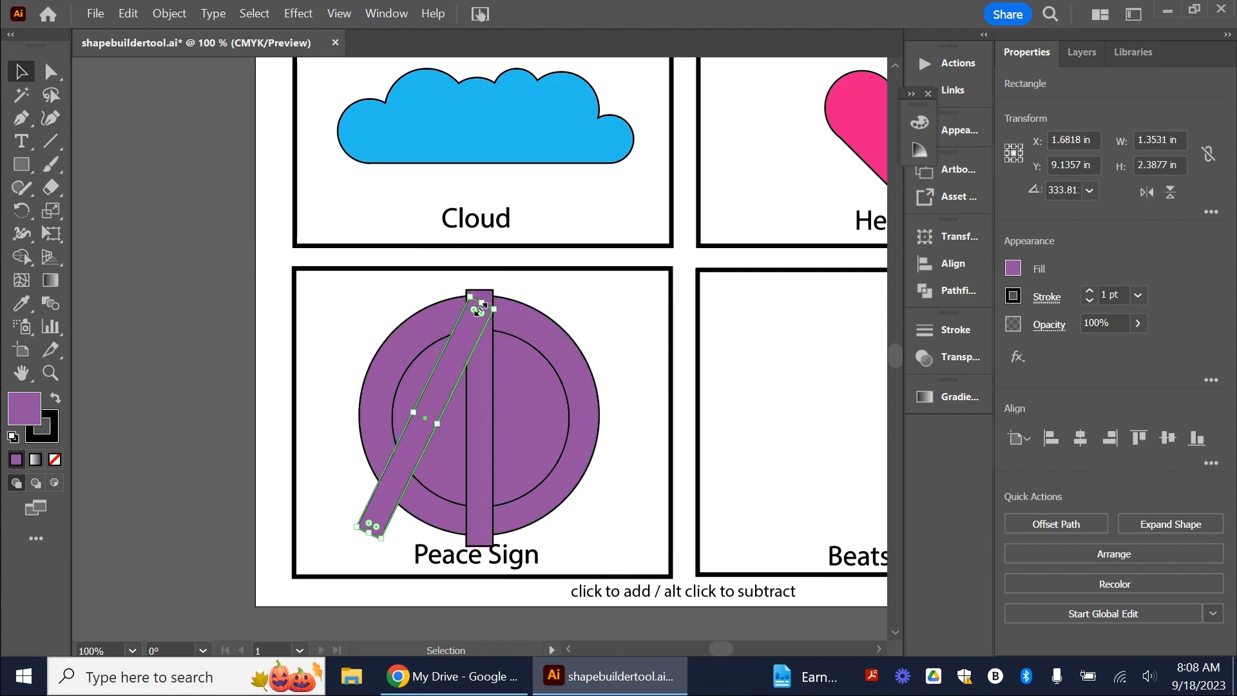
pyautogui.moveTo(479, 303); pyautogui.dragTo(412, 425)
pyautogui.moveTo(400, 479); pyautogui.dragTo(441, 446)
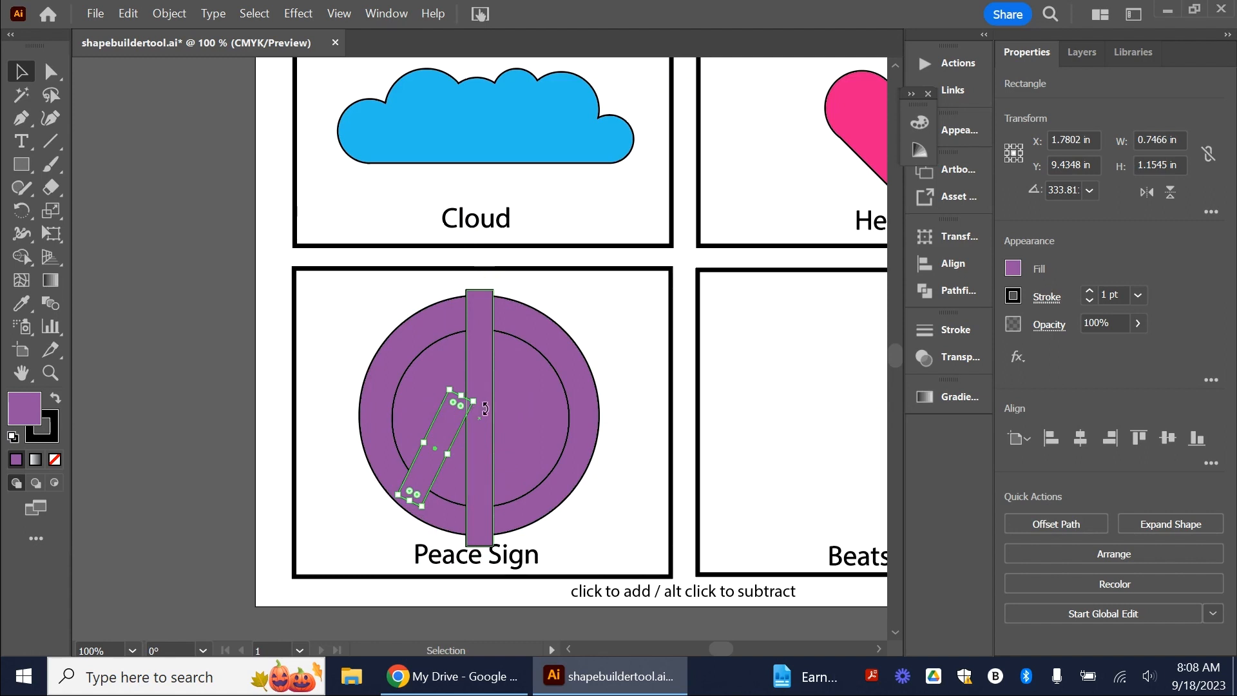
pyautogui.moveTo(485, 408); pyautogui.dragTo(493, 427)
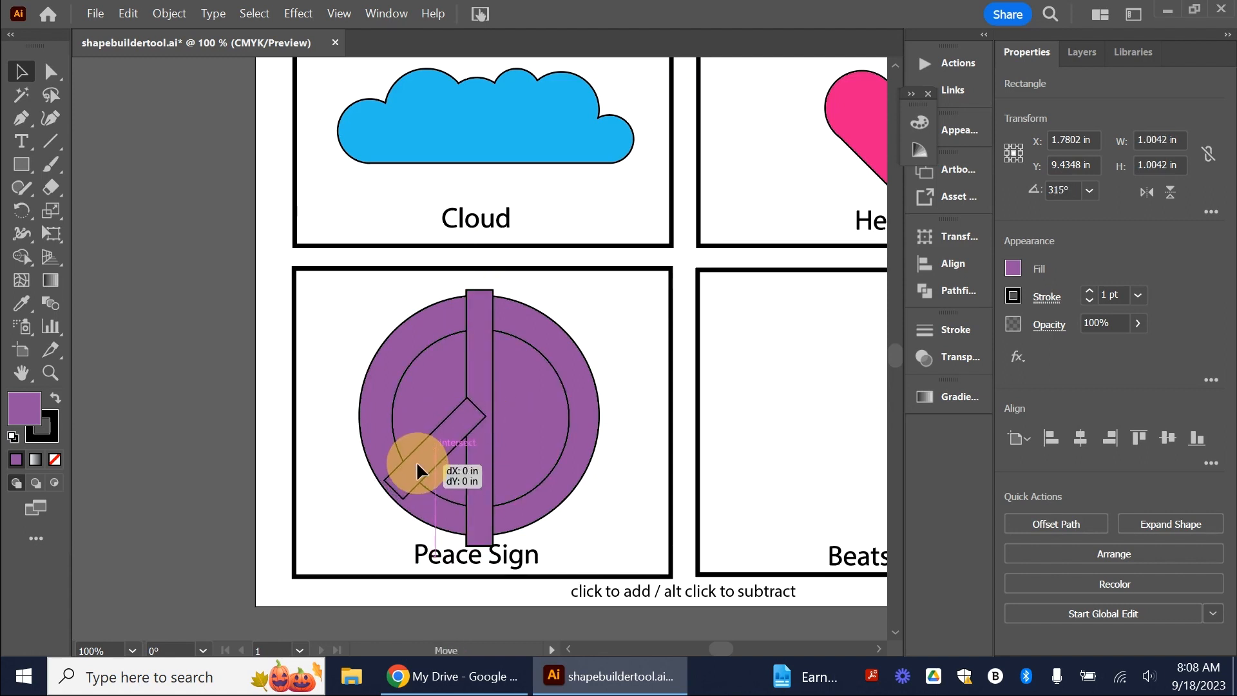
# Duplicate the lower-left arm and rotate the copy into a mirrored lower-right arm that meets the first at the circles' centre.
pyautogui.moveTo(422, 462); pyautogui.dragTo(504, 477)
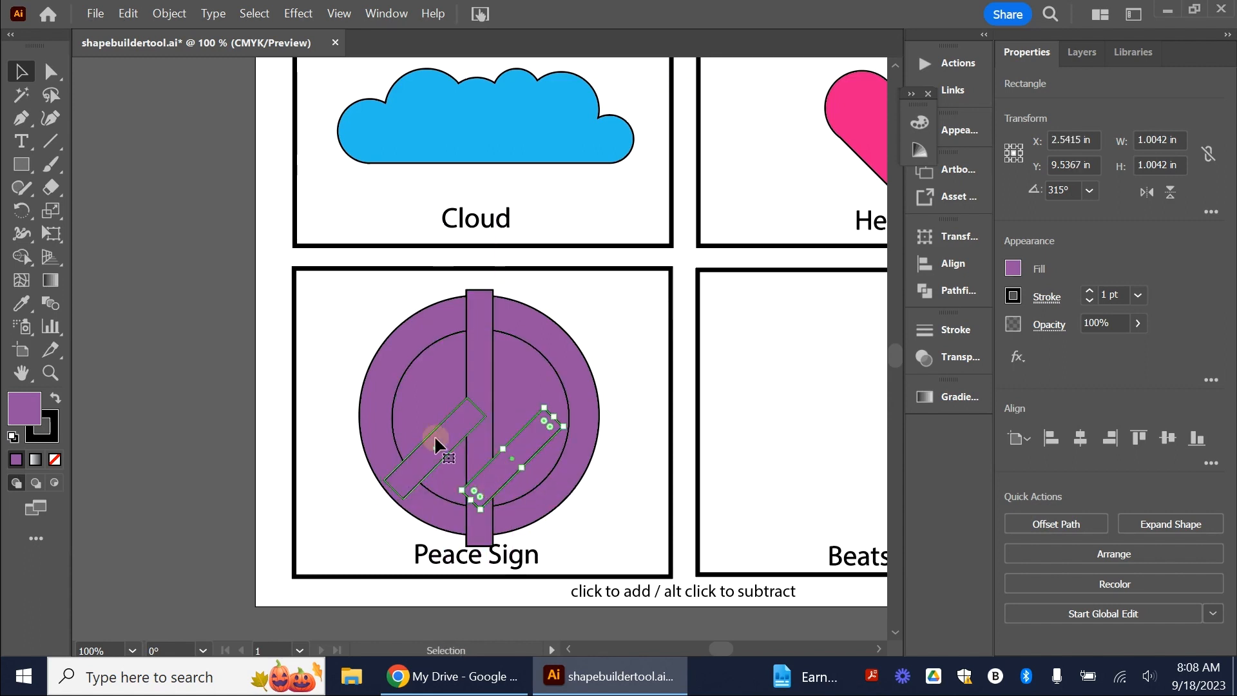
pyautogui.click(434, 435)
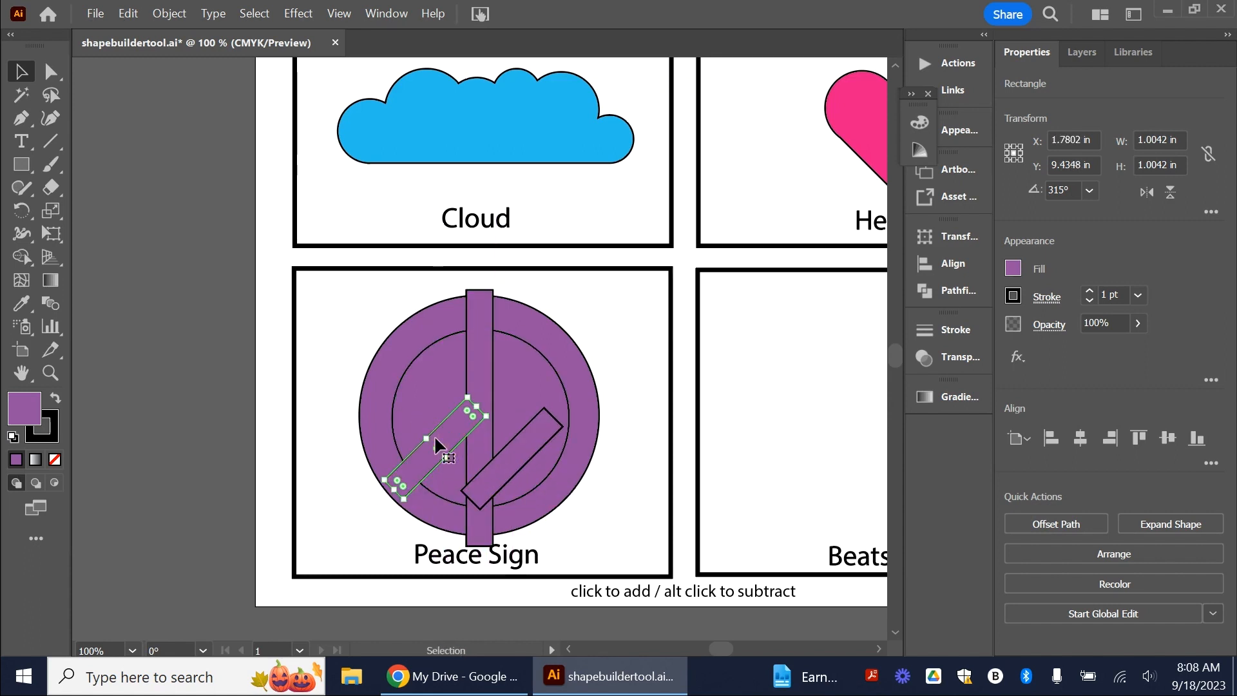
pyautogui.click(515, 469)
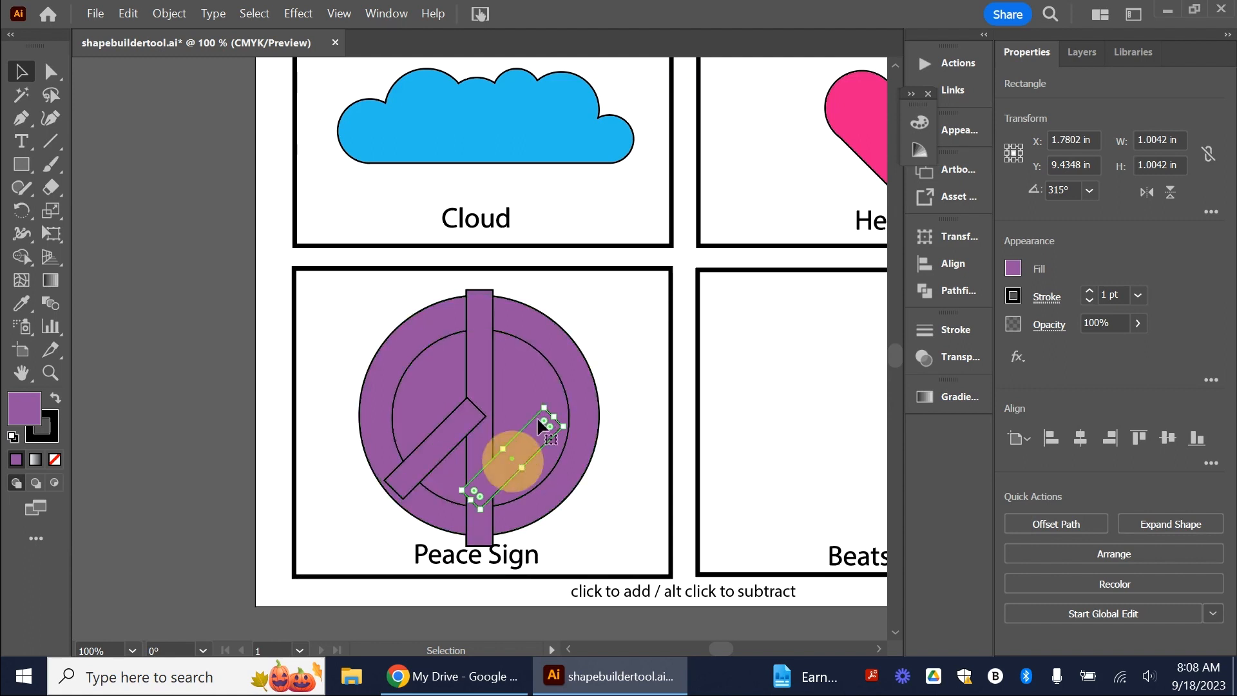
pyautogui.moveTo(539, 402); pyautogui.dragTo(475, 423)
pyautogui.moveTo(516, 473); pyautogui.dragTo(527, 473)
pyautogui.click(476, 395)
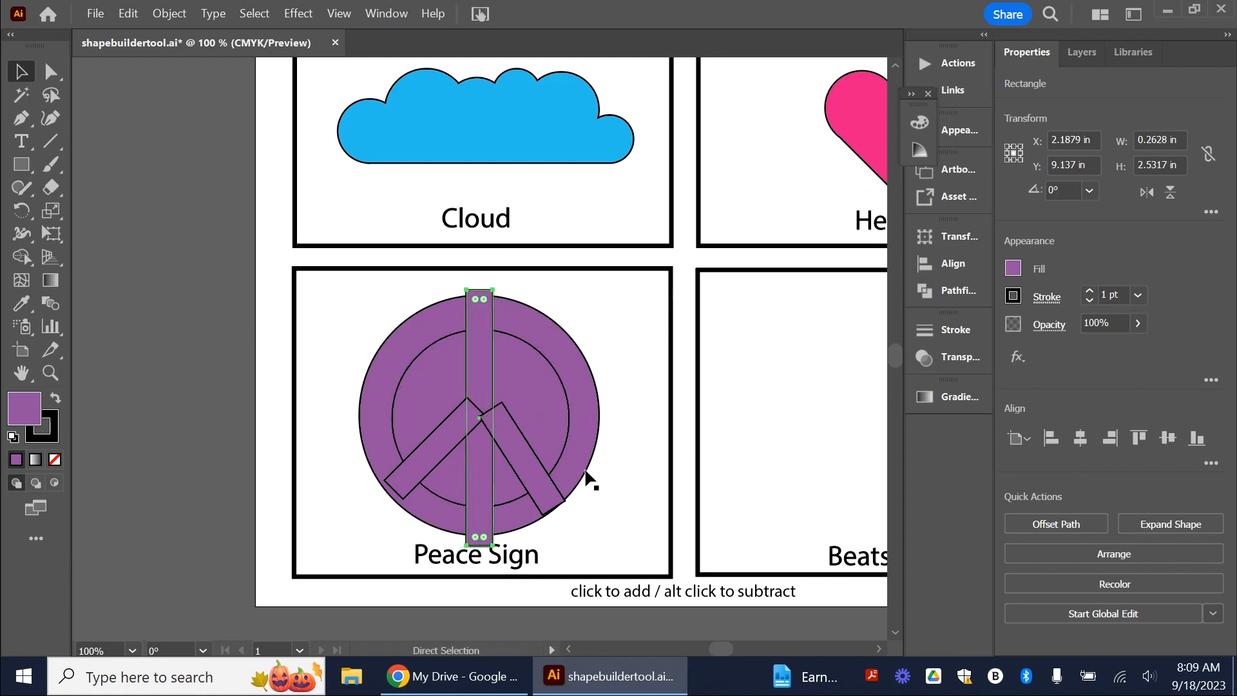
pyautogui.click(535, 466)
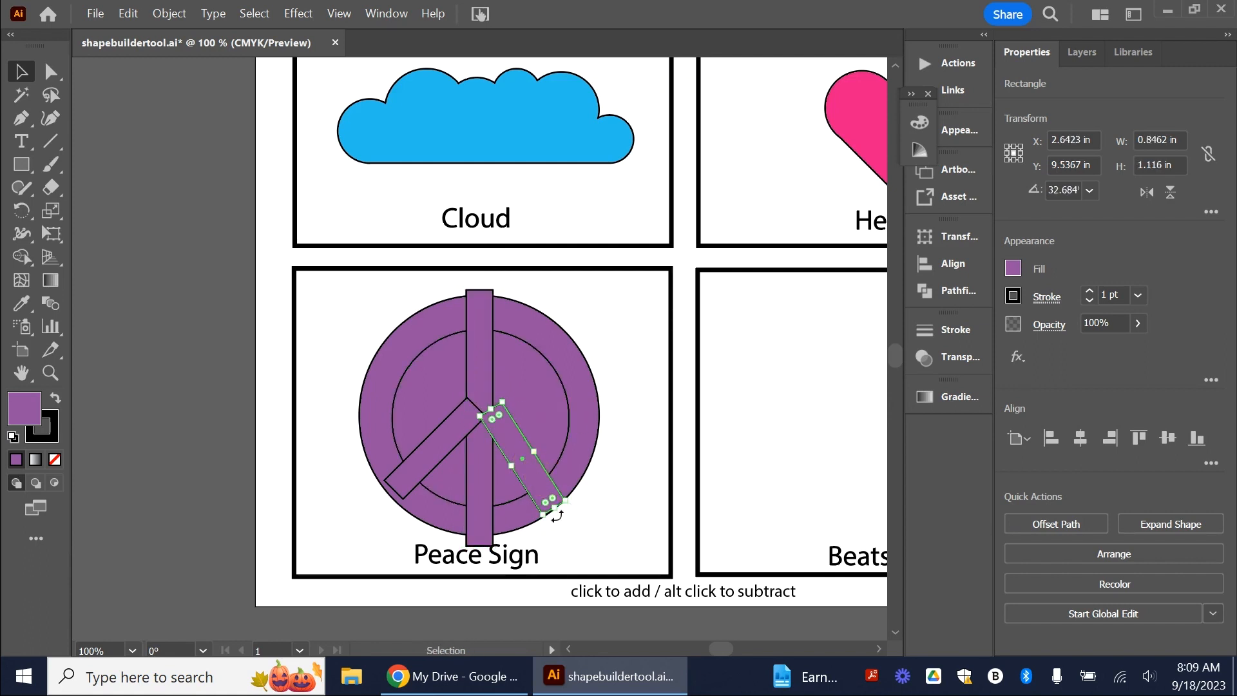
pyautogui.moveTo(556, 512); pyautogui.dragTo(554, 477)
pyautogui.click(616, 487)
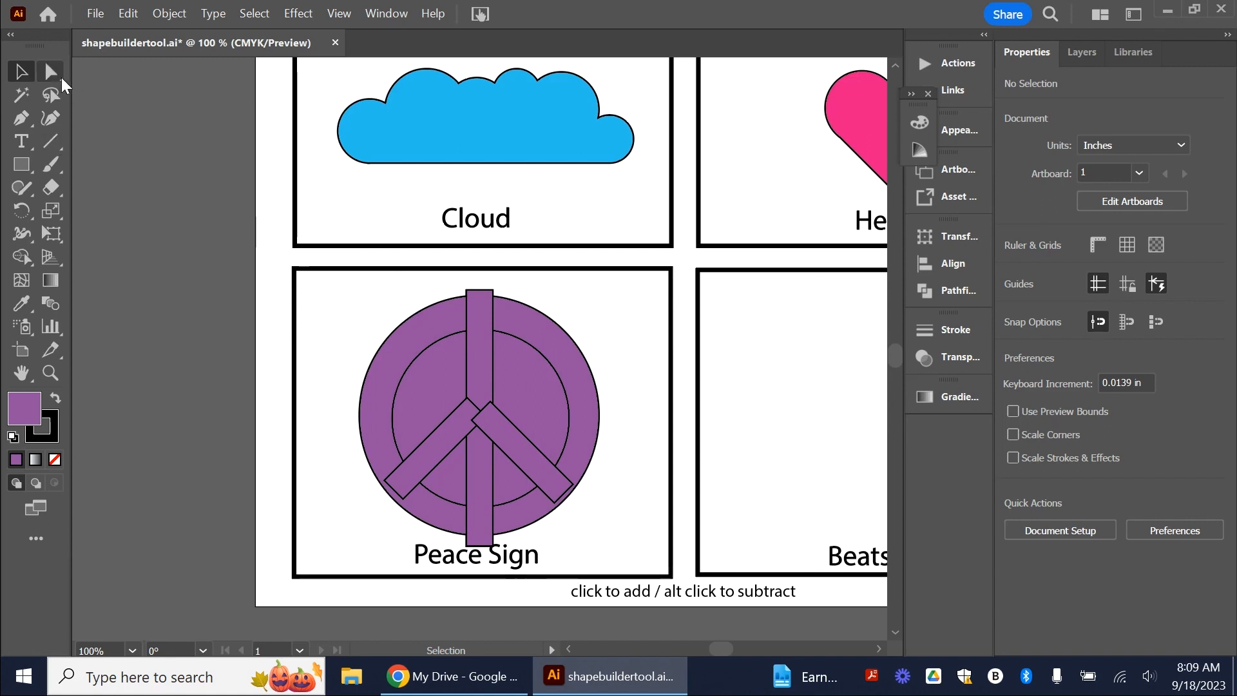
# Select all the peace sign shapes and use Shape Builder to subtract the four inner gaps and both protruding bar ends.
pyautogui.moveTo(293, 267); pyautogui.dragTo(660, 559)
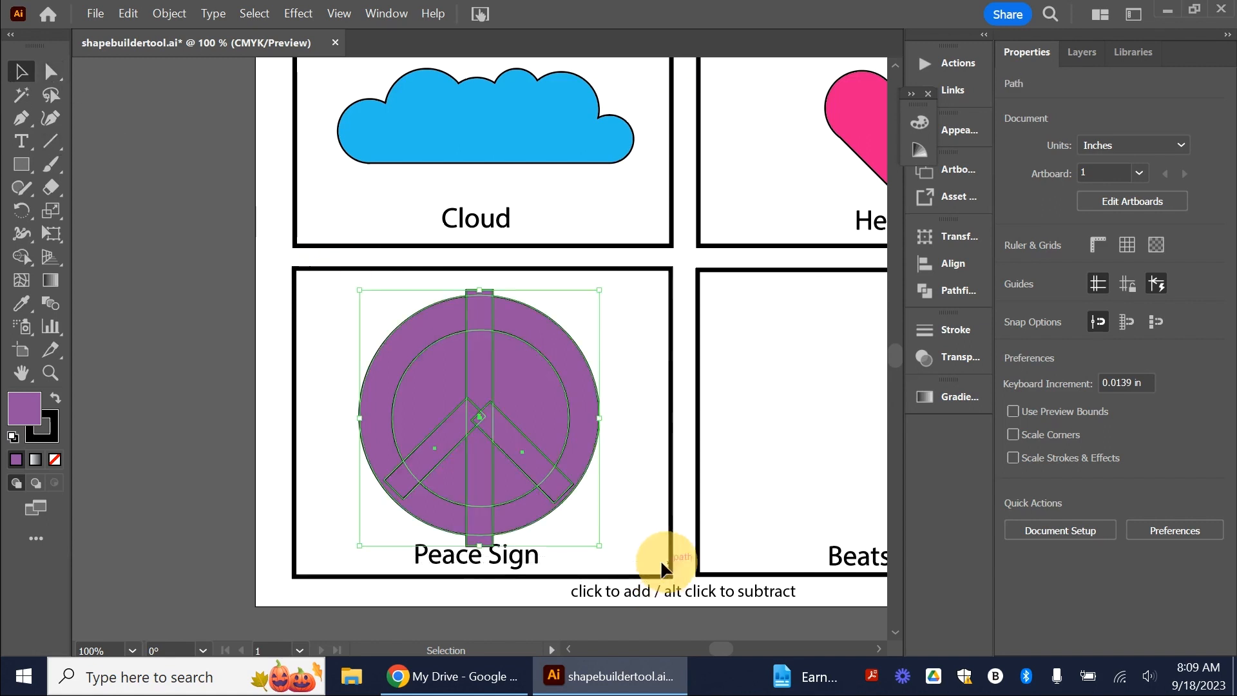
pyautogui.click(22, 255)
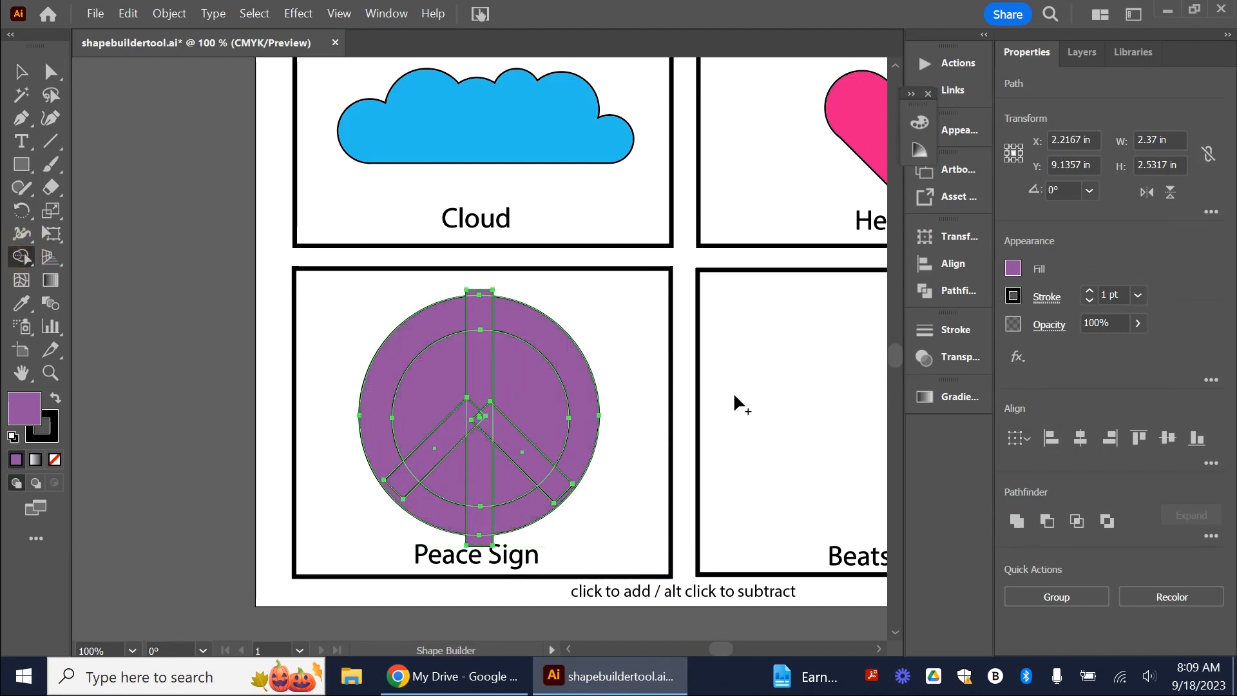
pyautogui.keyDown('alt'); pyautogui.click(432, 396); pyautogui.keyUp('alt')
pyautogui.keyDown('alt'); pyautogui.click(550, 403); pyautogui.keyUp('alt')
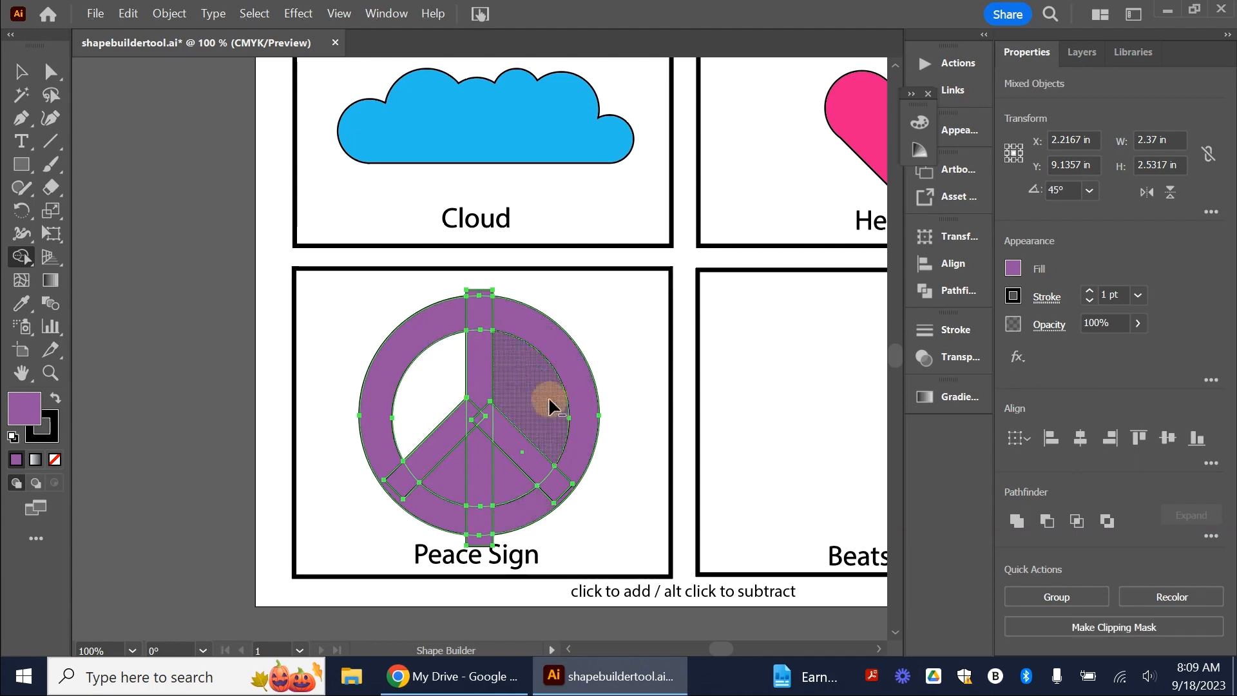
pyautogui.keyDown('alt'); pyautogui.click(461, 475); pyautogui.keyUp('alt')
pyautogui.keyDown('alt'); pyautogui.click(518, 483); pyautogui.keyUp('alt')
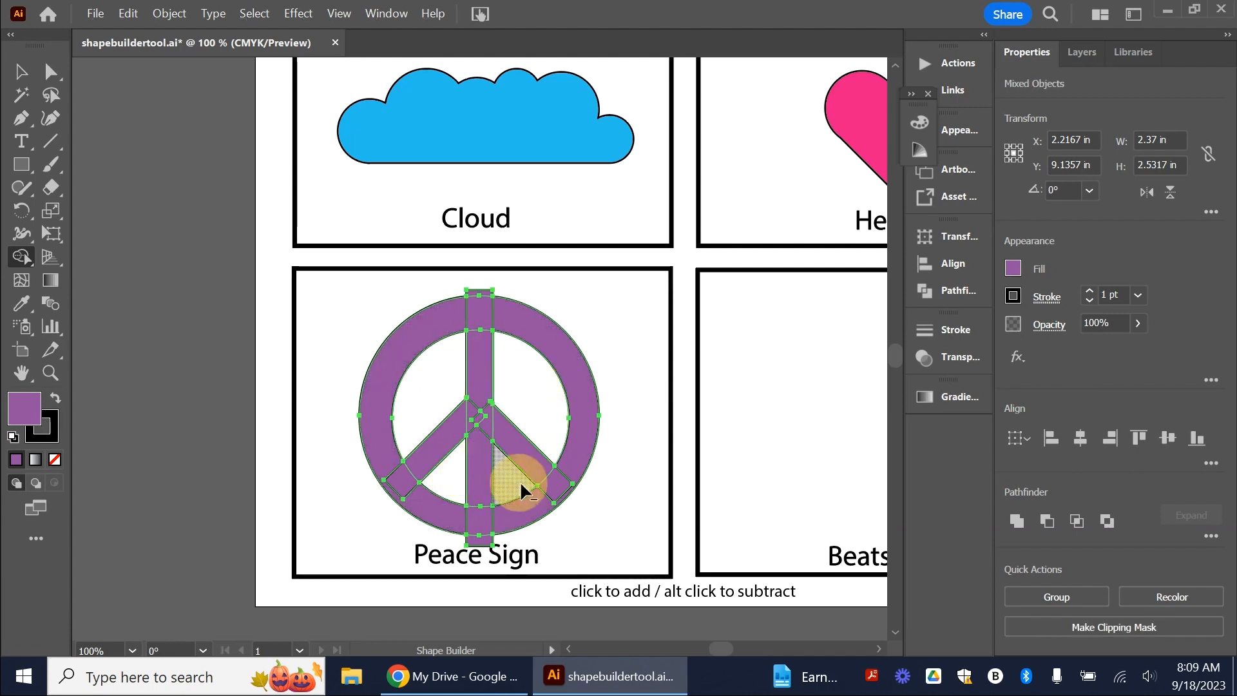
pyautogui.keyDown('alt'); pyautogui.click(480, 542); pyautogui.keyUp('alt')
pyautogui.keyDown('alt'); pyautogui.click(481, 291); pyautogui.keyUp('alt')
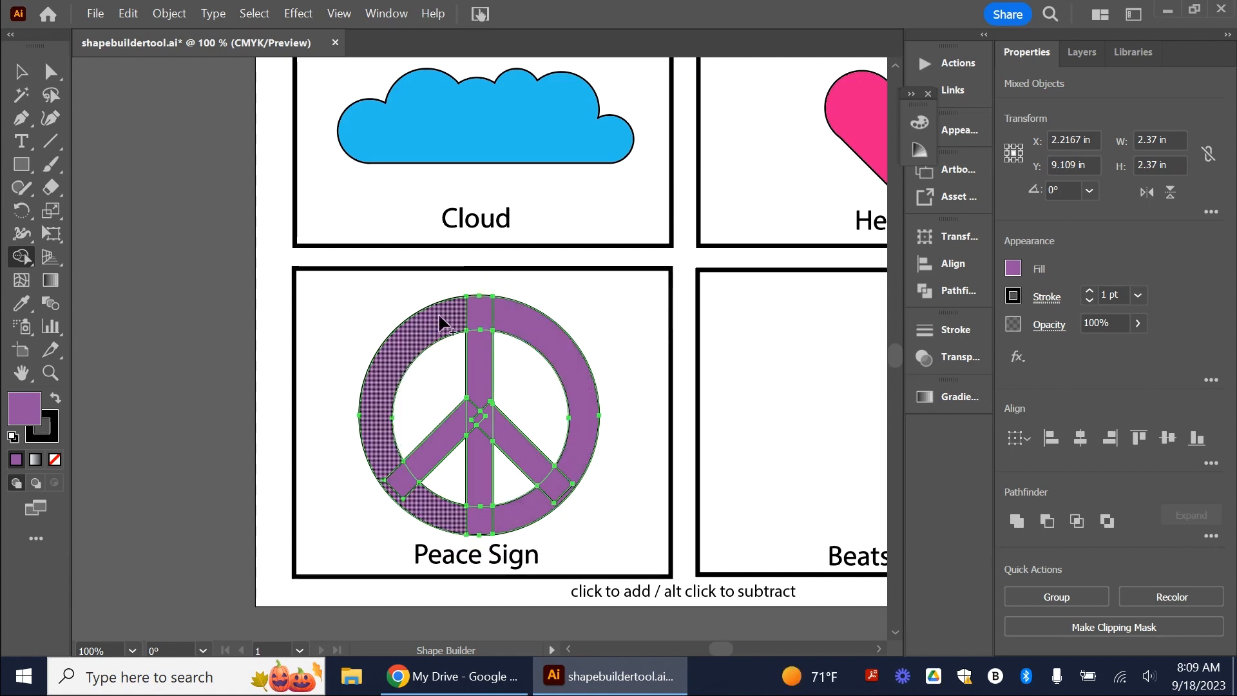
# Merge the remaining ring and bar pieces into one peace sign with Shape Builder and move it slightly higher in its box.
pyautogui.moveTo(465, 308); pyautogui.dragTo(505, 314)
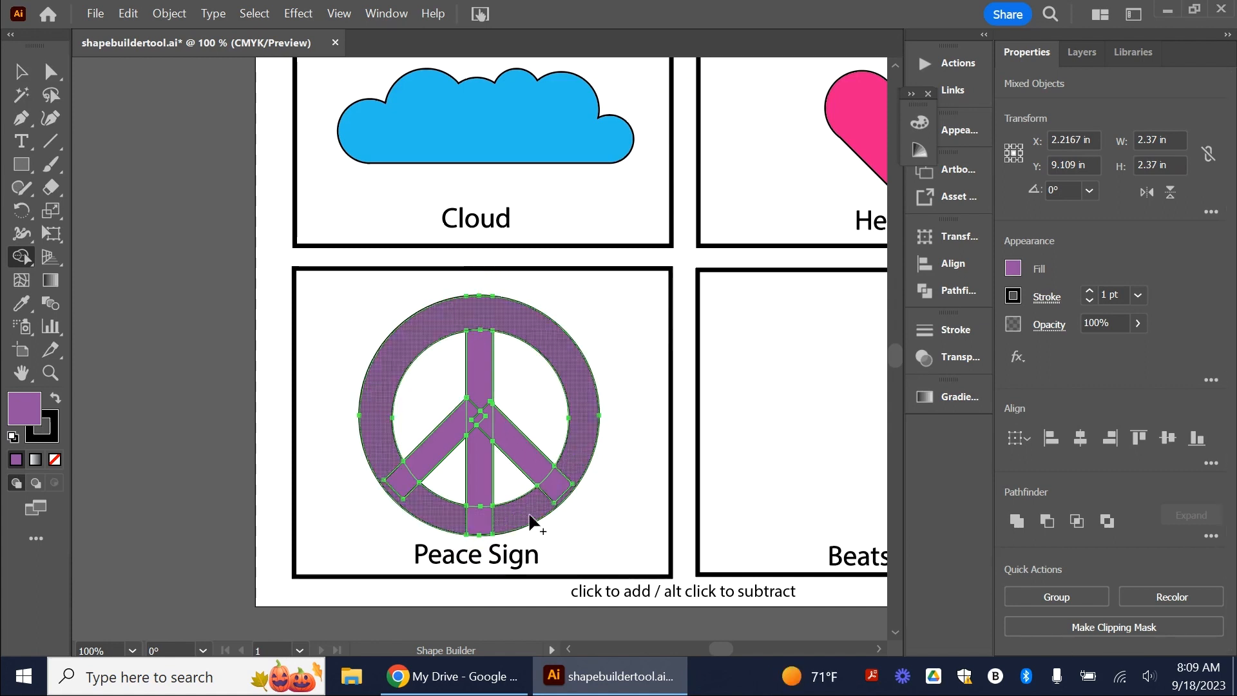
pyautogui.moveTo(567, 467)
pyautogui.mouseDown()
pyautogui.moveTo(505, 524)
pyautogui.moveTo(438, 521)
pyautogui.moveTo(395, 475)
pyautogui.moveTo(423, 512)
pyautogui.moveTo(435, 450)
pyautogui.moveTo(482, 488)
pyautogui.moveTo(461, 432)
pyautogui.moveTo(503, 420)
pyautogui.moveTo(512, 436)
pyautogui.mouseUp()
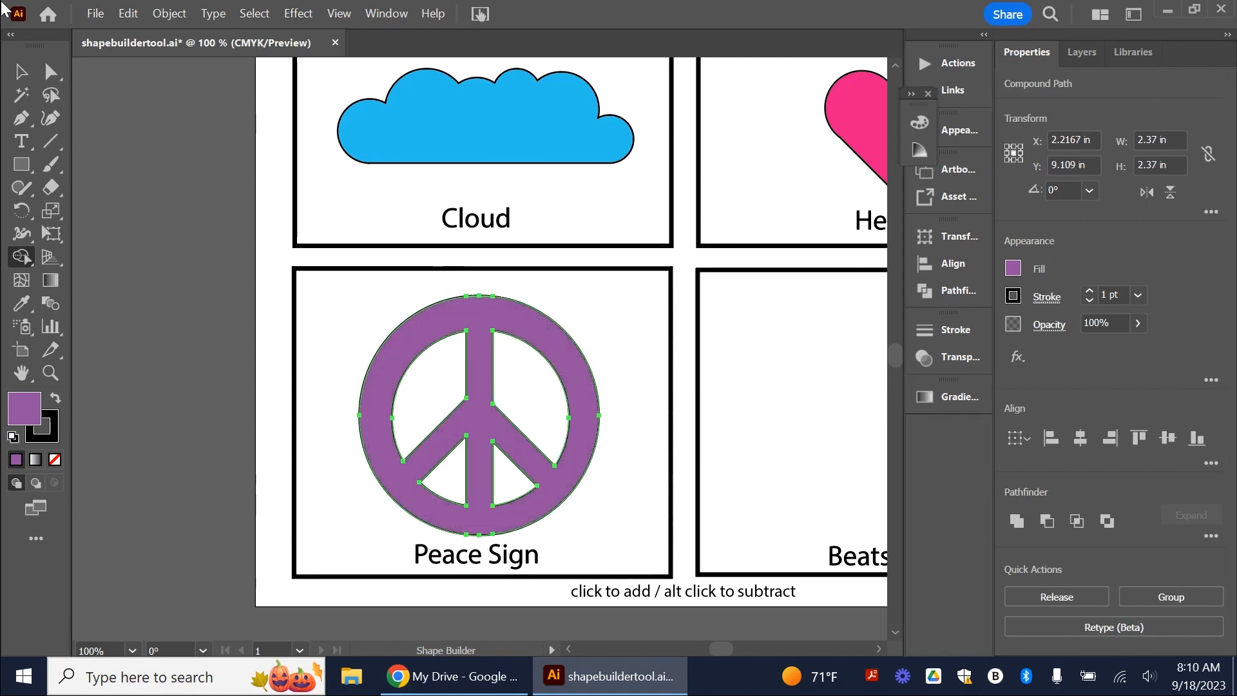
pyautogui.click(25, 76)
pyautogui.click(107, 293)
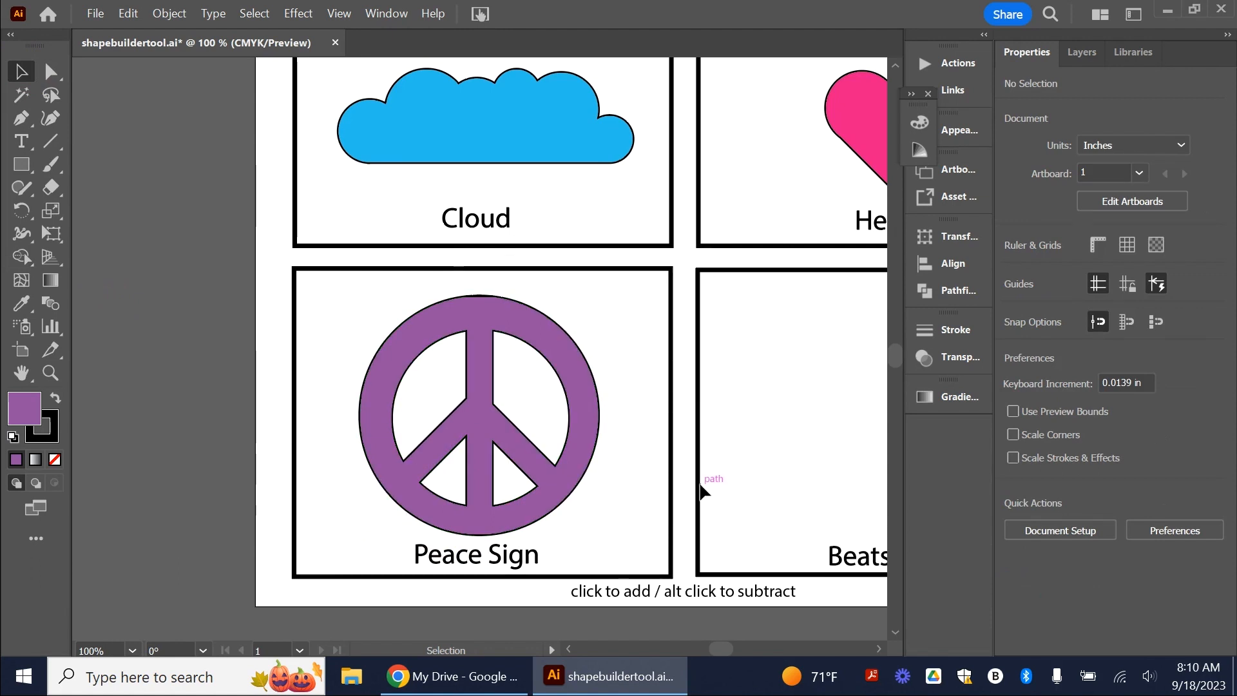
pyautogui.moveTo(528, 451); pyautogui.dragTo(483, 445)
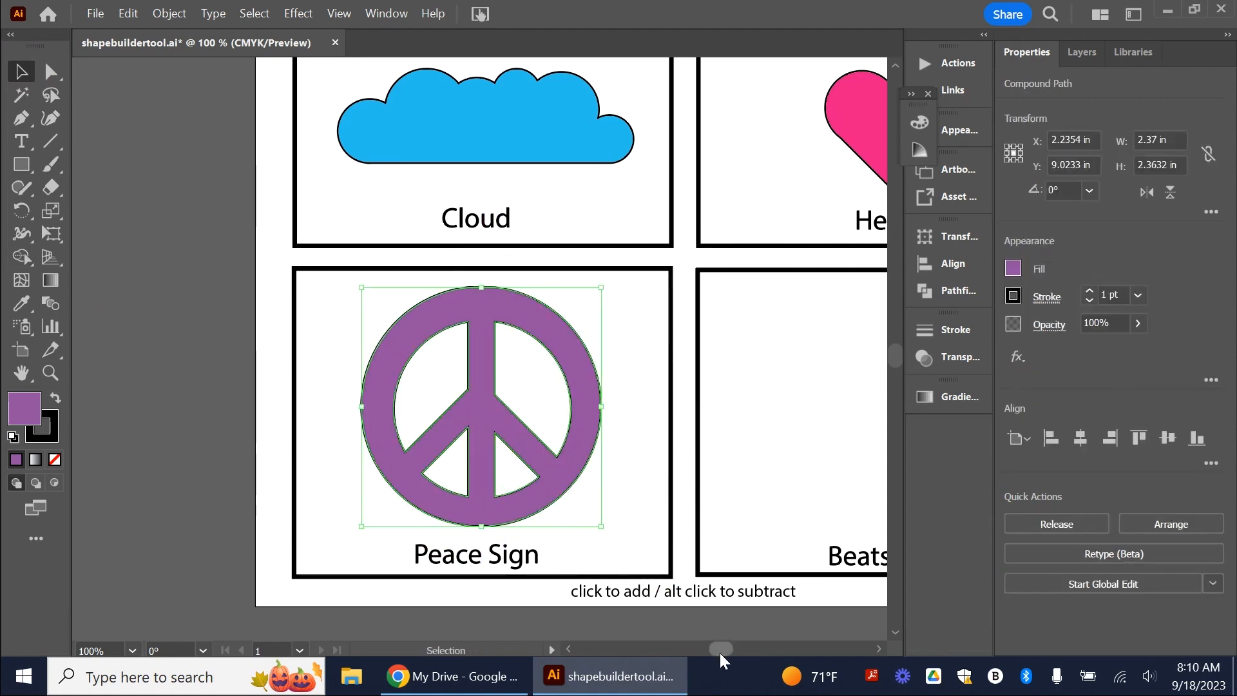
pyautogui.moveTo(720, 651); pyautogui.dragTo(724, 650)
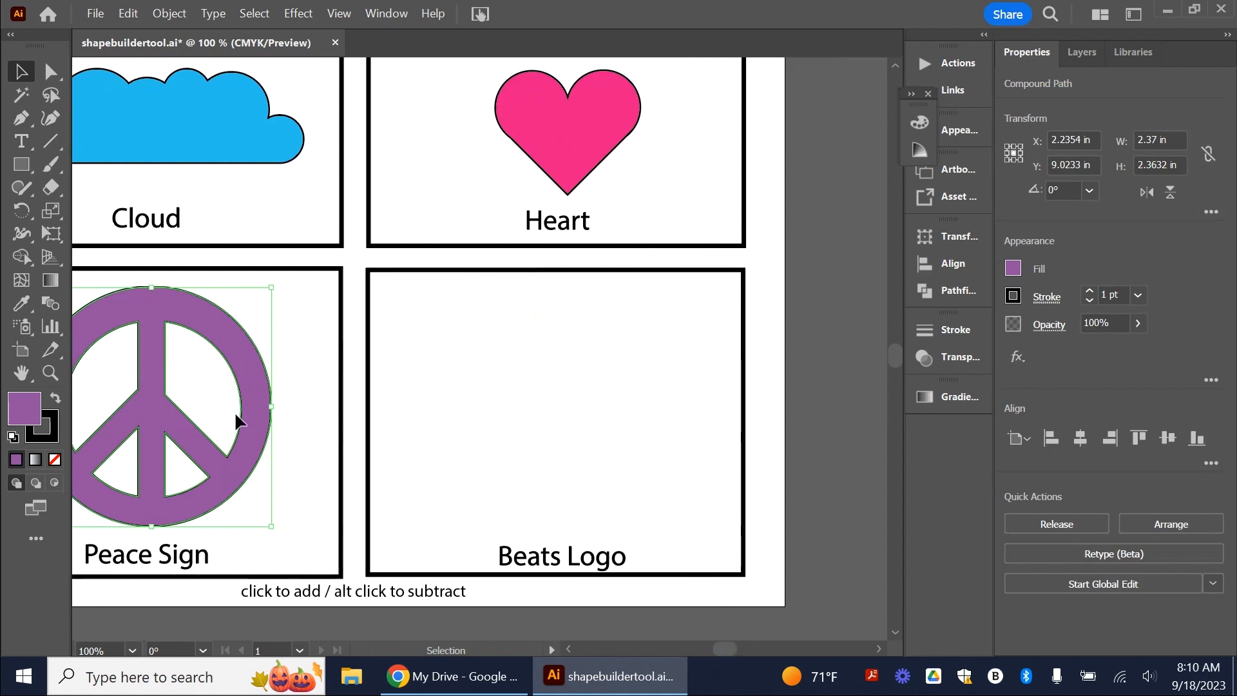
pyautogui.click(13, 414)
pyautogui.doubleClick(19, 412)
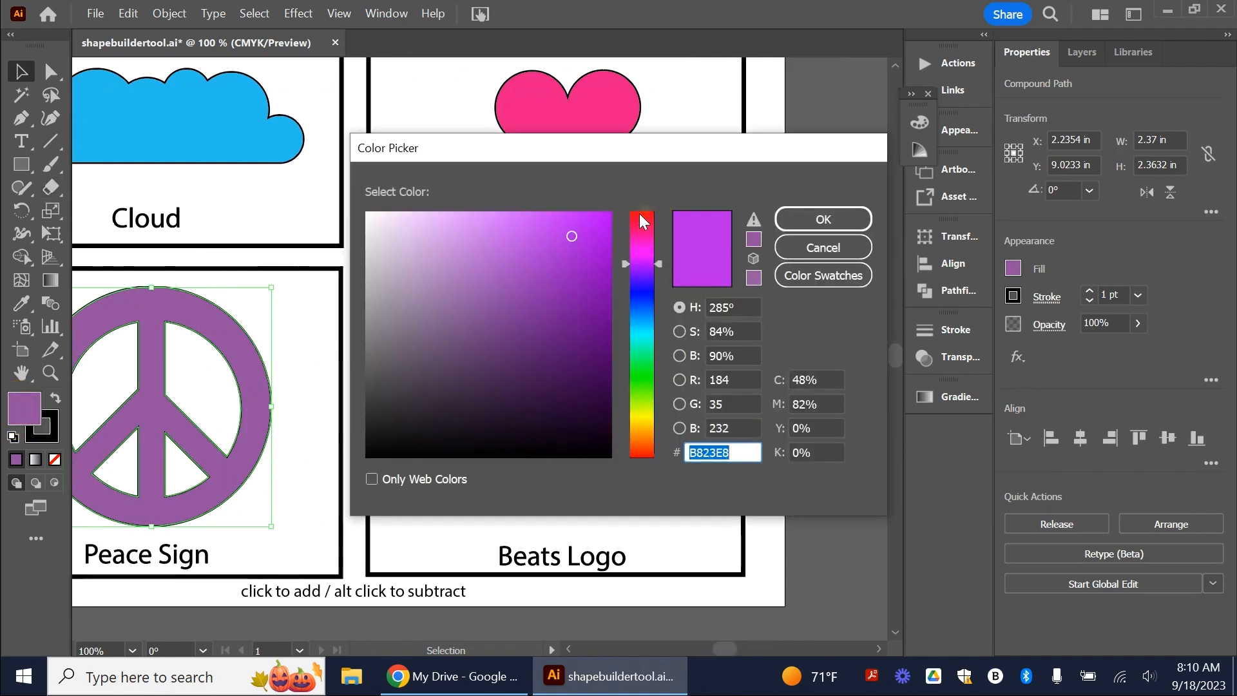
pyautogui.click(640, 213)
pyautogui.click(822, 247)
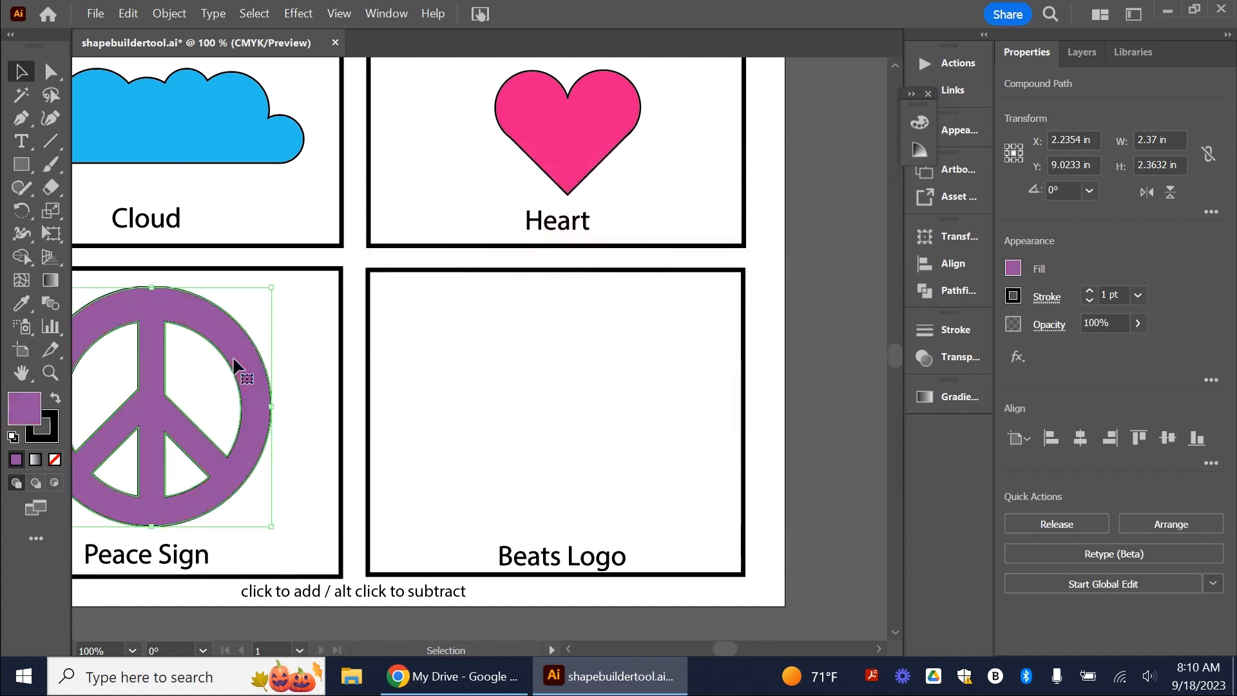
# Switch to the Ellipse tool, deselect the peace sign and set the fill color to bright red for the Beats Logo.
pyautogui.click(27, 161)
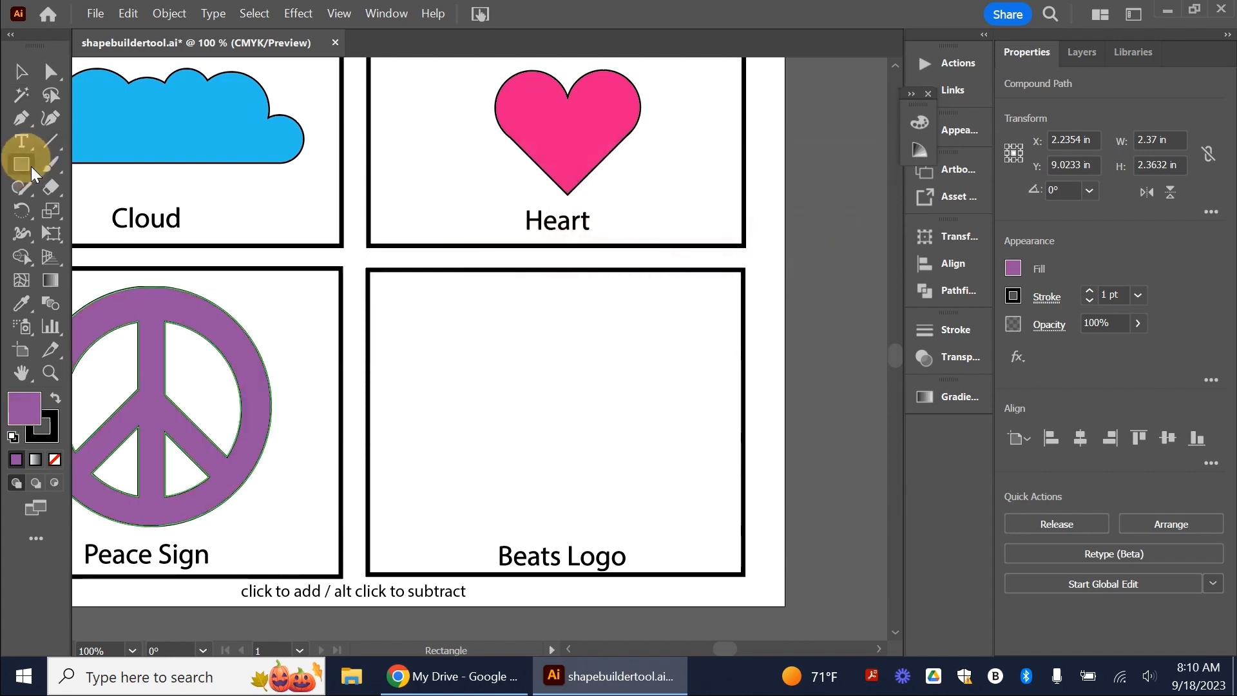
pyautogui.click(87, 218)
pyautogui.click(26, 409)
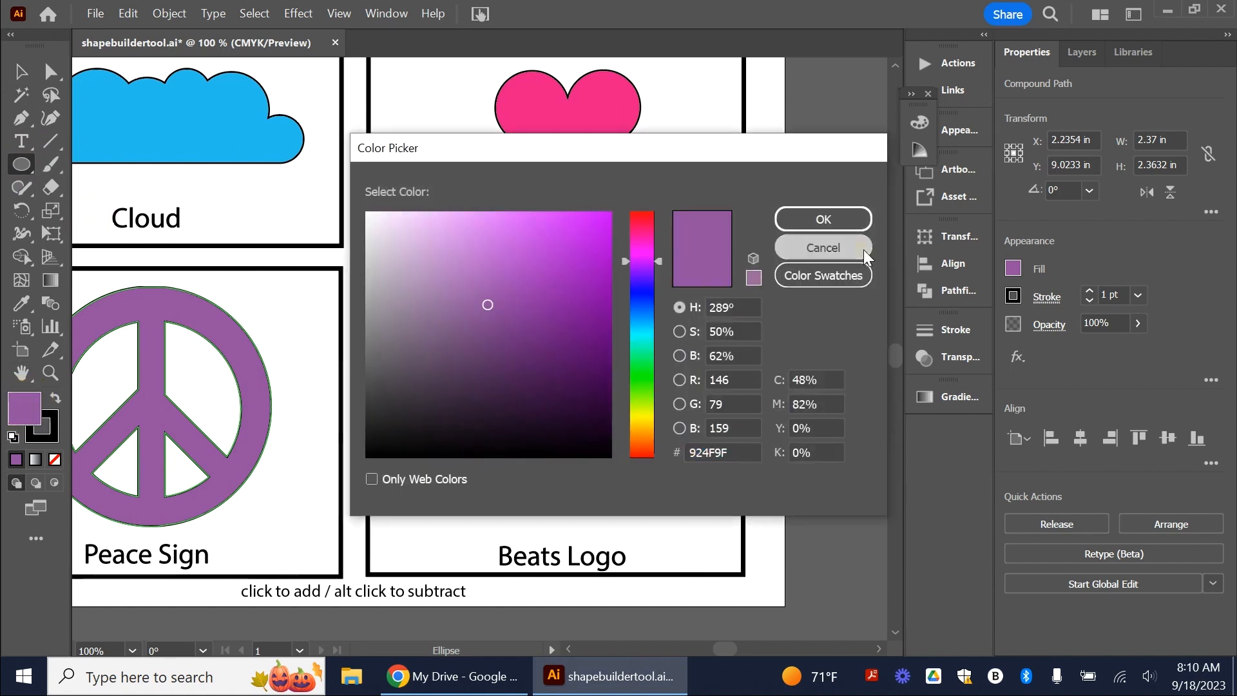
pyautogui.click(822, 247)
pyautogui.keyDown('ctrl'); pyautogui.click(789, 270); pyautogui.keyUp('ctrl')
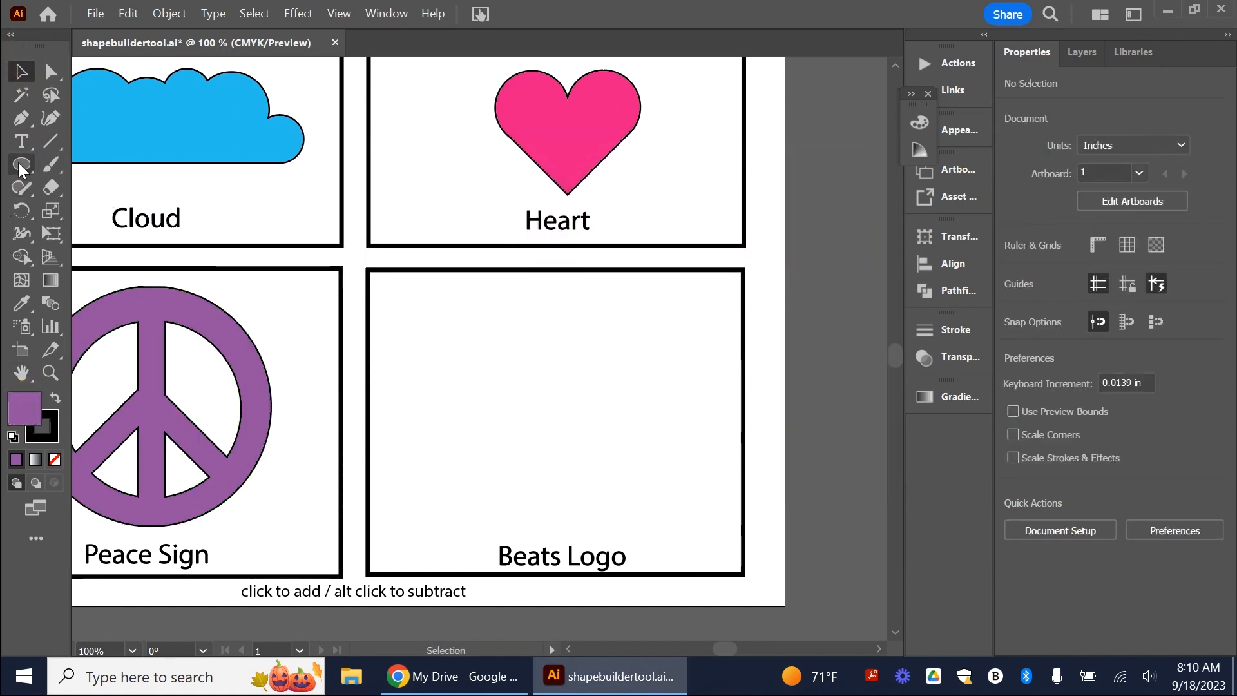
pyautogui.doubleClick(33, 397)
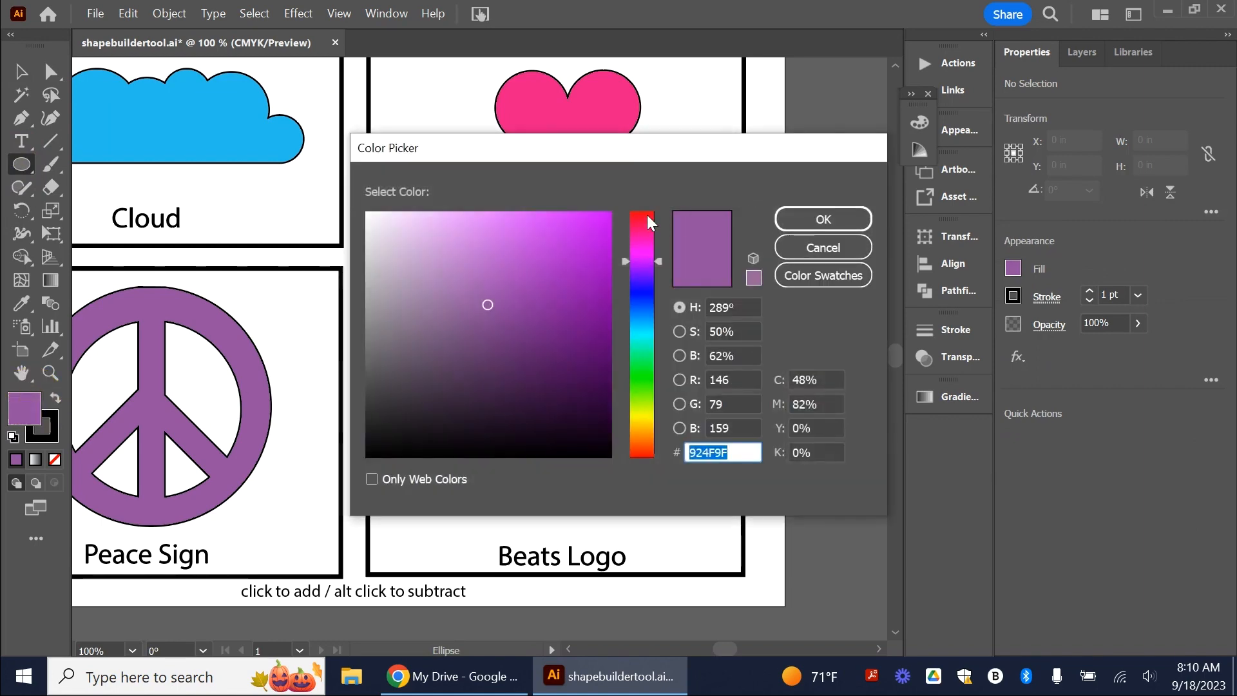
pyautogui.click(649, 222)
pyautogui.click(595, 219)
pyautogui.click(823, 219)
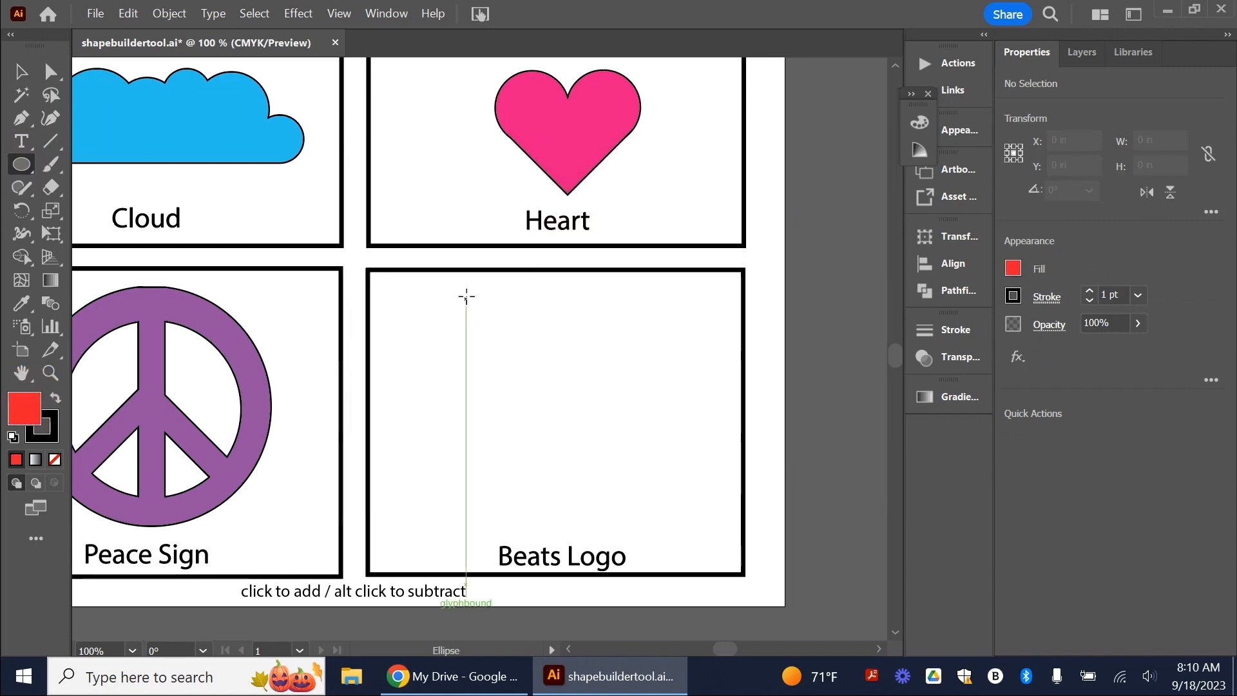
# Draw a red circle about 2.34 in wide and centre it in the Beats Logo box.
pyautogui.scroll(-1, 464, 300)
pyautogui.scroll(12, 464, 301)
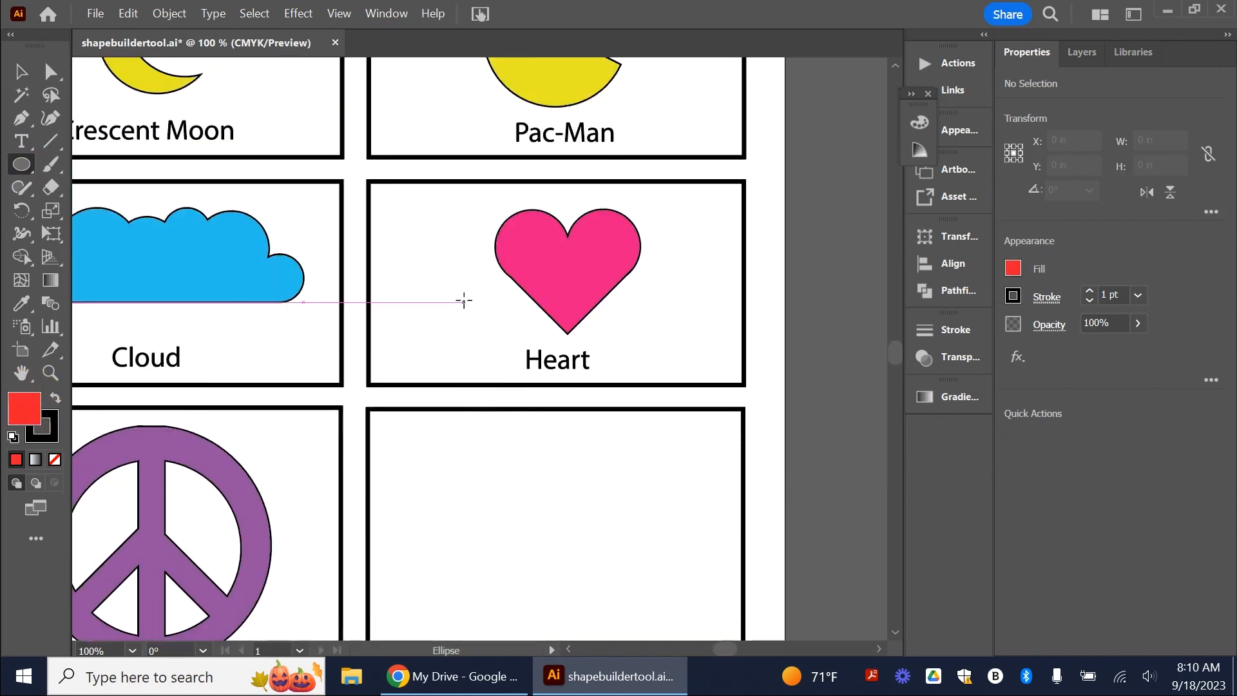
pyautogui.scroll(-10, 395, 303)
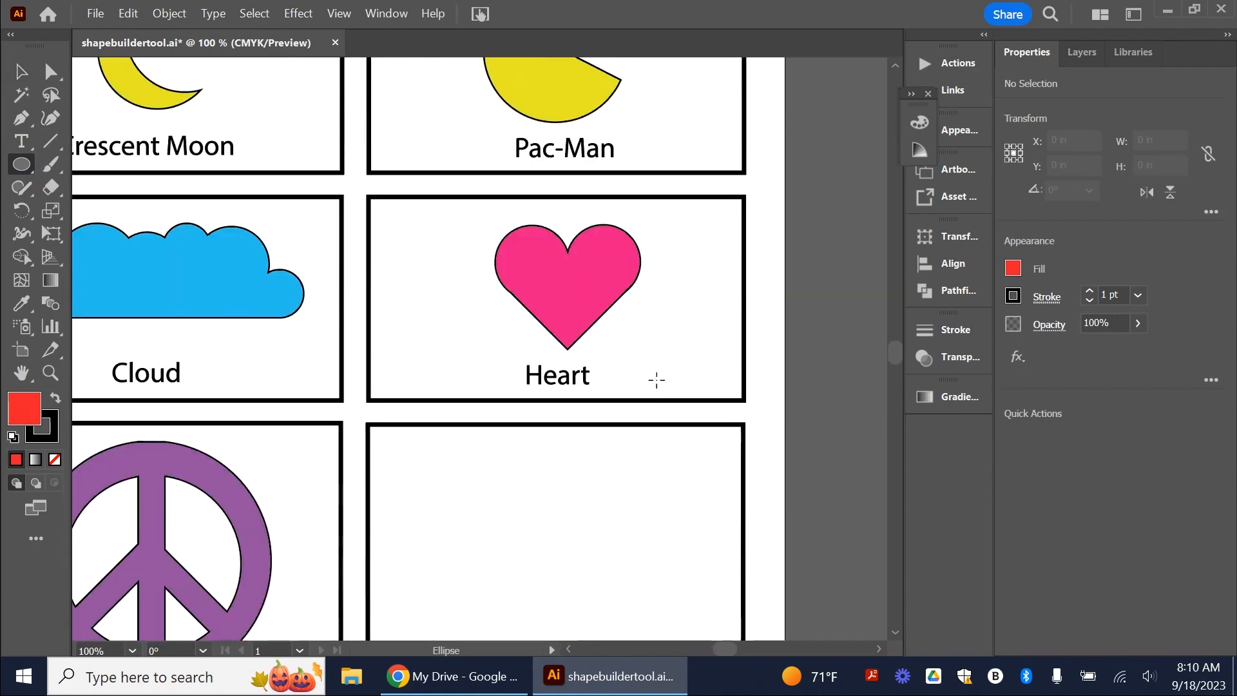
pyautogui.moveTo(469, 288); pyautogui.dragTo(707, 524)
pyautogui.click(29, 72)
pyautogui.moveTo(617, 456); pyautogui.dragTo(593, 443)
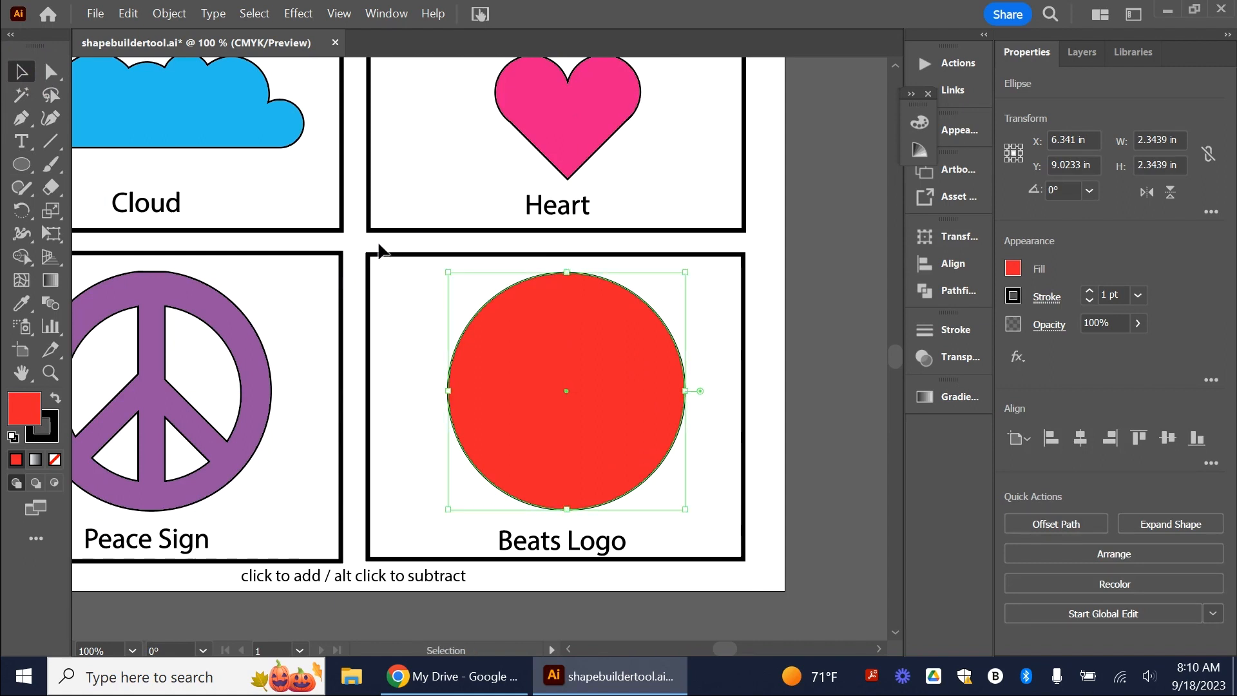
# Duplicate the red circle in place and shrink the front copy to about 1.62 in wide, roughly centred inside the larger one.
pyautogui.press('a')
pyautogui.press('v')
pyautogui.moveTo(451, 271); pyautogui.dragTo(482, 305)
pyautogui.moveTo(686, 510); pyautogui.dragTo(645, 469)
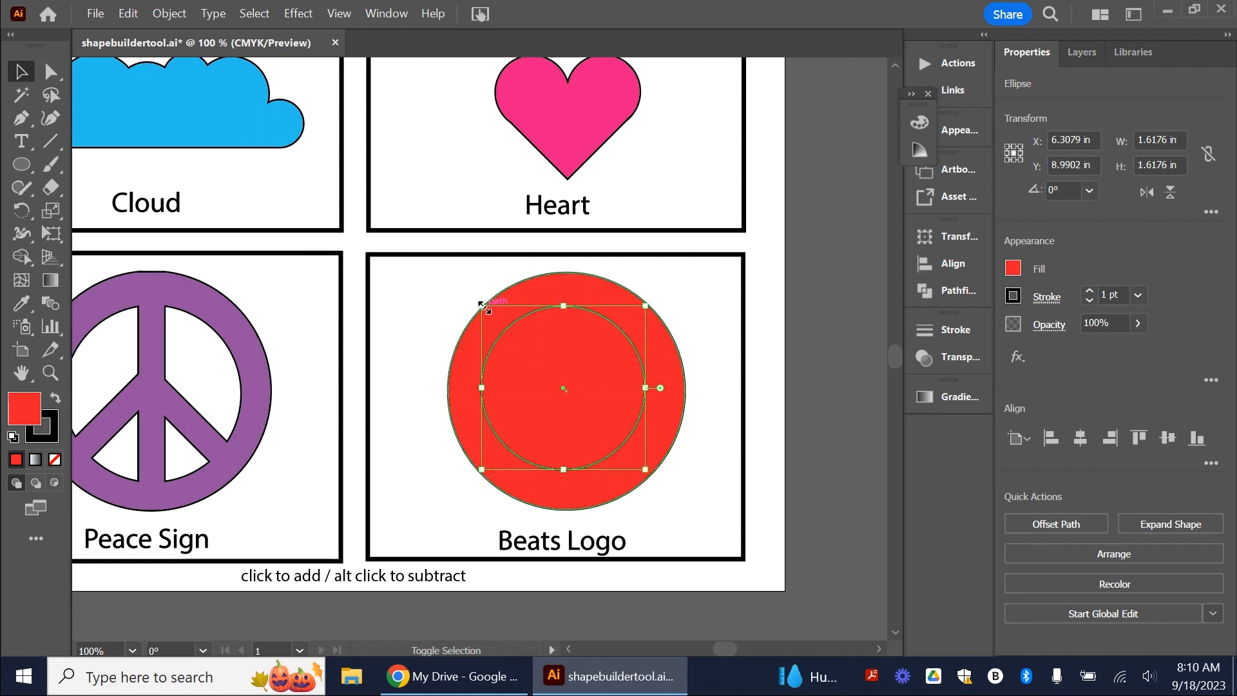